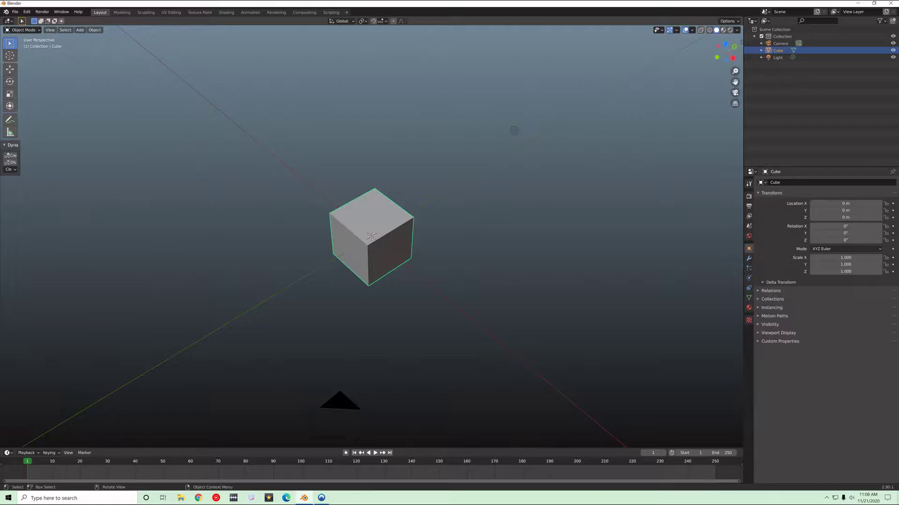
Delete the default cube from the scene.
{"action": "middle_click_drag", "start_coordinate": [514, 131], "coordinate": [475, 76]}
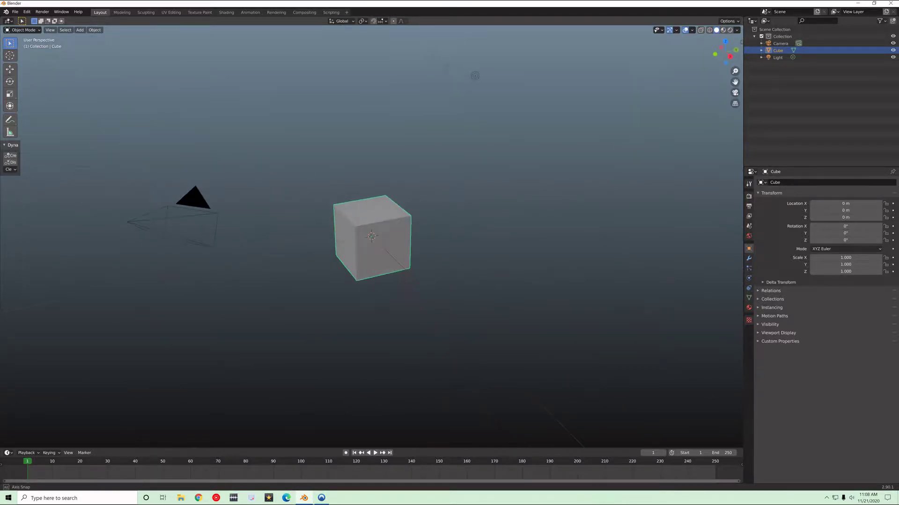
{"action": "middle_click_drag", "start_coordinate": [341, 234], "coordinate": [355, 241]}
{"action": "key", "text": "x"}
{"action": "key", "text": "Return"}
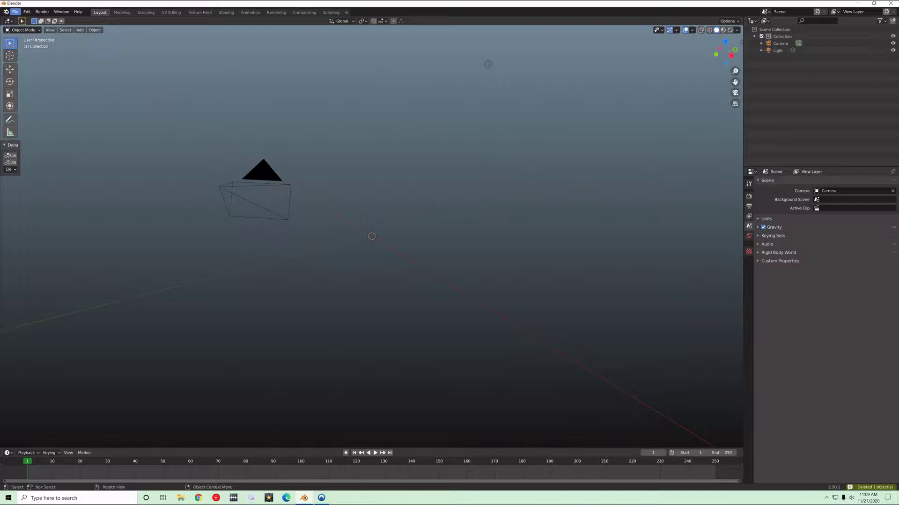
Start an append and open Black Plasma Rig v2.blend from D:\Blender\Animations\Riggs, blocks, items\Black Plasma Rig v2.
{"action": "left_click", "coordinate": [15, 12]}
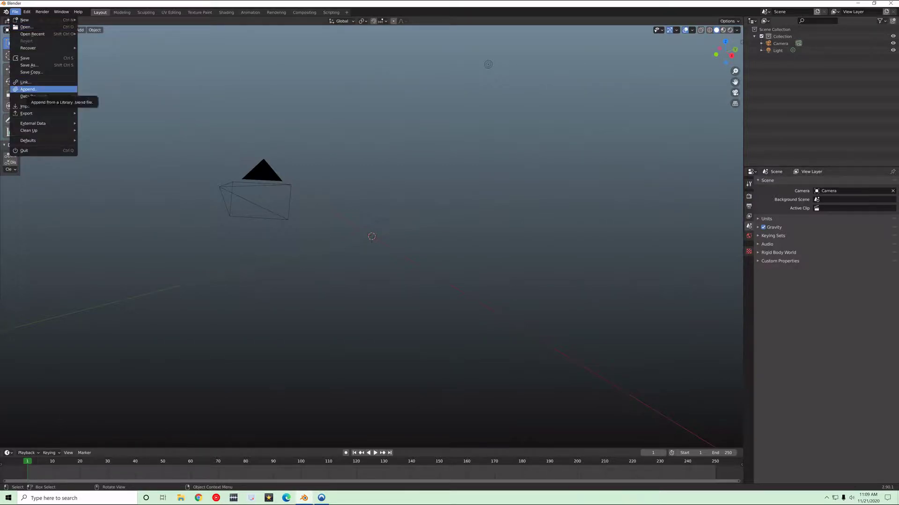
{"action": "left_click", "coordinate": [28, 89]}
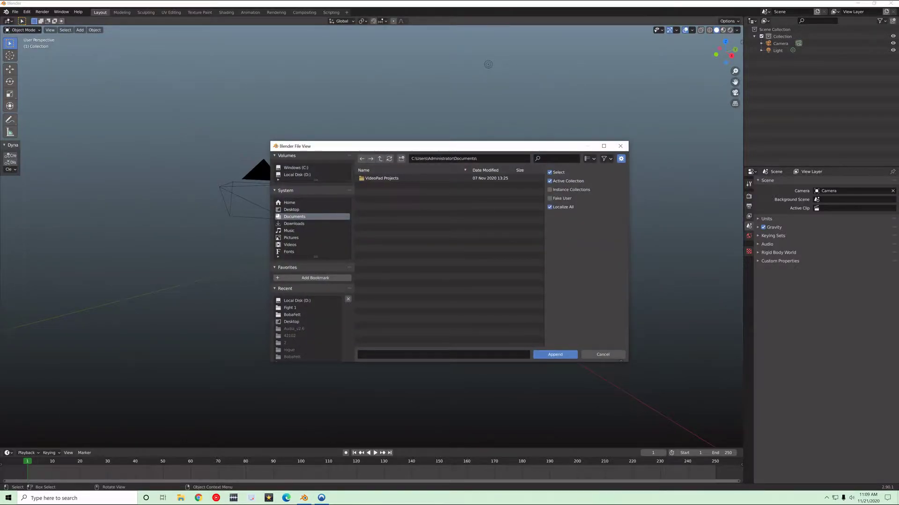
{"action": "left_click", "coordinate": [292, 210]}
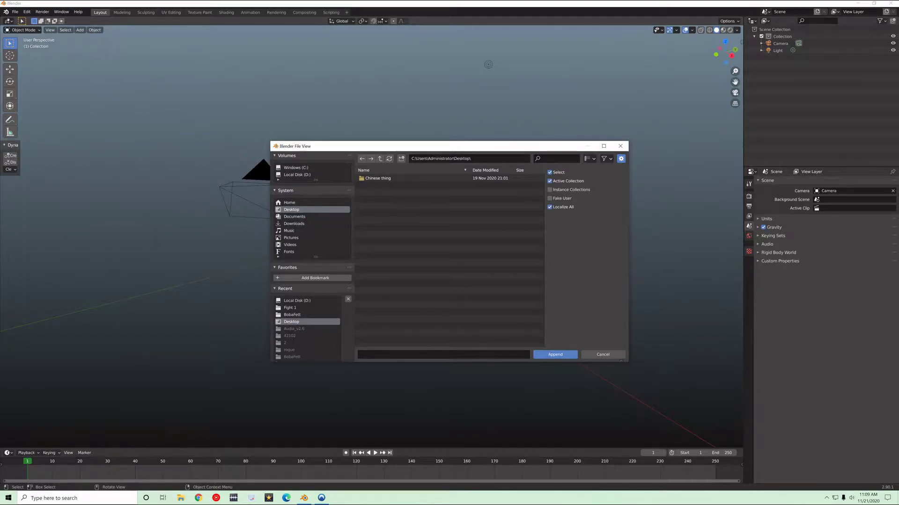
{"action": "left_click", "coordinate": [297, 174]}
{"action": "double_click", "coordinate": [379, 185]}
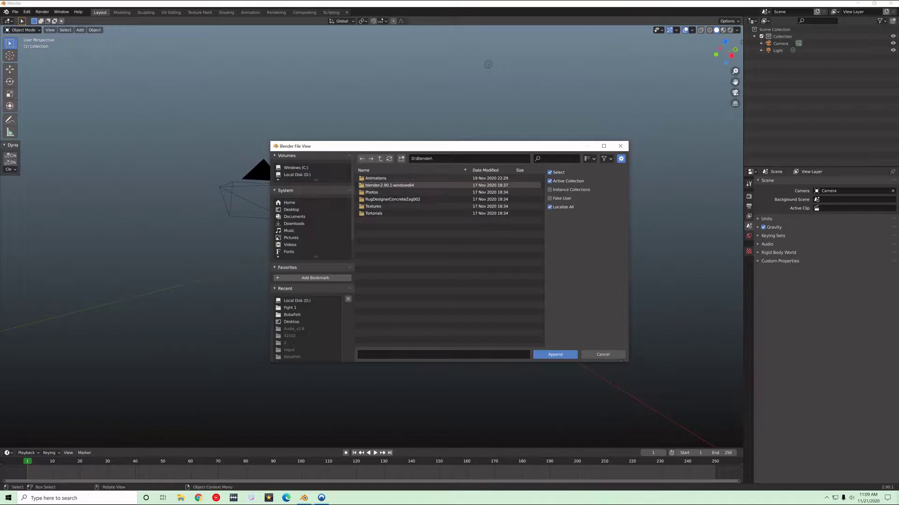
{"action": "double_click", "coordinate": [375, 178]}
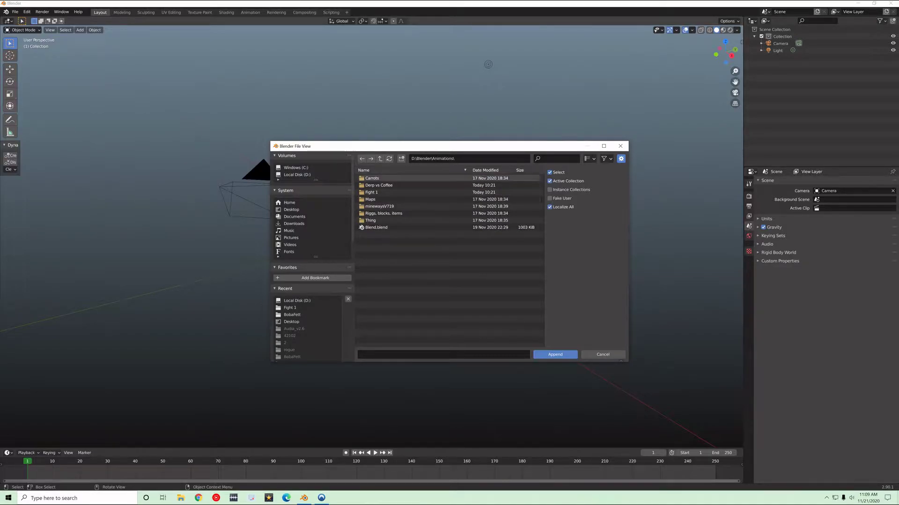
{"action": "double_click", "coordinate": [383, 213]}
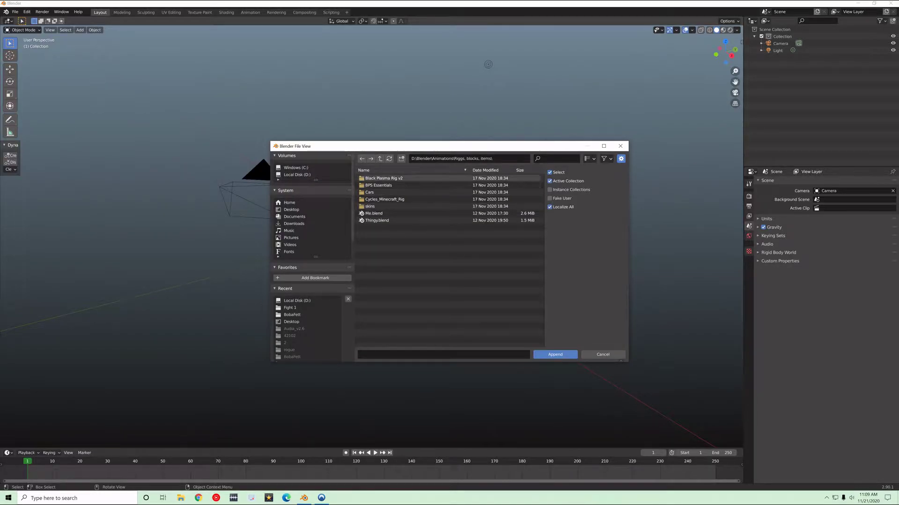
{"action": "double_click", "coordinate": [383, 178]}
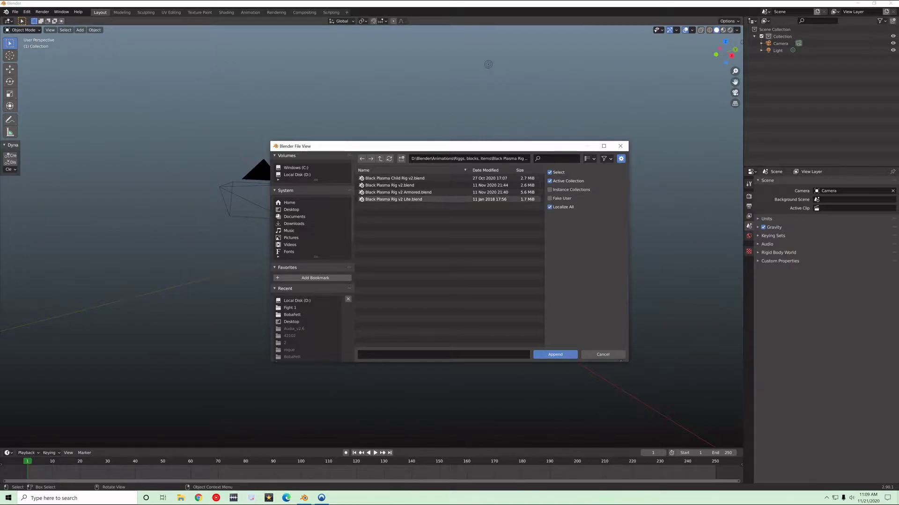
{"action": "left_click", "coordinate": [389, 185]}
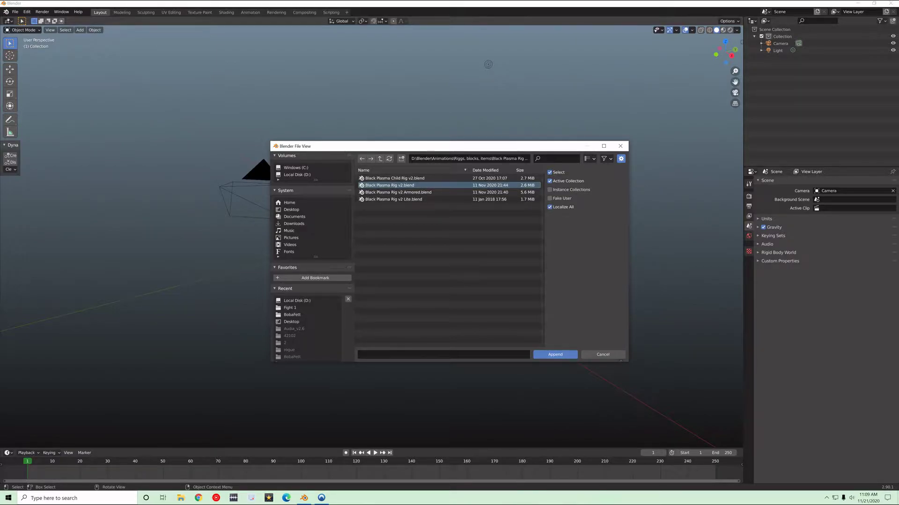
{"action": "left_click", "coordinate": [555, 355]}
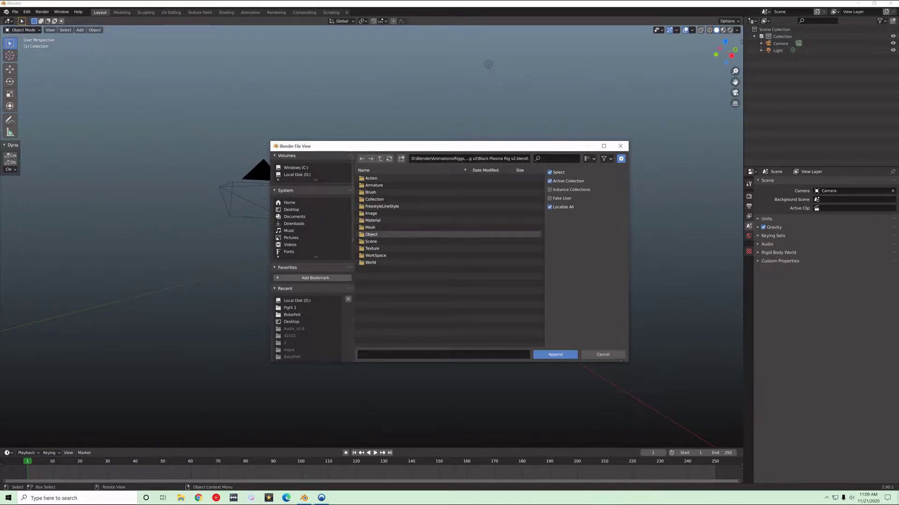
Append every item from the file's Object category and deselect everything in the scene.
{"action": "double_click", "coordinate": [371, 235]}
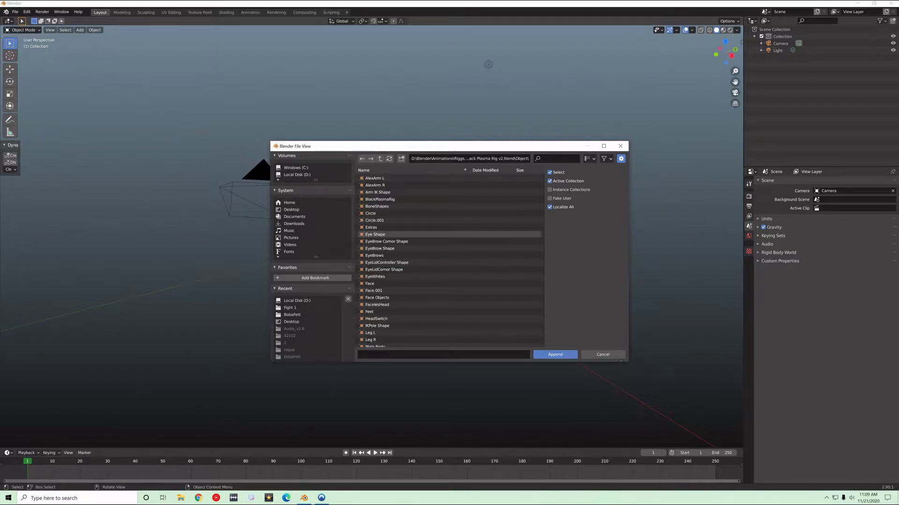
{"action": "key", "text": "a"}
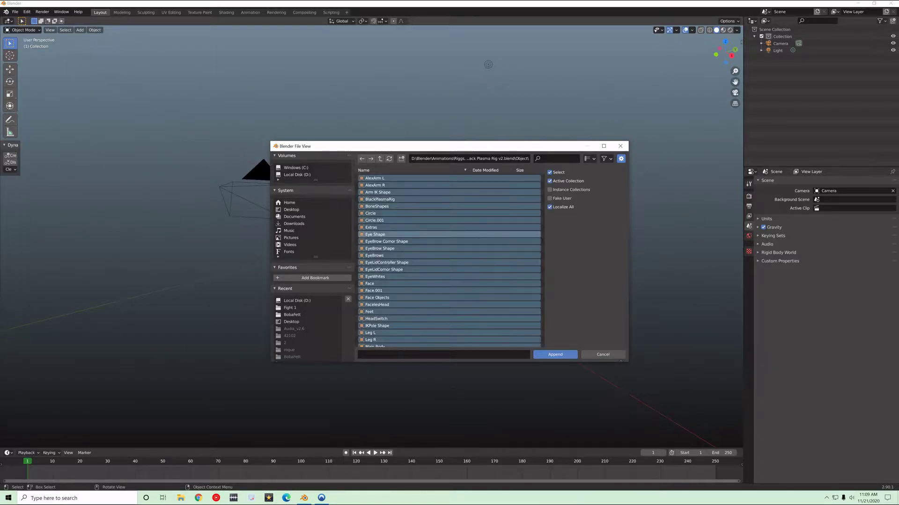
{"action": "left_click", "coordinate": [555, 355]}
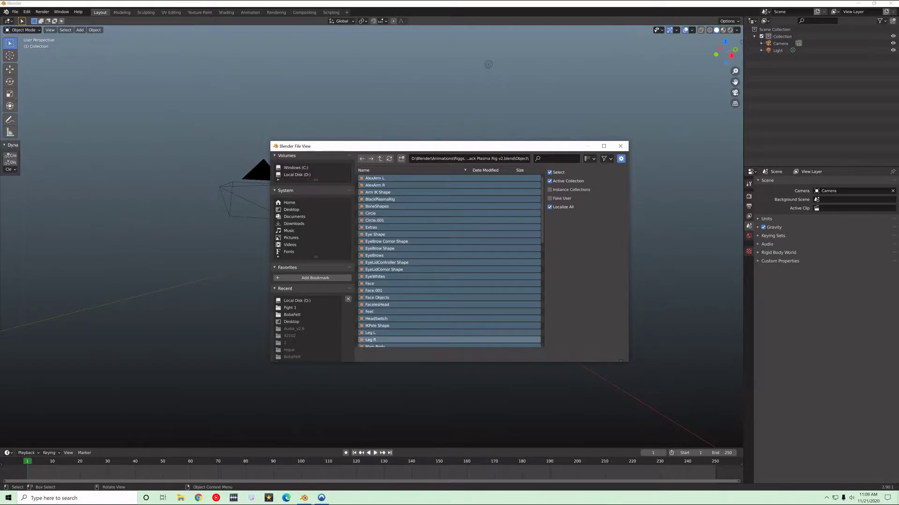
{"action": "scroll", "coordinate": [372, 237], "scroll_direction": "up", "scroll_amount": 6}
{"action": "middle_click_drag", "start_coordinate": [371, 236], "coordinate": [397, 260]}
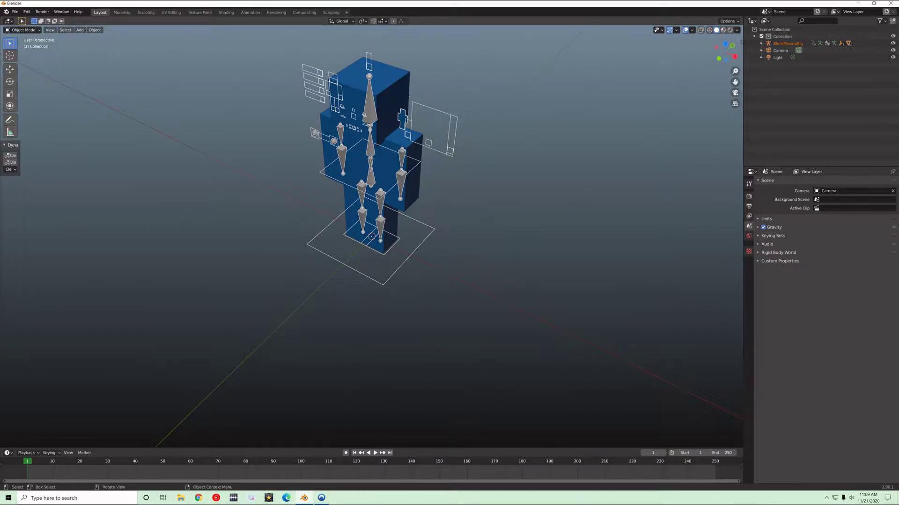
{"action": "key", "text": "alt+a"}
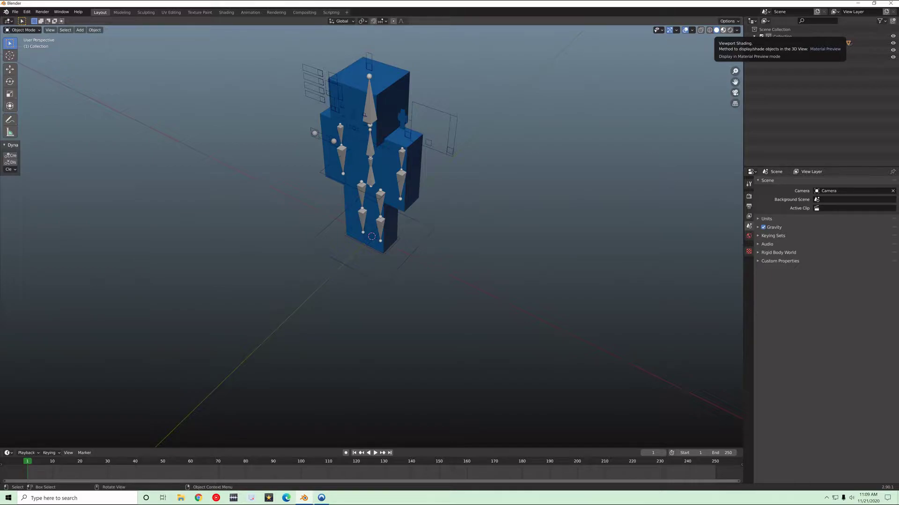
Switch the viewport shading to Material Preview to show the character's textures.
{"action": "left_click", "coordinate": [723, 30]}
{"action": "mouse_move", "coordinate": [372, 234]}
{"action": "middle_mouse_down"}
{"action": "mouse_move", "coordinate": [374, 209]}
{"action": "mouse_move", "coordinate": [444, 209]}
{"action": "mouse_move", "coordinate": [361, 220]}
{"action": "middle_mouse_up"}
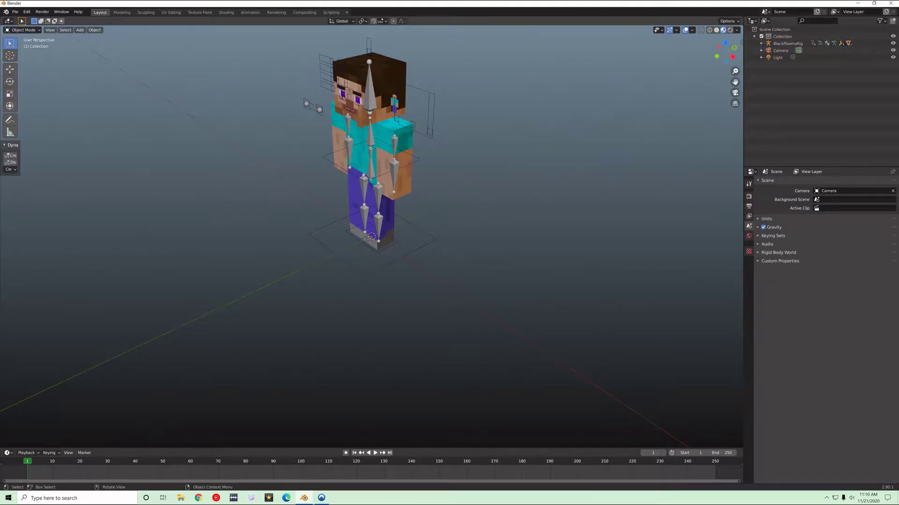
{"action": "middle_click_drag", "start_coordinate": [402, 225], "coordinate": [409, 207]}
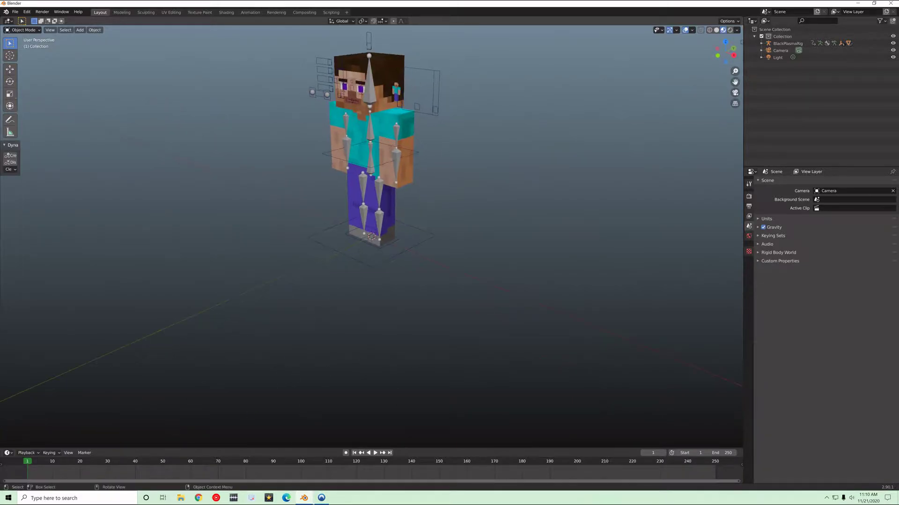
Select the character's armature and put it into Pose Mode.
{"action": "left_click", "coordinate": [380, 187]}
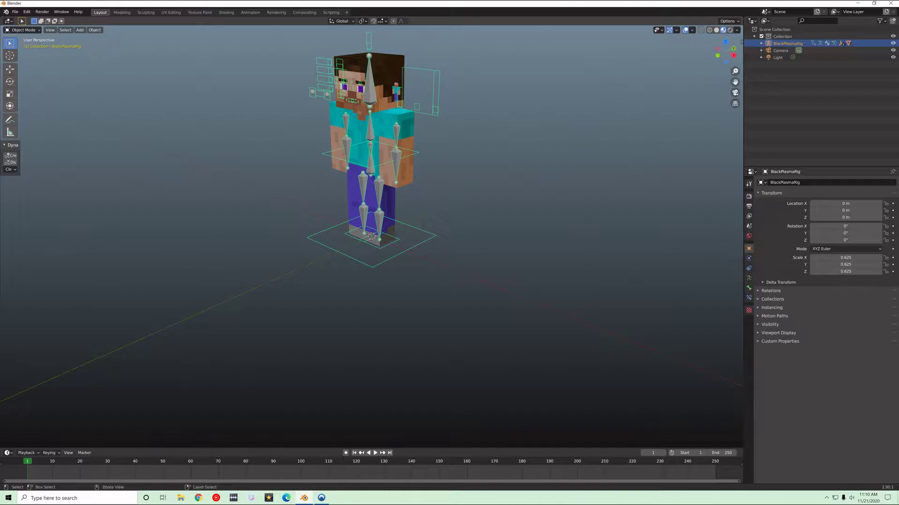
{"action": "key", "text": "ctrl+Tab"}
{"action": "middle_click_drag", "start_coordinate": [375, 187], "coordinate": [386, 204]}
{"action": "scroll", "coordinate": [386, 204], "scroll_direction": "up", "scroll_amount": 1}
{"action": "scroll", "coordinate": [379, 188], "scroll_direction": "up", "scroll_amount": 1}
{"action": "scroll", "coordinate": [379, 187], "scroll_direction": "down", "scroll_amount": 1}
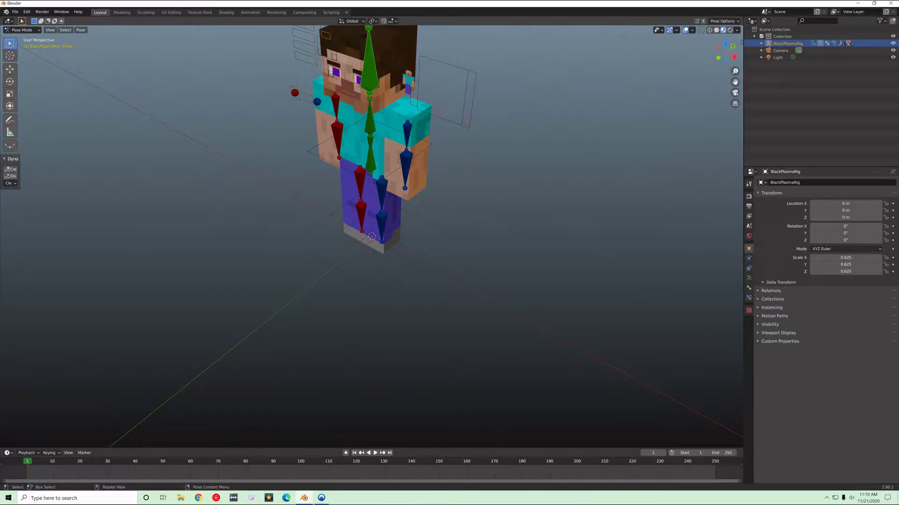
Lower the character's pelvis bone along Z with a move value of -0.02 m, and deselect it.
{"action": "left_click", "coordinate": [371, 159]}
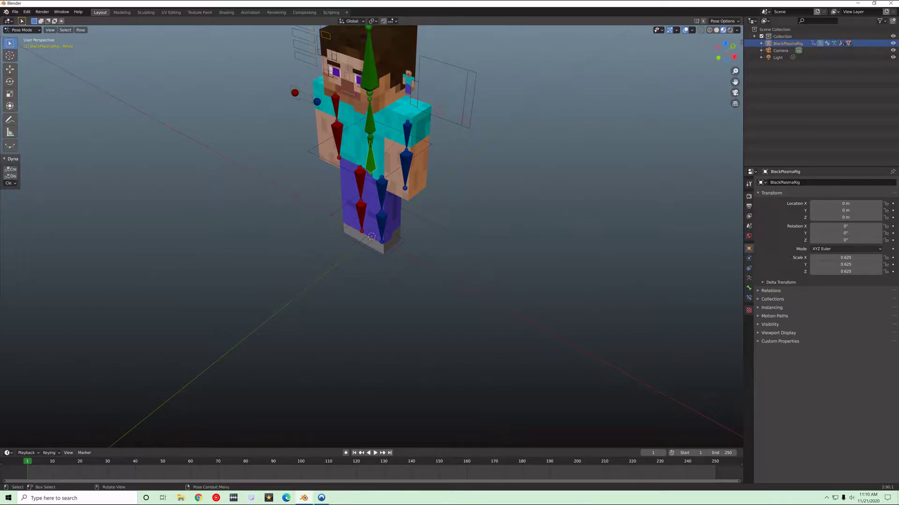
{"action": "key", "text": "g"}
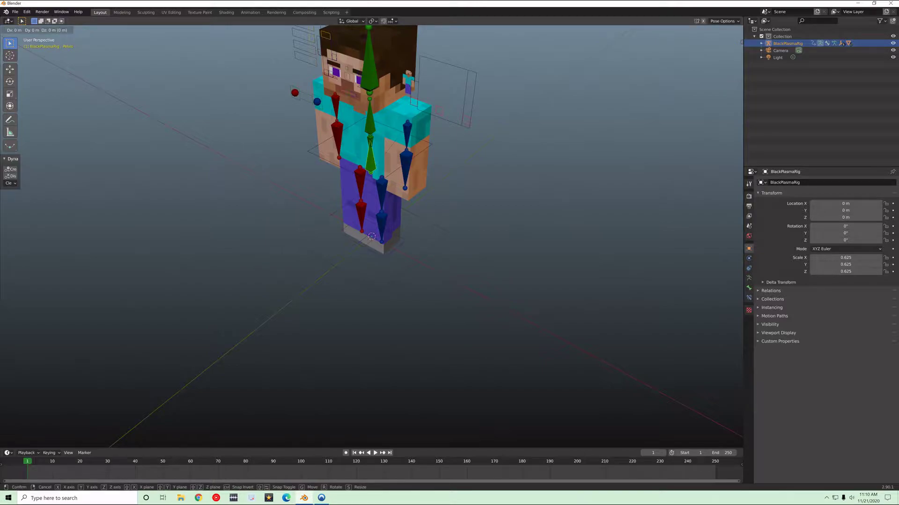
{"action": "key", "text": "z"}
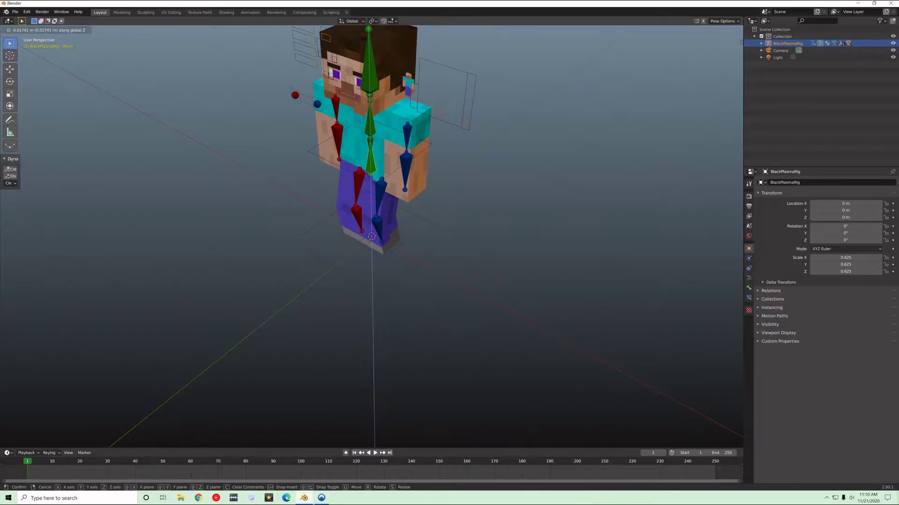
{"action": "key", "text": "Return"}
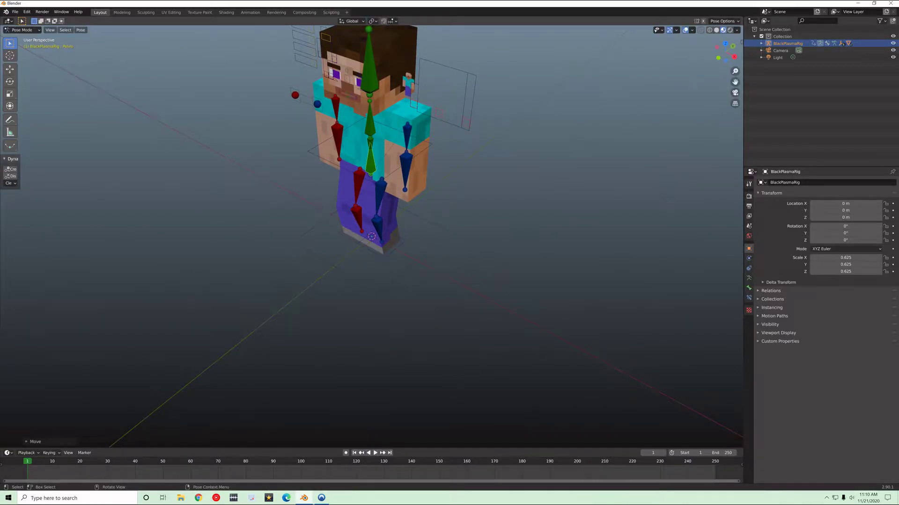
{"action": "left_click", "coordinate": [35, 442]}
{"action": "left_click", "coordinate": [89, 424]}
{"action": "key", "text": "BackSpace"}
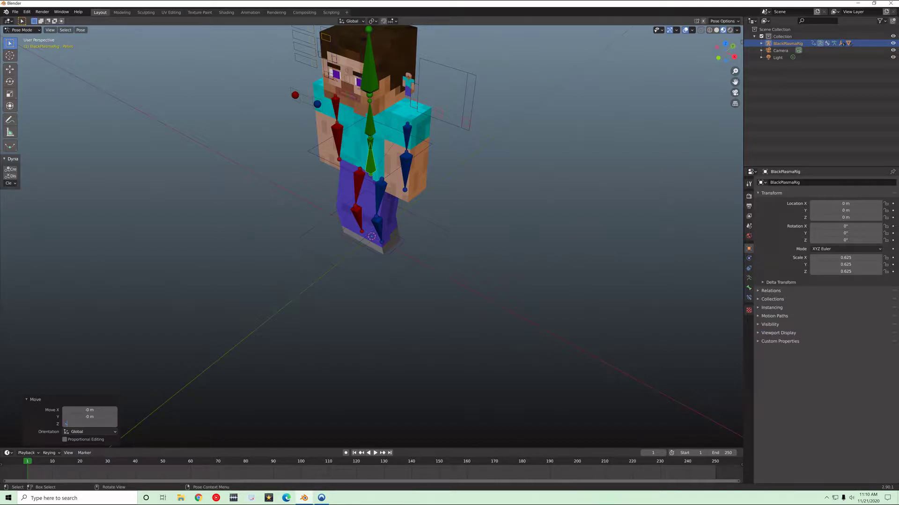
{"action": "type", "text": "-.02"}
{"action": "key", "text": "Return"}
{"action": "left_click", "coordinate": [196, 309]}
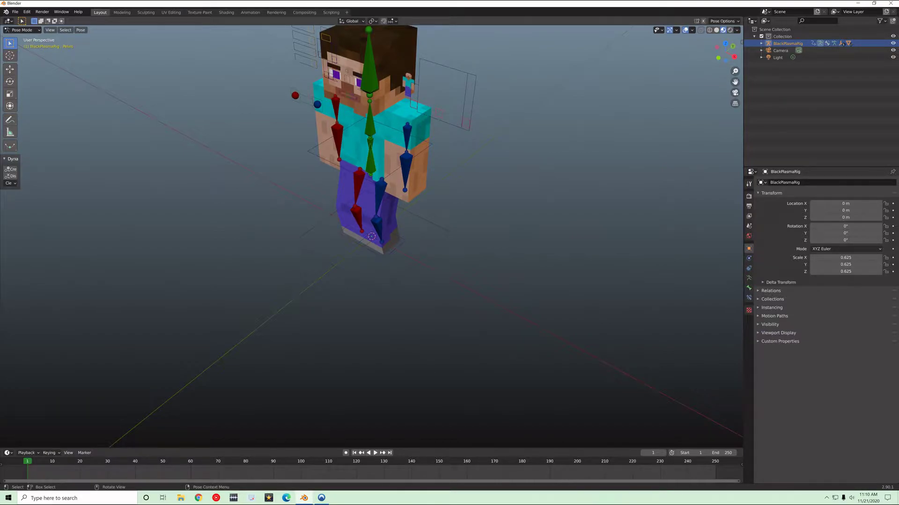
Move the control of the character's left foot about 0.14 m backward along the Y axis.
{"action": "middle_click_drag", "start_coordinate": [538, 281], "coordinate": [139, 268]}
{"action": "left_click", "coordinate": [397, 245]}
{"action": "middle_click_drag", "start_coordinate": [398, 247], "coordinate": [372, 253]}
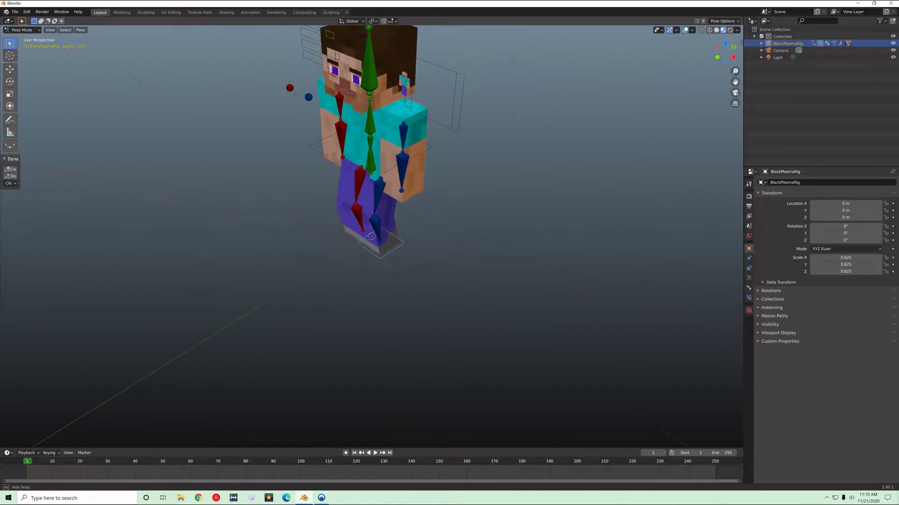
{"action": "key", "text": "g"}
{"action": "key", "text": "y"}
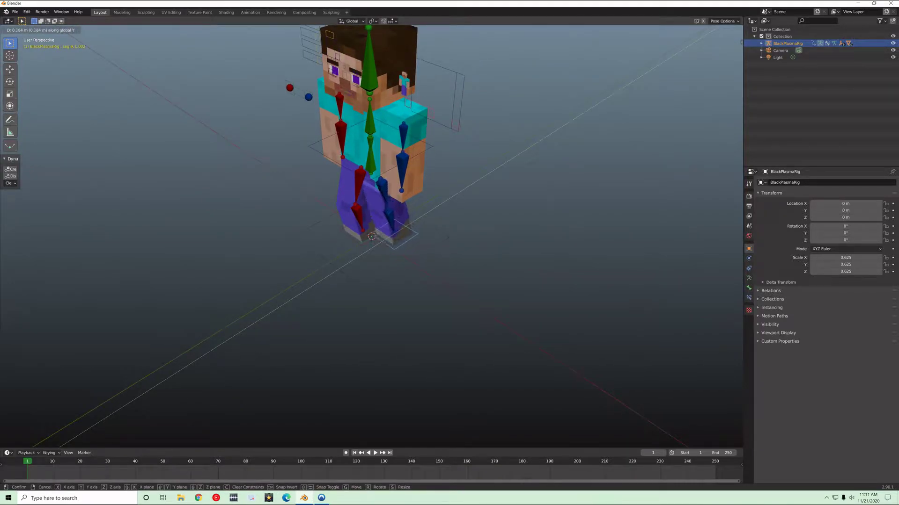
{"action": "key", "text": "Return"}
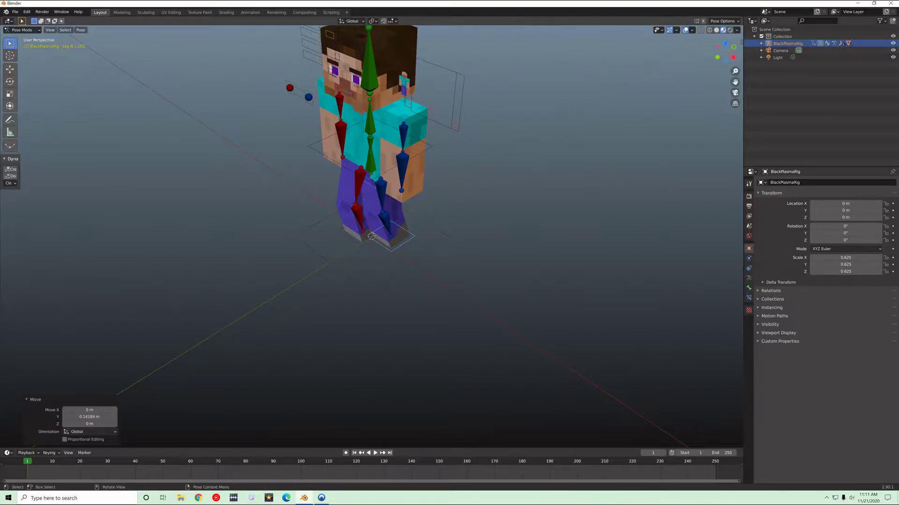
Move the control of the character's right foot forward along Y by about -0.11 m.
{"action": "left_click", "coordinate": [352, 238]}
{"action": "key", "text": "g"}
{"action": "key", "text": "y"}
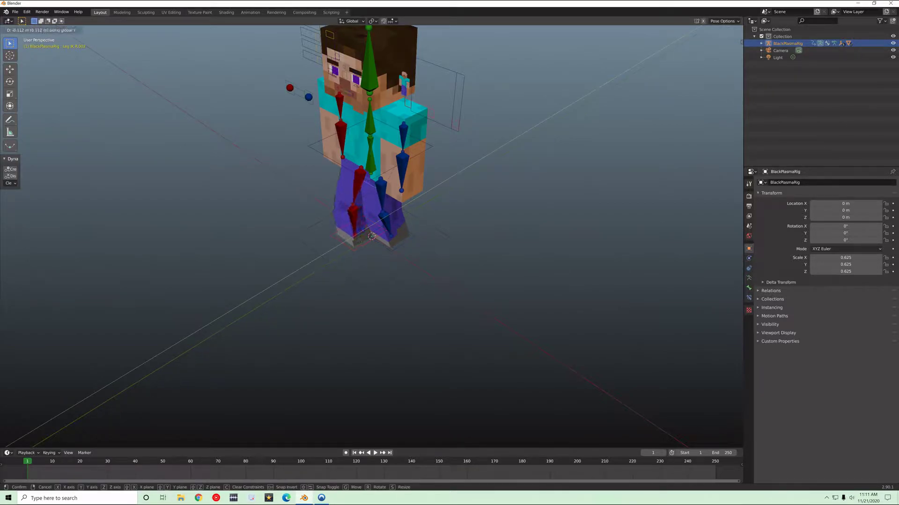
{"action": "key", "text": "Return"}
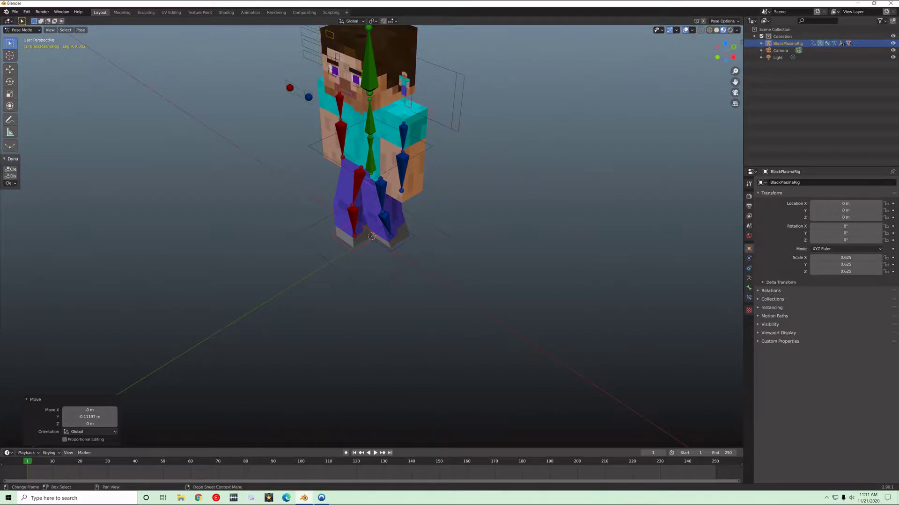
Set the timeline's active keying set to Location, Rotation & Scale.
{"action": "left_click", "coordinate": [49, 453]}
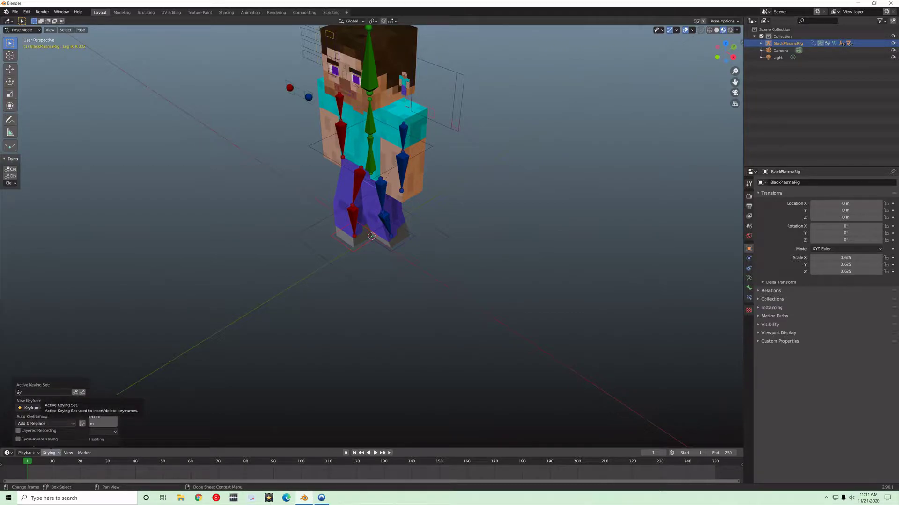
{"action": "left_click", "coordinate": [44, 392]}
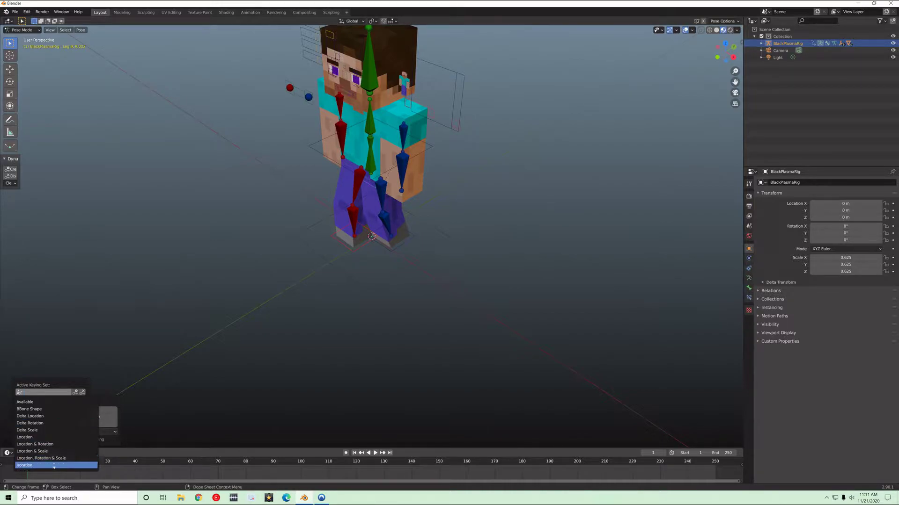
{"action": "key", "text": "Escape"}
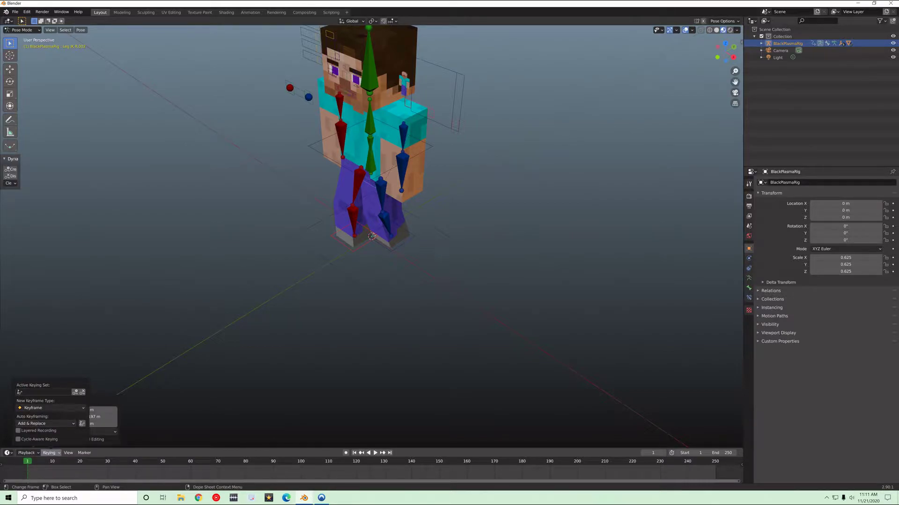
{"action": "left_click", "coordinate": [44, 392]}
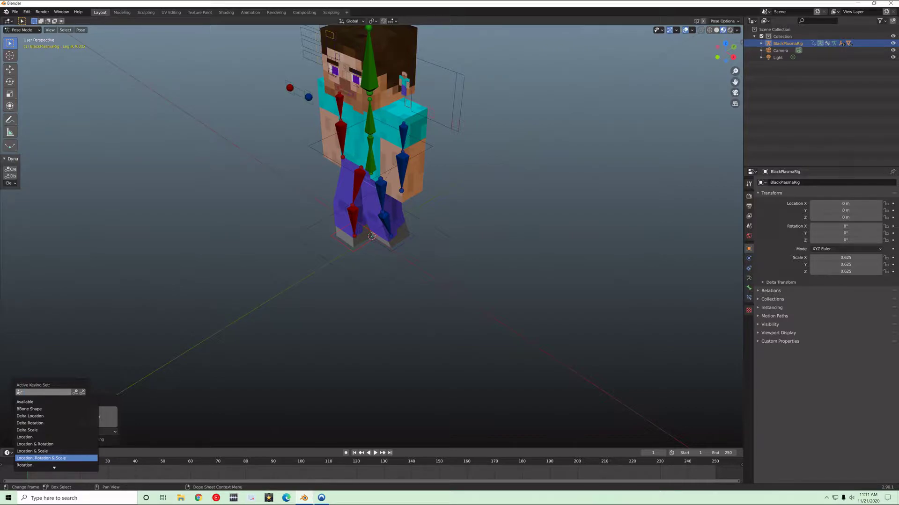
{"action": "left_click", "coordinate": [42, 458]}
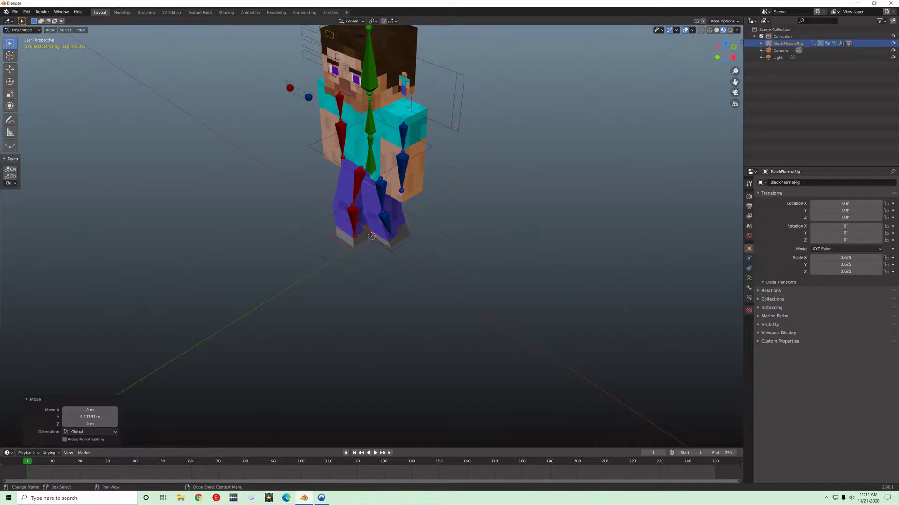
Go to frame 0, select both foot controls and insert a keyframe for their stride pose.
{"action": "key", "text": "Left"}
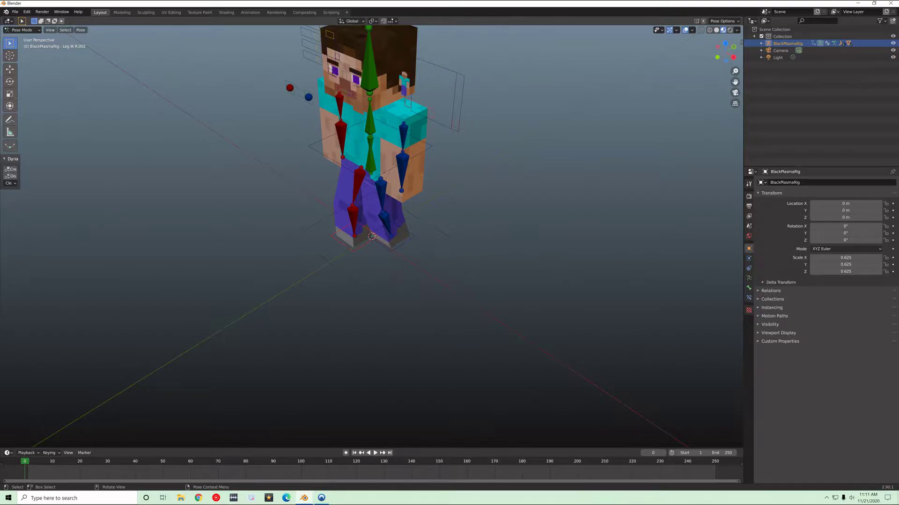
{"action": "scroll", "coordinate": [372, 237], "scroll_direction": "down", "scroll_amount": 1}
{"action": "scroll", "coordinate": [372, 236], "scroll_direction": "up", "scroll_amount": 2}
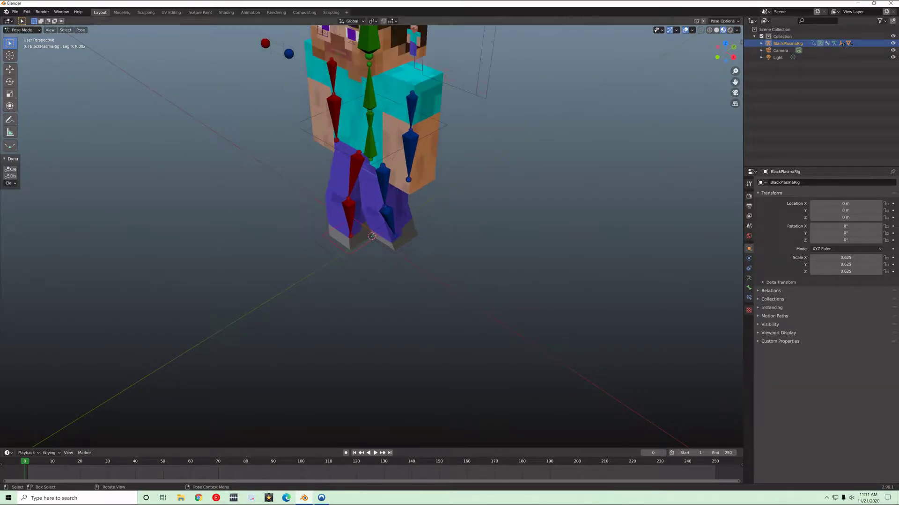
{"action": "scroll", "coordinate": [372, 236], "scroll_direction": "down", "scroll_amount": 2}
{"action": "scroll", "coordinate": [372, 236], "scroll_direction": "up", "scroll_amount": 2}
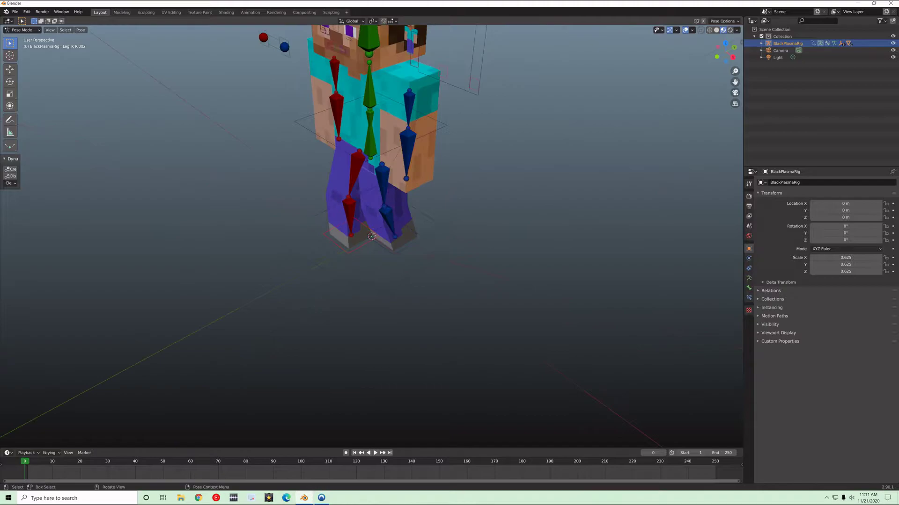
{"action": "left_click", "coordinate": [372, 236], "text": "shift"}
{"action": "key", "text": "i"}
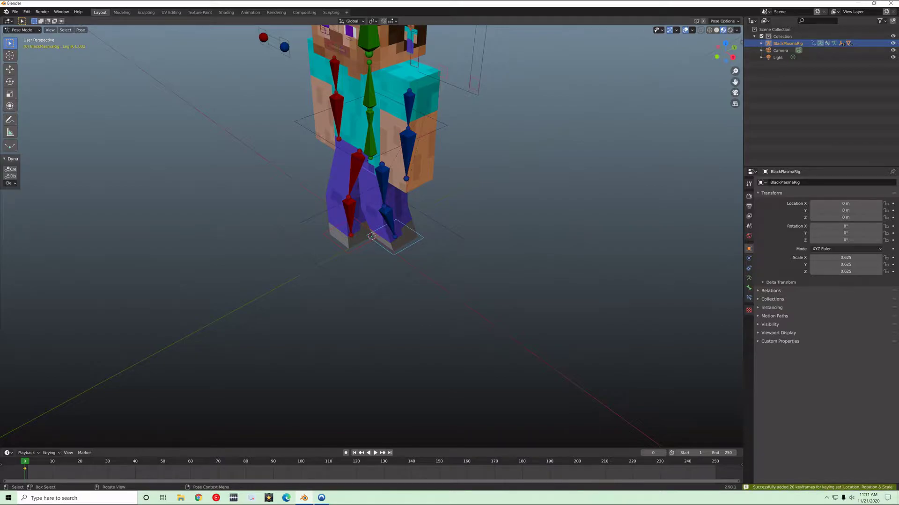
Copy the foot controls' pose at frame 10, paste it flipped on the X-axis and insert a keyframe.
{"action": "key", "text": "Right"}
{"action": "key", "text": "Right"}
{"action": "key", "text": "Right"}
{"action": "key", "text": "Right"}
{"action": "key", "text": "Right"}
{"action": "key", "text": "Right"}
{"action": "key", "text": "Right"}
{"action": "key", "text": "Right"}
{"action": "key", "text": "Right"}
{"action": "key", "text": "Right"}
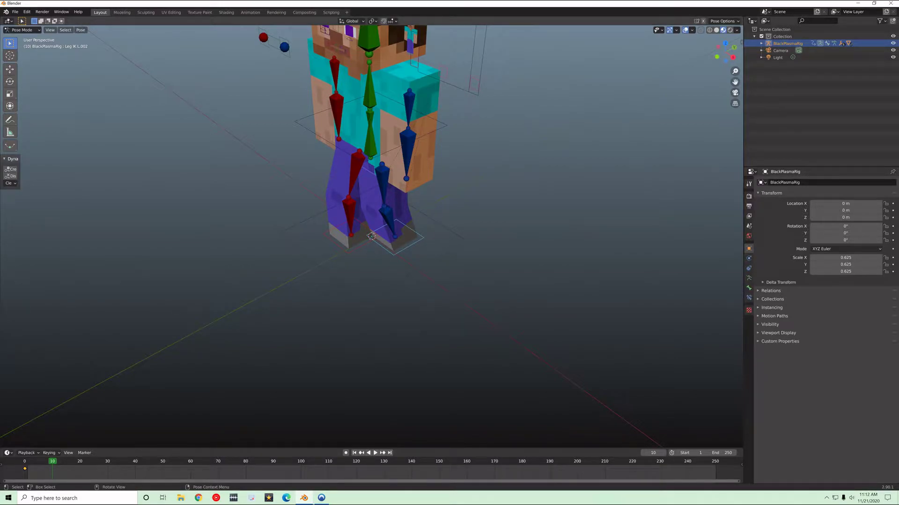
{"action": "key", "text": "ctrl"}
{"action": "key", "text": "ctrl+c"}
{"action": "left_click", "coordinate": [80, 30]}
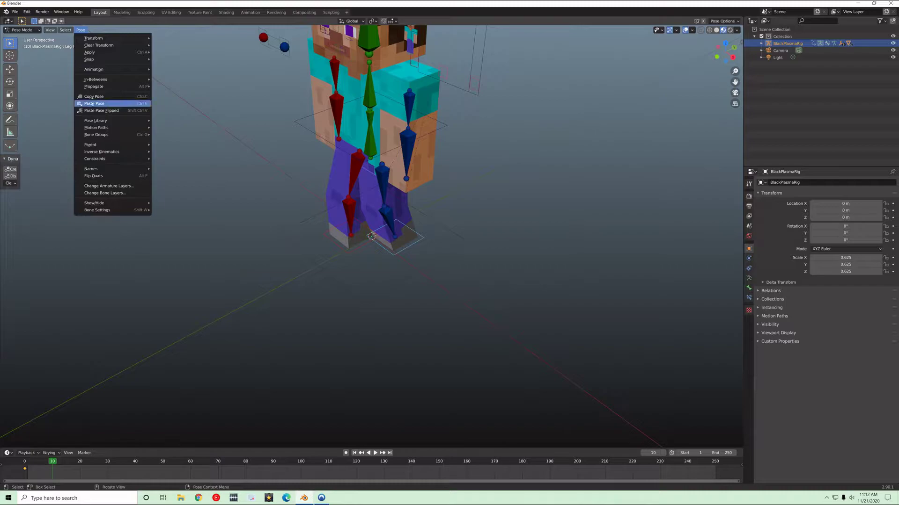
{"action": "left_click", "coordinate": [94, 103]}
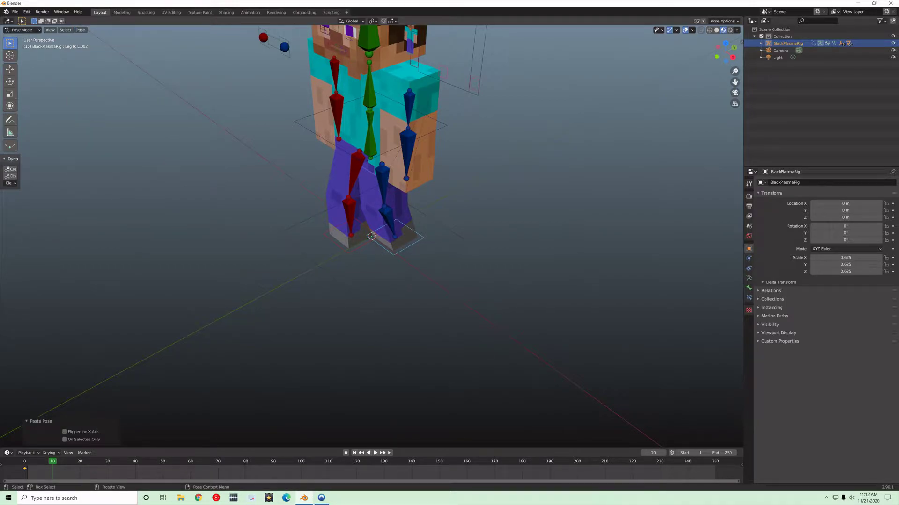
{"action": "left_click", "coordinate": [81, 30]}
{"action": "key", "text": "ctrl+shift+v"}
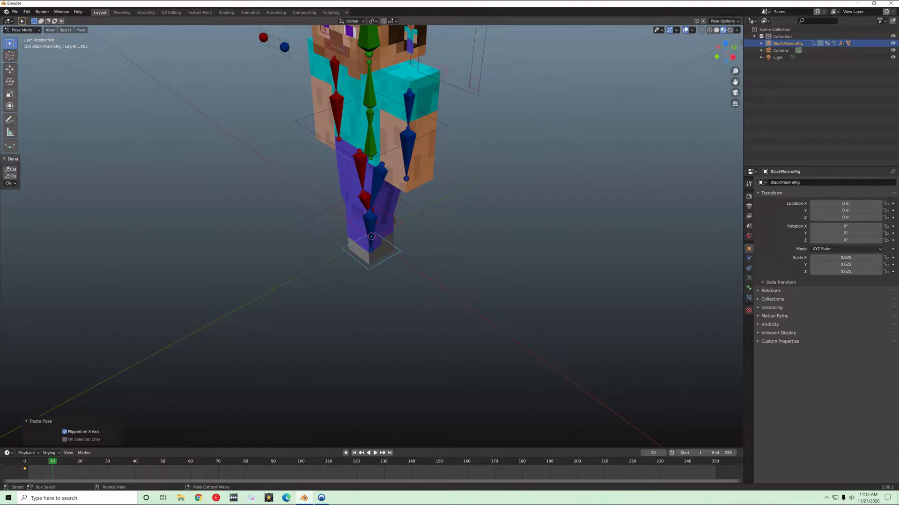
{"action": "key", "text": "i"}
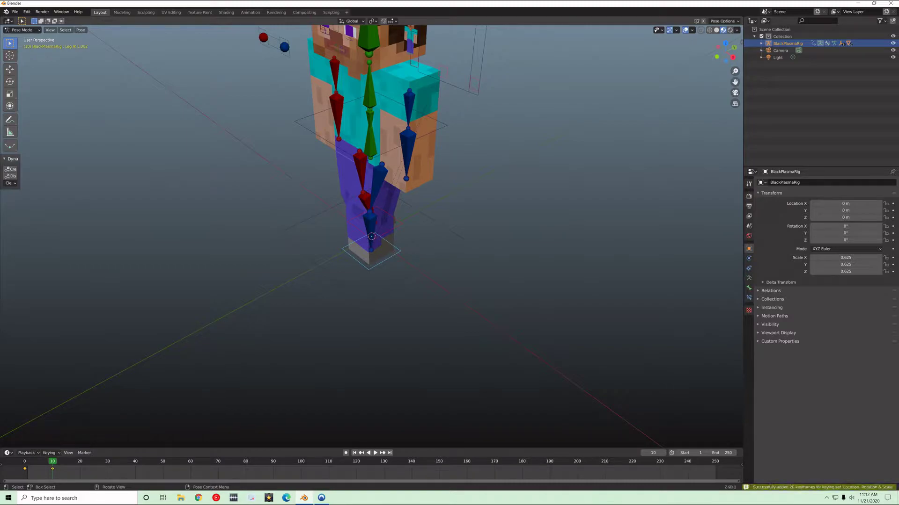
Paste the copied foot pose unflipped at frame 20 and insert a keyframe.
{"action": "key", "text": "Right"}
{"action": "key", "text": "Right"}
{"action": "key", "text": "Right"}
{"action": "key", "text": "Right"}
{"action": "key", "text": "Right"}
{"action": "key", "text": "Right"}
{"action": "key", "text": "Right"}
{"action": "key", "text": "Right"}
{"action": "key", "text": "Right"}
{"action": "key", "text": "Right"}
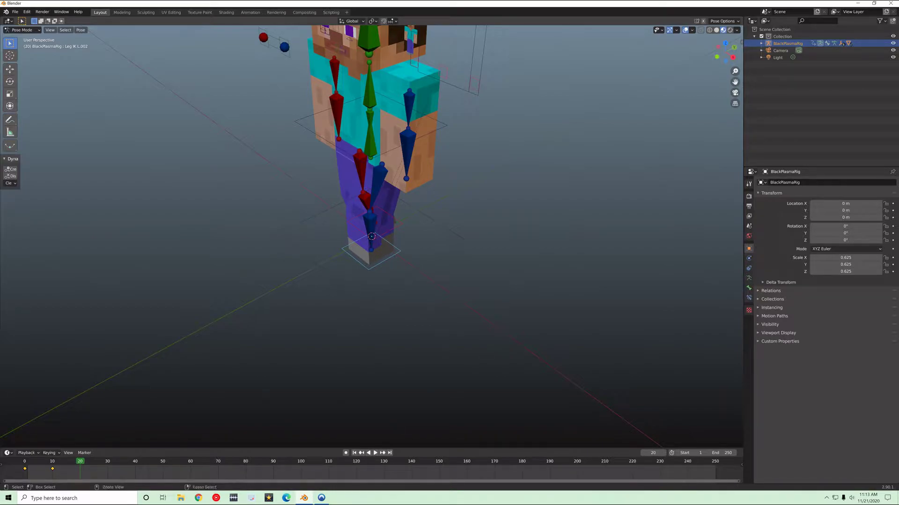
{"action": "key", "text": "ctrl+v"}
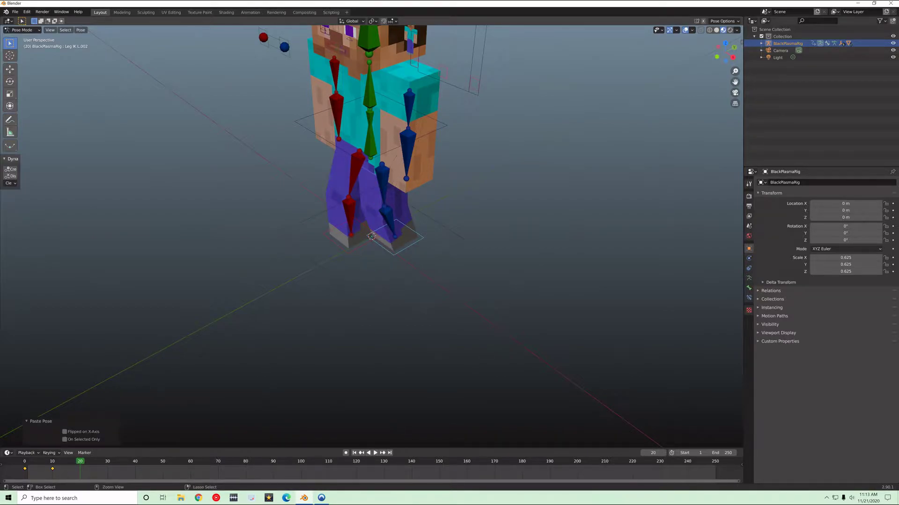
{"action": "key", "text": "i"}
Paste the copied foot pose flipped on the X-axis at frame 30 and insert a keyframe.
{"action": "key", "text": "Right"}
{"action": "key", "text": "Right"}
{"action": "key", "text": "Right"}
{"action": "key", "text": "Right"}
{"action": "key", "text": "Right"}
{"action": "key", "text": "Right"}
{"action": "key", "text": "Right"}
{"action": "key", "text": "Right"}
{"action": "key", "text": "Right"}
{"action": "key", "text": "Right"}
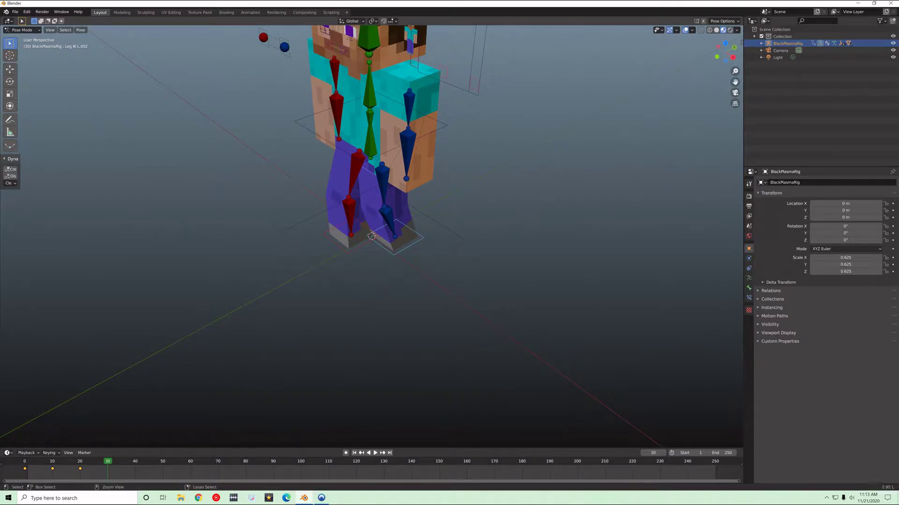
{"action": "key", "text": "ctrl+shift+v"}
{"action": "key", "text": "i"}
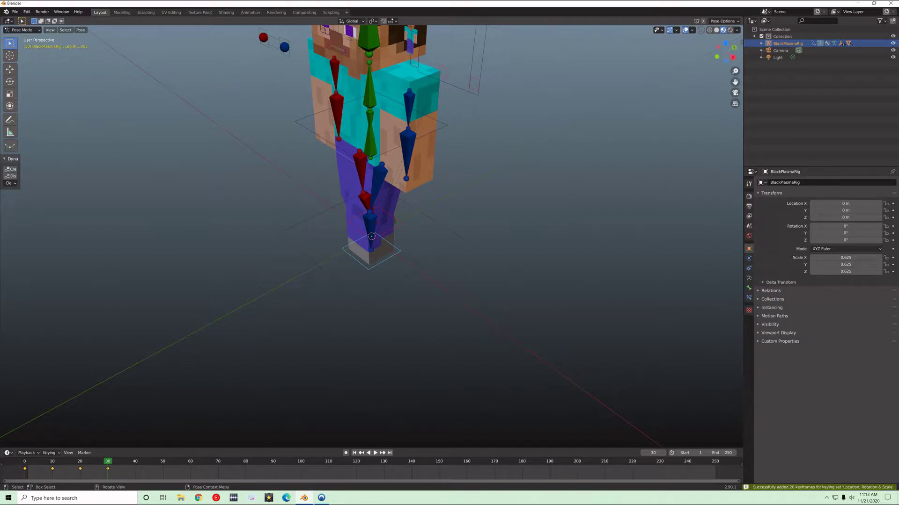
Play the leg animation from frame 0 to check the walking motion, and stop playback.
{"action": "left_click_drag", "start_coordinate": [108, 462], "coordinate": [25, 462]}
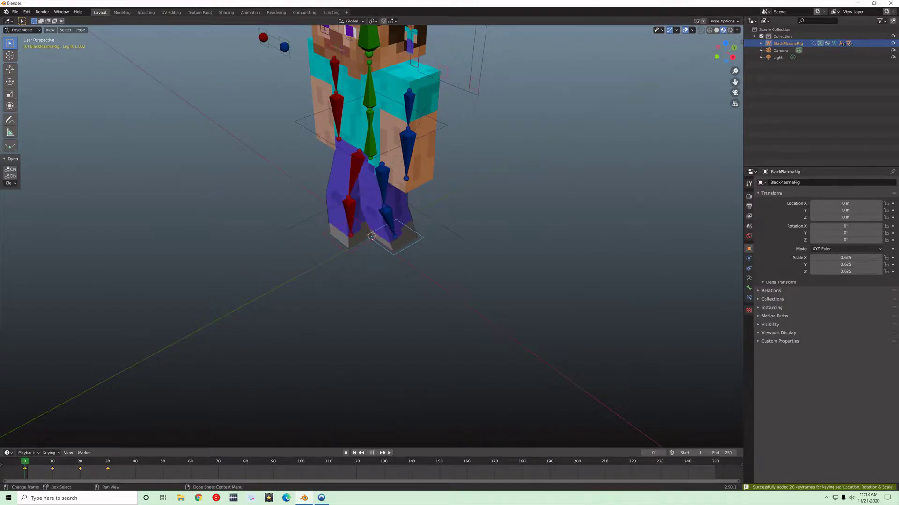
{"action": "key", "text": "space"}
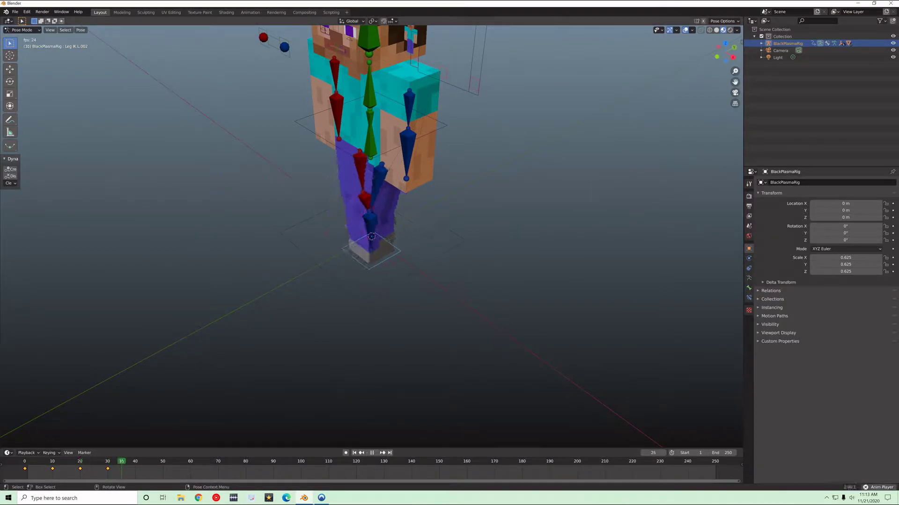
{"action": "key", "text": "space"}
Paste the copied foot pose unflipped at frame 40 and insert a keyframe.
{"action": "left_click_drag", "start_coordinate": [171, 462], "coordinate": [135, 462]}
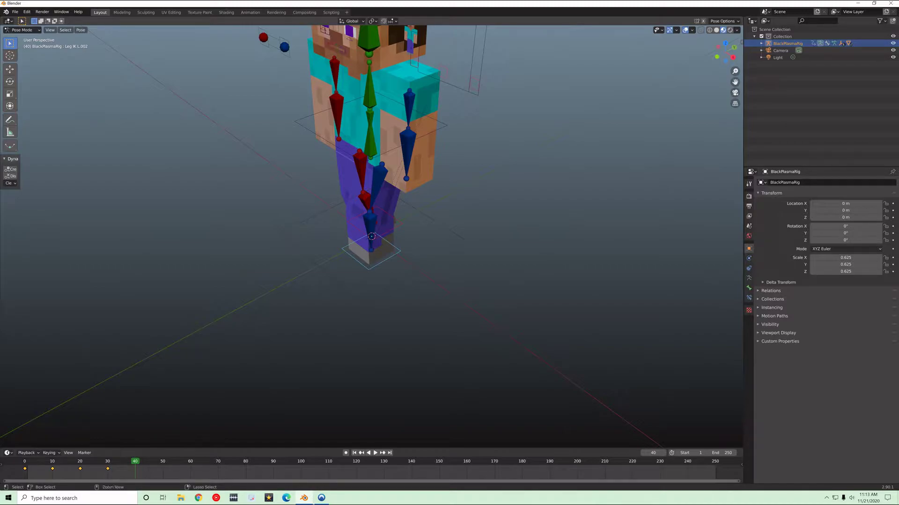
{"action": "key", "text": "ctrl+v"}
{"action": "key", "text": "i"}
Paste the copied foot pose flipped on the X-axis at frame 50 and insert a keyframe.
{"action": "key", "text": "Right"}
{"action": "key", "text": "Right"}
{"action": "key", "text": "Right"}
{"action": "key", "text": "Right"}
{"action": "key", "text": "Right"}
{"action": "key", "text": "Right"}
{"action": "key", "text": "Right"}
{"action": "key", "text": "Right"}
{"action": "key", "text": "Right"}
{"action": "key", "text": "Right"}
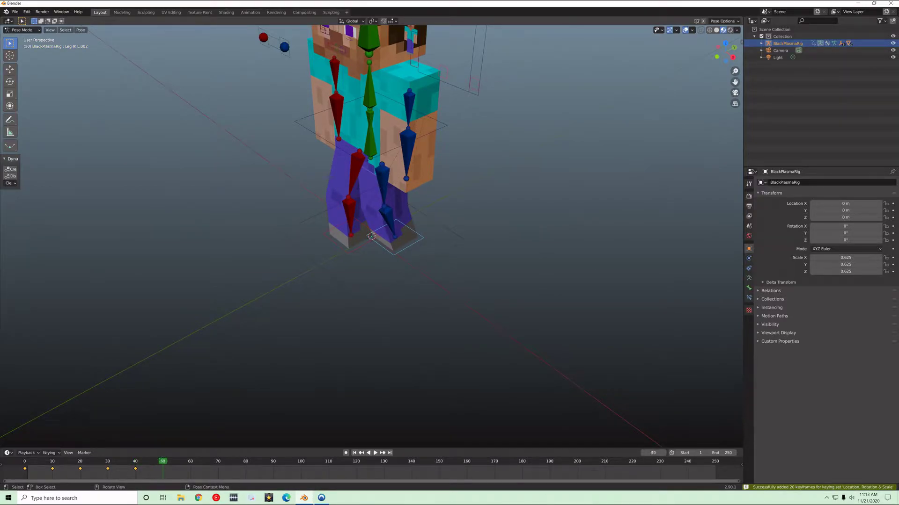
{"action": "key", "text": "ctrl+v"}
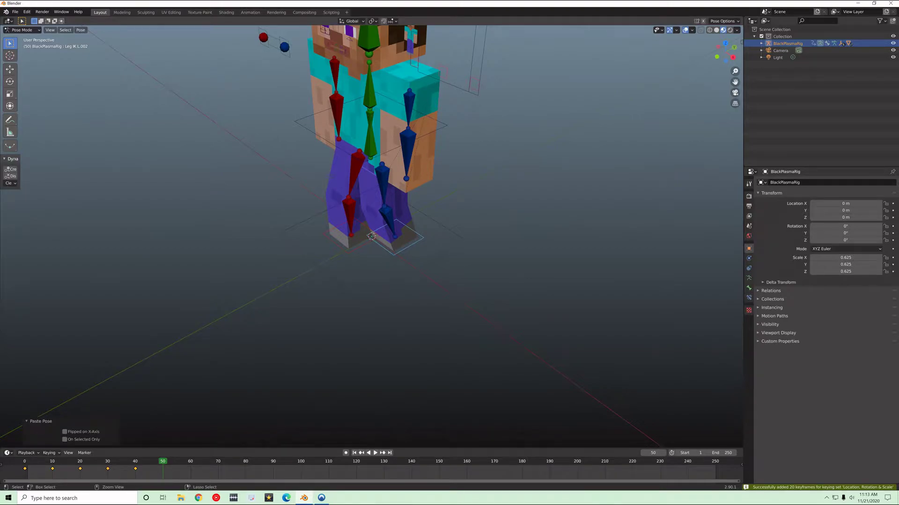
{"action": "key", "text": "ctrl+shift+v"}
{"action": "key", "text": "i"}
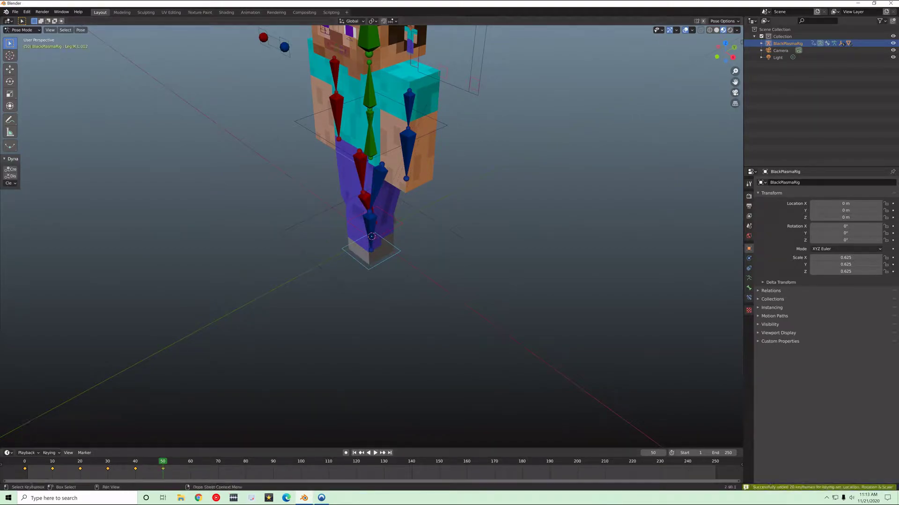
Return to frame 0 and rotate the character's left upper arm forward by about -18.6° around the global X axis.
{"action": "left_click_drag", "start_coordinate": [163, 462], "coordinate": [25, 462]}
{"action": "scroll", "coordinate": [372, 237], "scroll_direction": "up", "scroll_amount": 3}
{"action": "scroll", "coordinate": [371, 237], "scroll_direction": "down", "scroll_amount": 5}
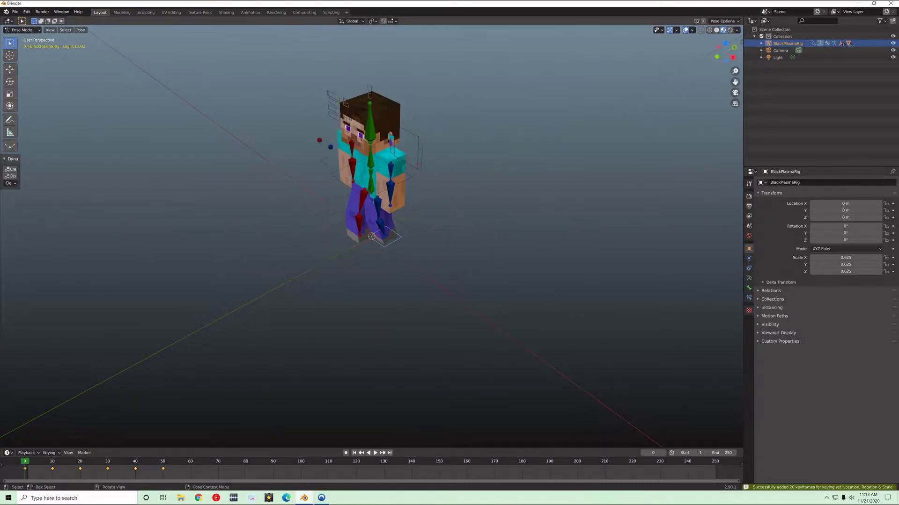
{"action": "scroll", "coordinate": [372, 236], "scroll_direction": "up", "scroll_amount": 2}
{"action": "middle_click_drag", "start_coordinate": [371, 236], "coordinate": [376, 296], "text": "shift"}
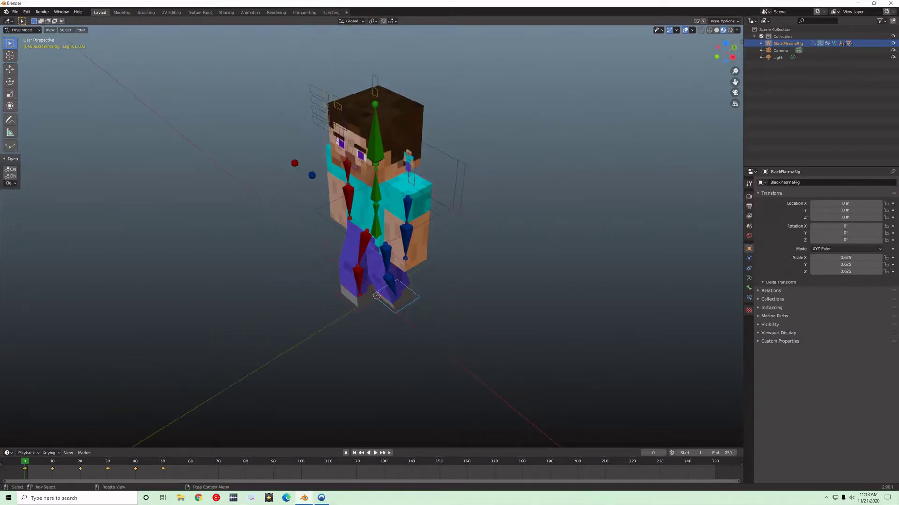
{"action": "scroll", "coordinate": [376, 296], "scroll_direction": "up", "scroll_amount": 3}
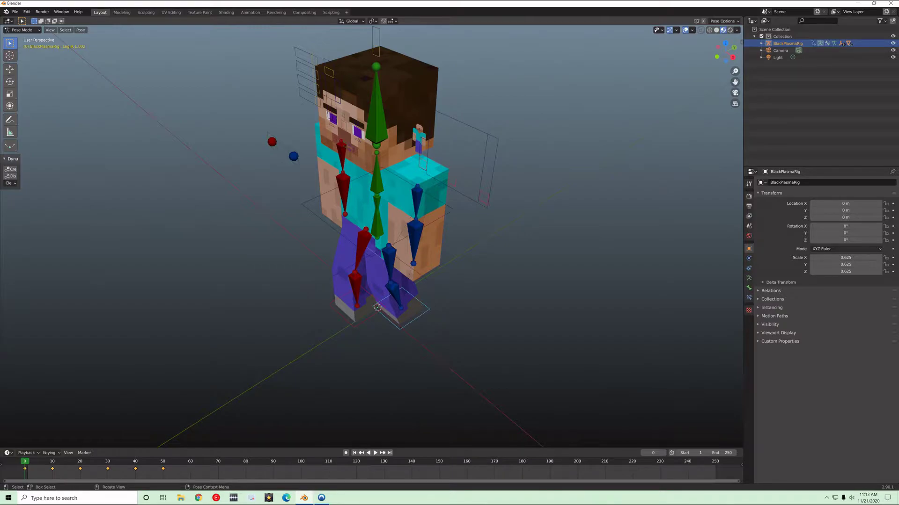
{"action": "left_click", "coordinate": [377, 177]}
{"action": "left_click", "coordinate": [417, 203]}
{"action": "left_click", "coordinate": [342, 157]}
{"action": "left_click", "coordinate": [417, 201]}
{"action": "key", "text": "r"}
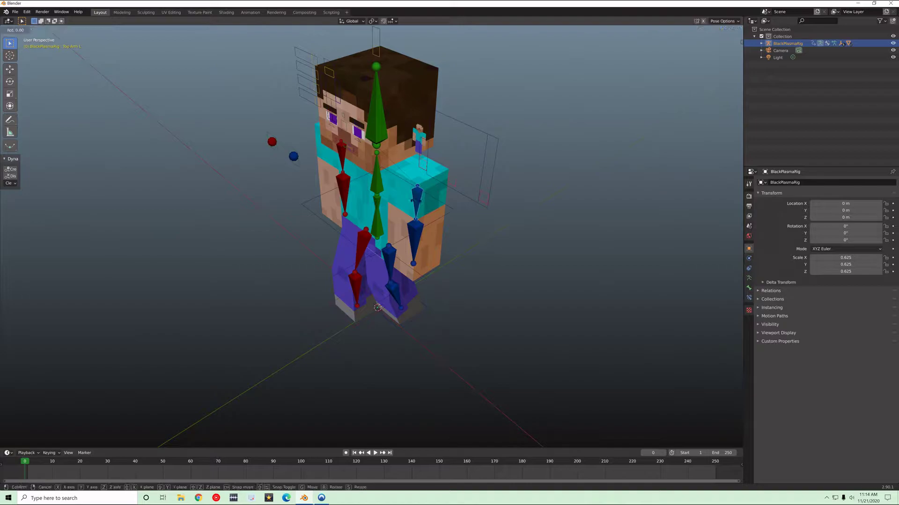
{"action": "key", "text": "x"}
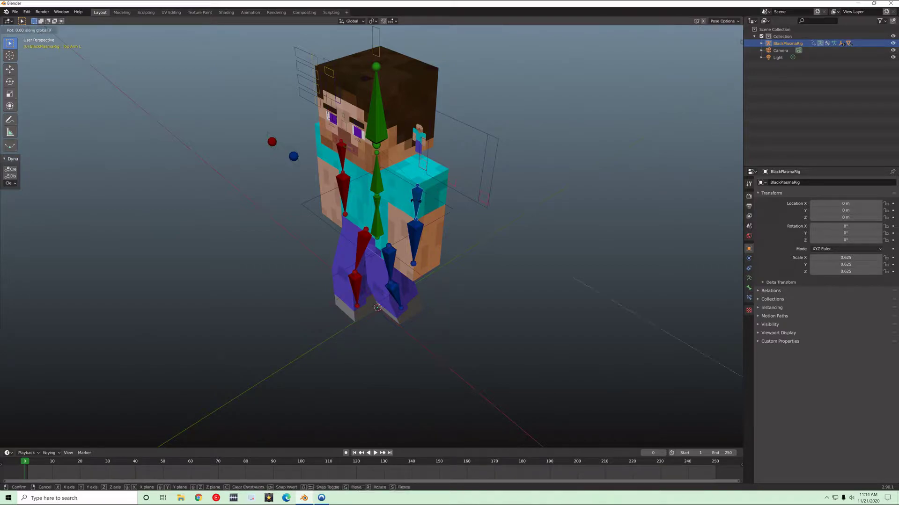
{"action": "left_click", "coordinate": [406, 201]}
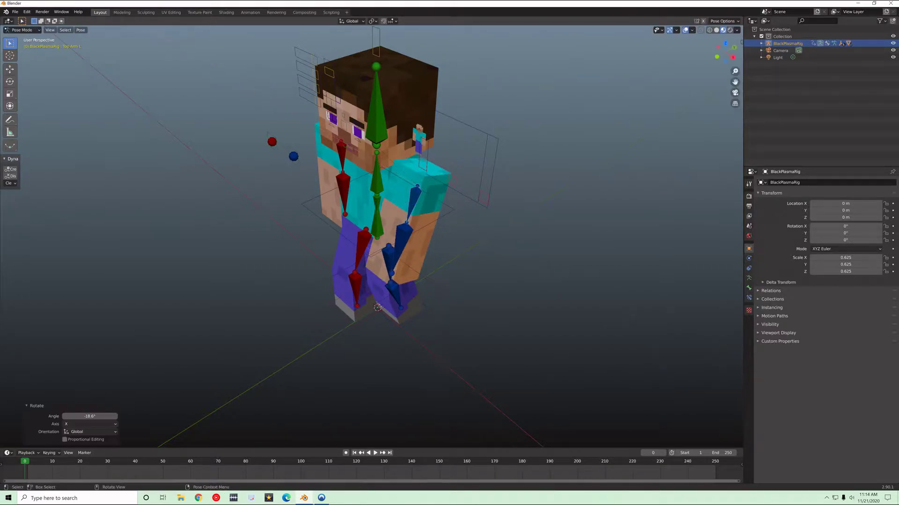
Bend the character's left forearm forward by rotating its bone about 69.6° in the current view.
{"action": "left_click", "coordinate": [402, 243]}
{"action": "key", "text": "r"}
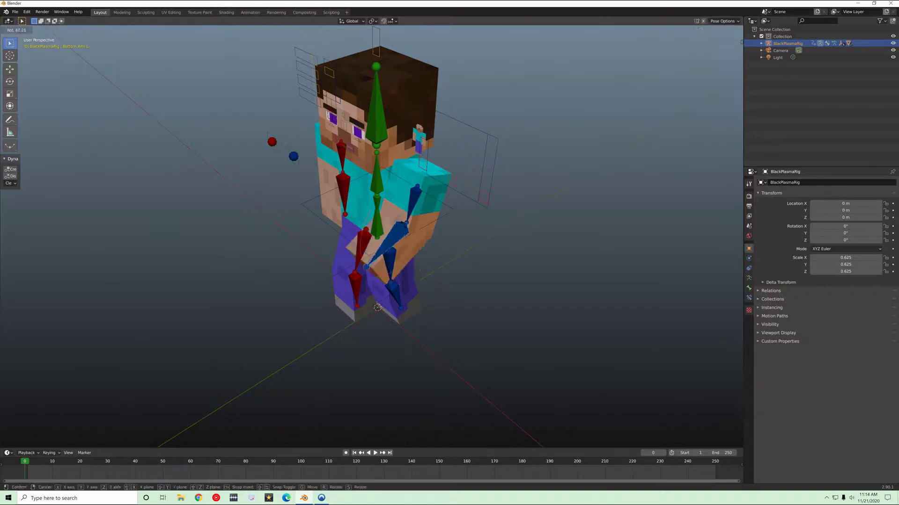
{"action": "left_click", "coordinate": [403, 225]}
Rotate the character's right upper arm backward by about 23.7° around the global X axis.
{"action": "middle_click_drag", "start_coordinate": [403, 227], "coordinate": [430, 211]}
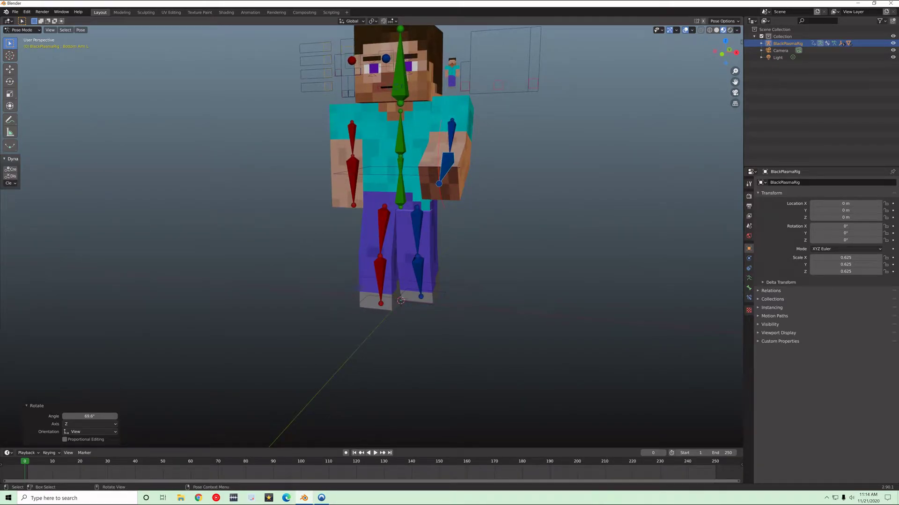
{"action": "middle_click_drag", "start_coordinate": [430, 210], "coordinate": [536, 226]}
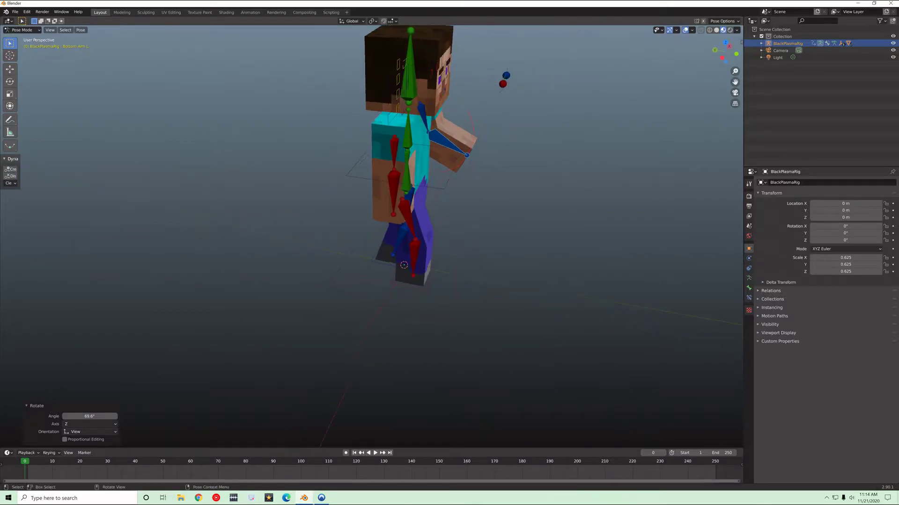
{"action": "left_click", "coordinate": [394, 152]}
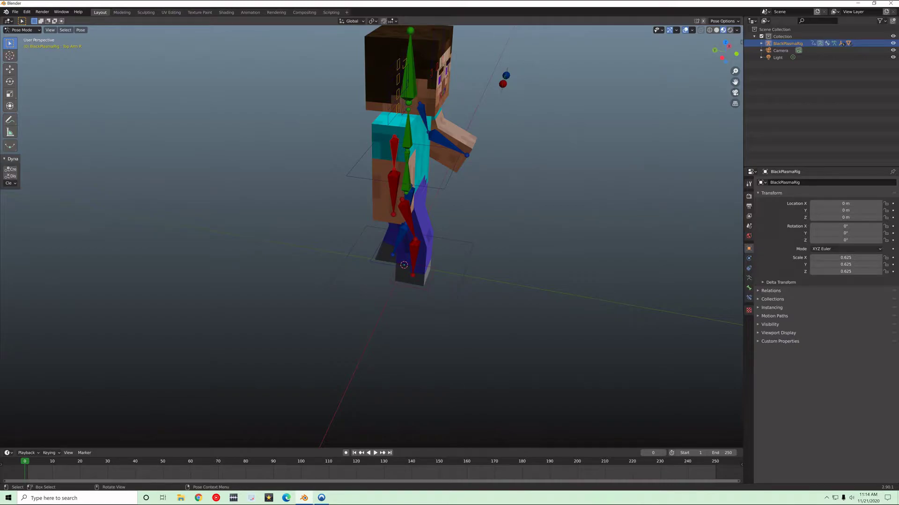
{"action": "key", "text": "r"}
{"action": "key", "text": "x"}
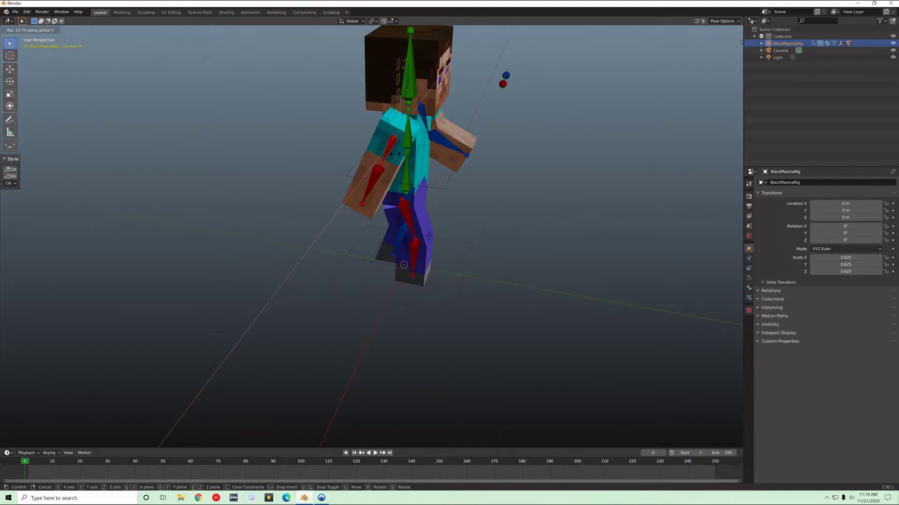
{"action": "left_click", "coordinate": [395, 153]}
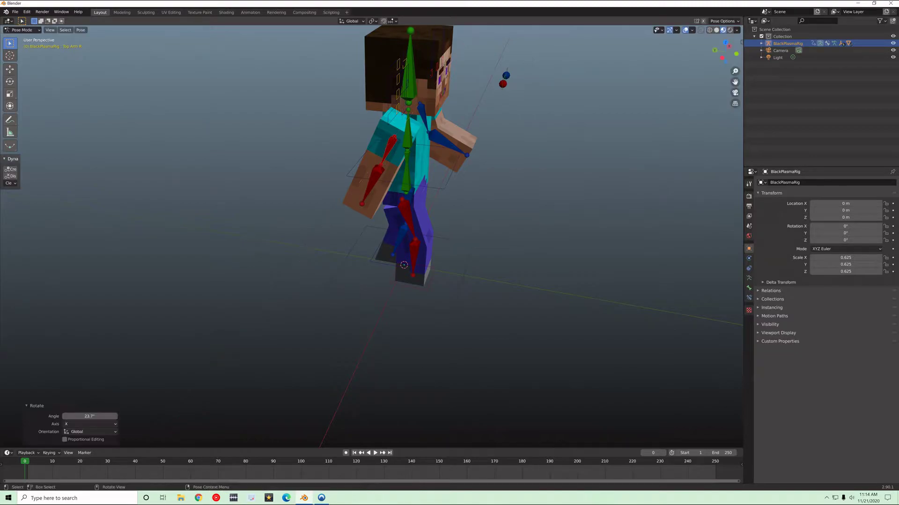
{"action": "middle_click_drag", "start_coordinate": [421, 234], "coordinate": [237, 241]}
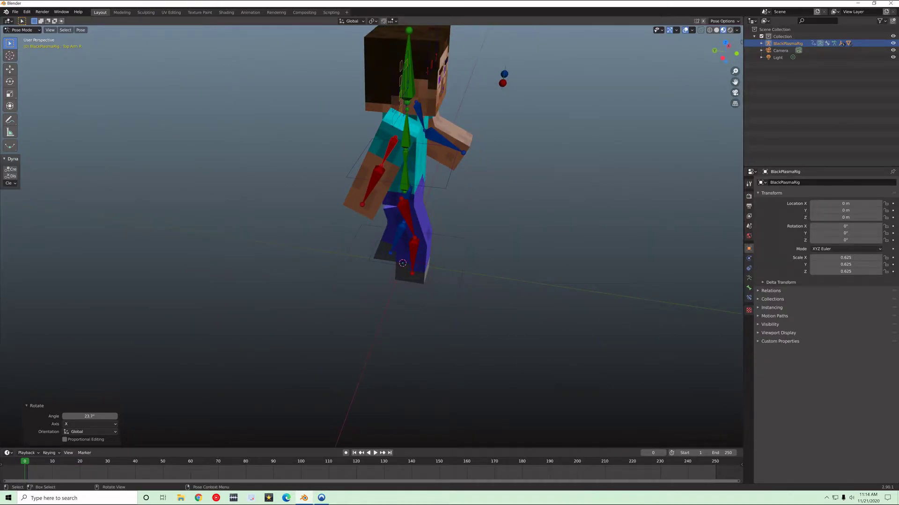
{"action": "left_click", "coordinate": [375, 181]}
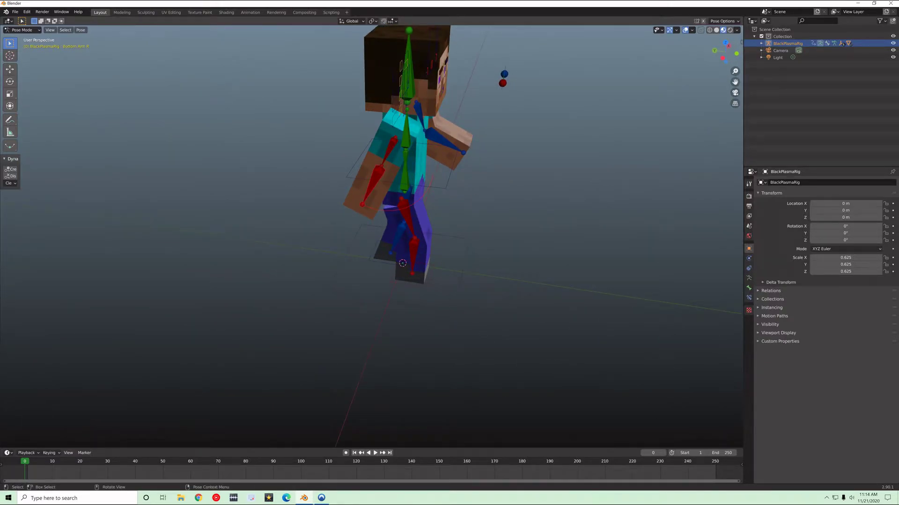
{"action": "key", "text": "r"}
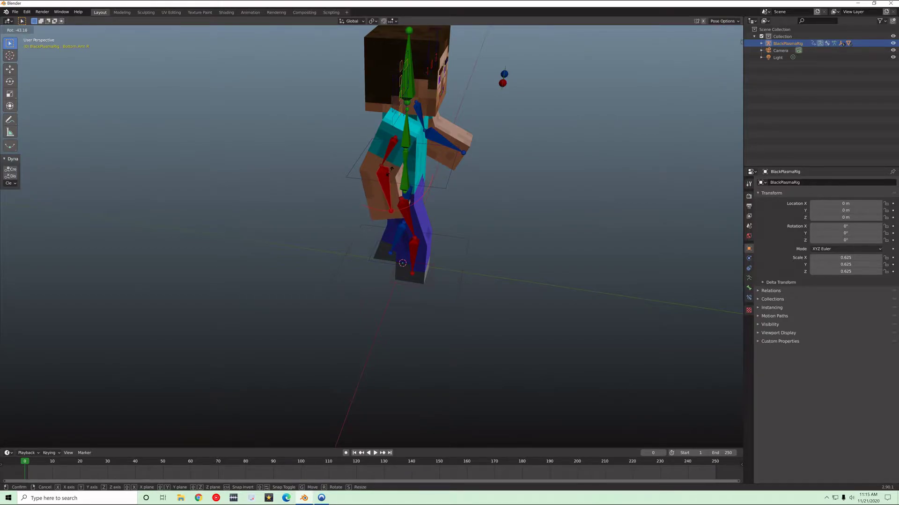
{"action": "right_click", "coordinate": [390, 172]}
Lean the upper torso bone forward by about 7.88° around the global X axis.
{"action": "middle_click_drag", "start_coordinate": [390, 175], "coordinate": [65, 154]}
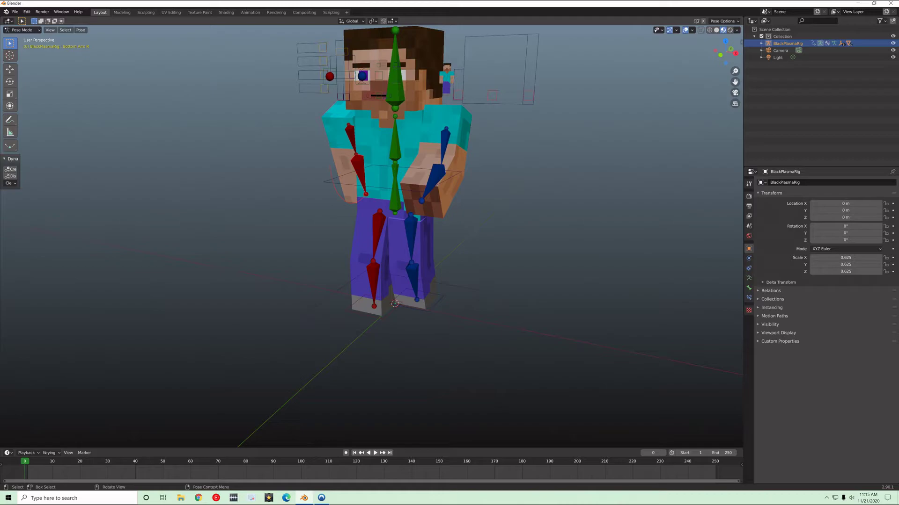
{"action": "left_click", "coordinate": [395, 146]}
{"action": "key", "text": "r"}
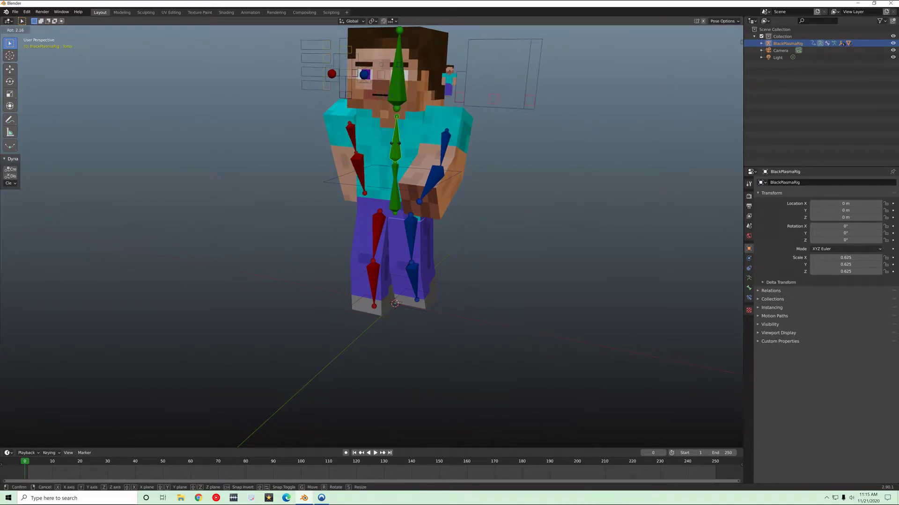
{"action": "key", "text": "x"}
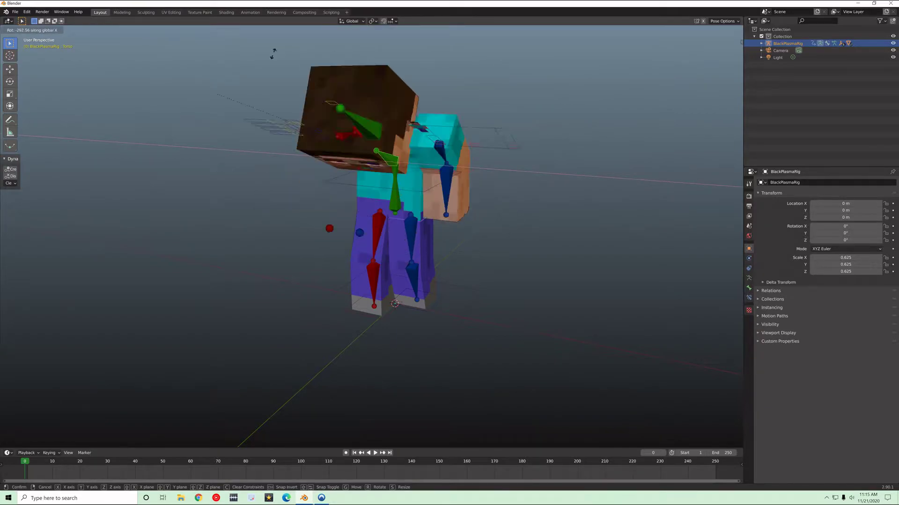
{"action": "key", "text": "Escape"}
{"action": "key", "text": "r"}
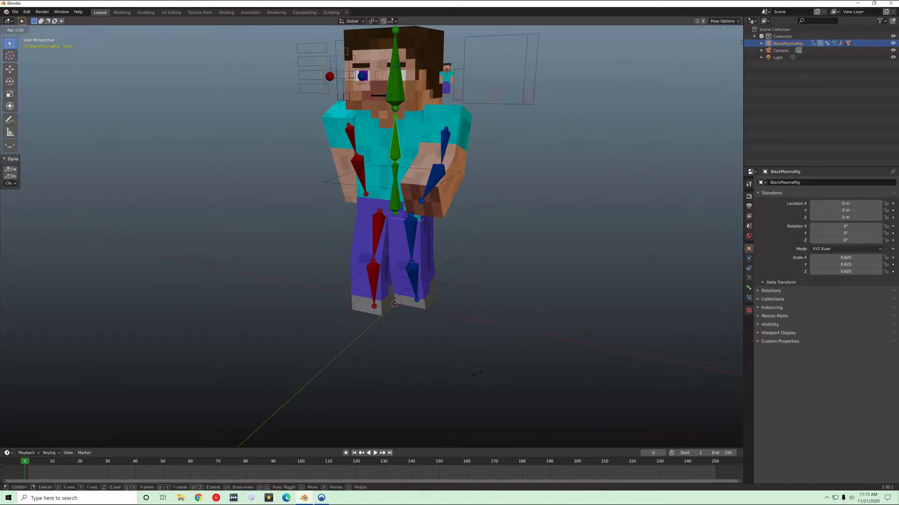
{"action": "key", "text": "x"}
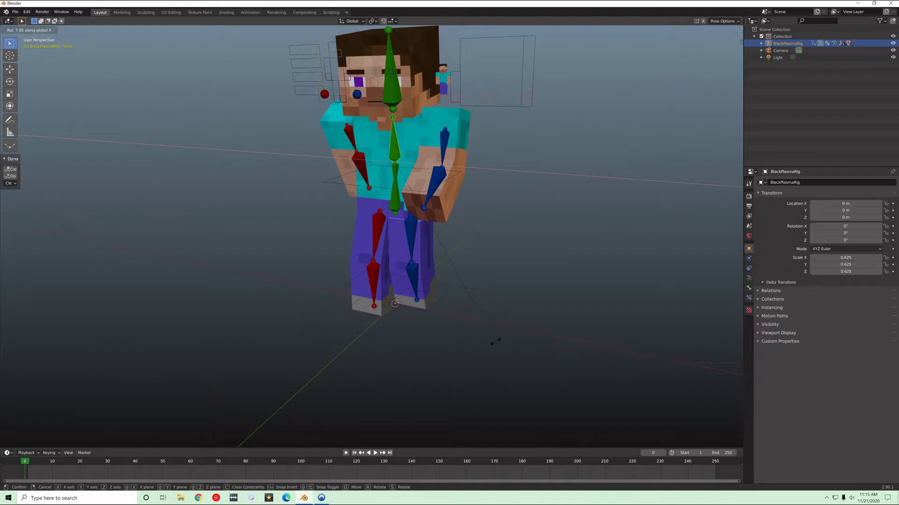
{"action": "left_click", "coordinate": [496, 340]}
Try moving the mouth movement control on the panel beside the character's head.
{"action": "middle_click_drag", "start_coordinate": [496, 340], "coordinate": [496, 361]}
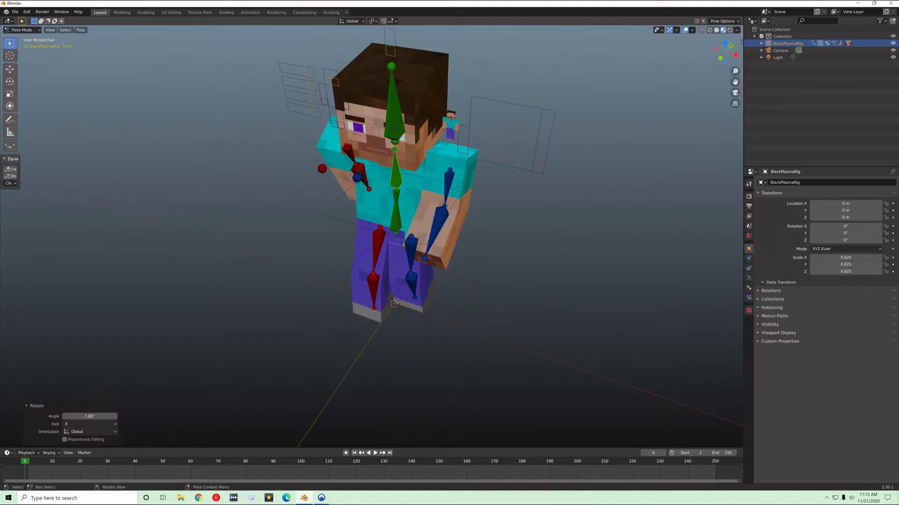
{"action": "left_click", "coordinate": [500, 156]}
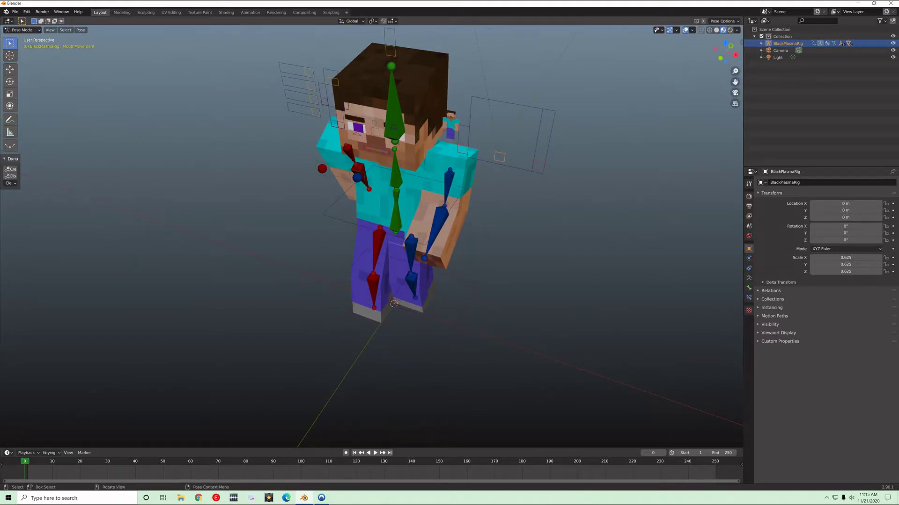
{"action": "key", "text": "g"}
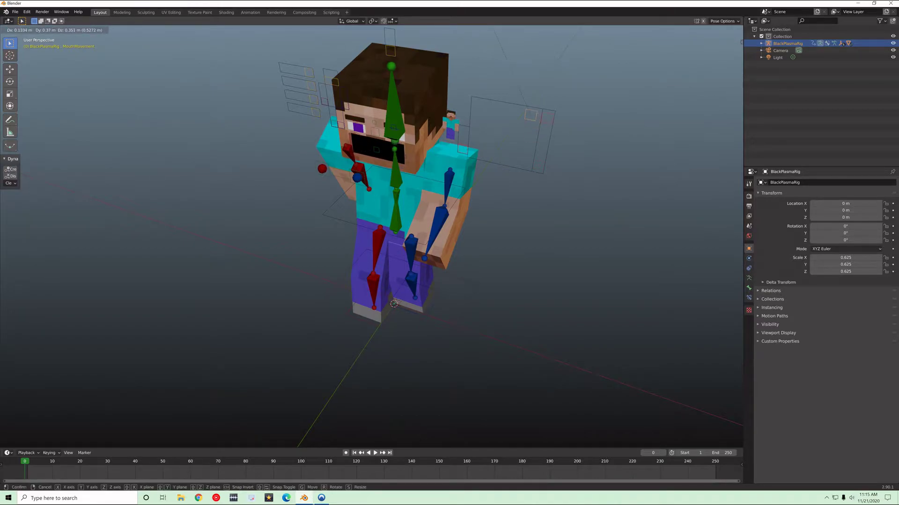
{"action": "key", "text": "Escape"}
Scale the lower eyelid bone of the character's right eye to 1.1.
{"action": "scroll", "coordinate": [372, 234], "scroll_direction": "up", "scroll_amount": 4}
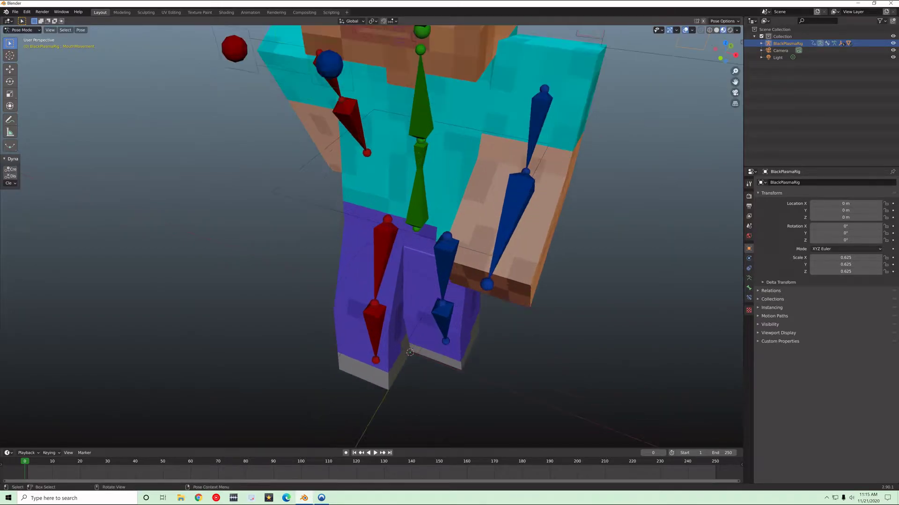
{"action": "middle_click_drag", "start_coordinate": [375, 177], "coordinate": [398, 342], "text": "shift"}
{"action": "scroll", "coordinate": [398, 342], "scroll_direction": "up", "scroll_amount": 4}
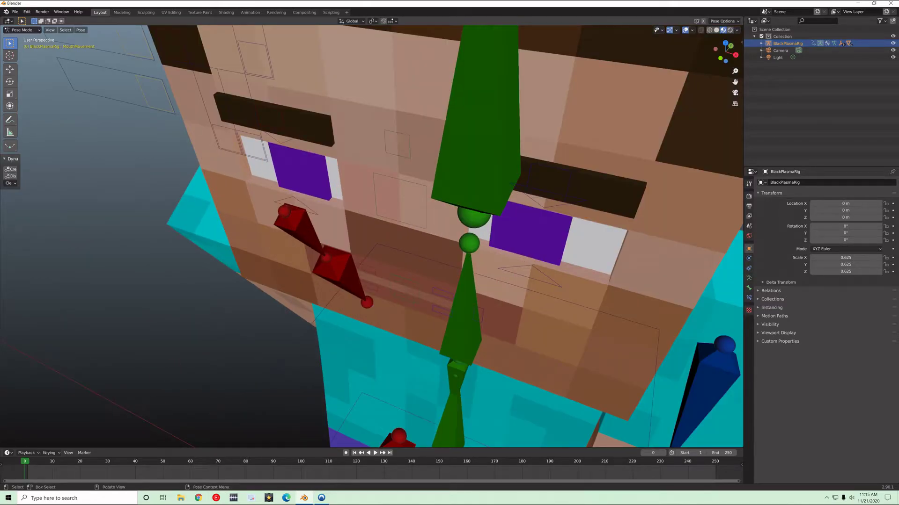
{"action": "left_click", "coordinate": [297, 199]}
{"action": "key", "text": "s"}
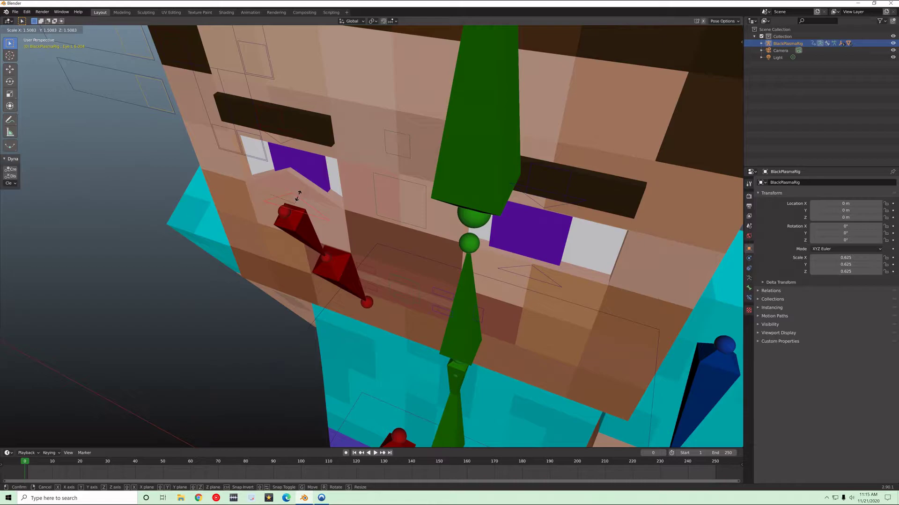
{"action": "left_click", "coordinate": [295, 199]}
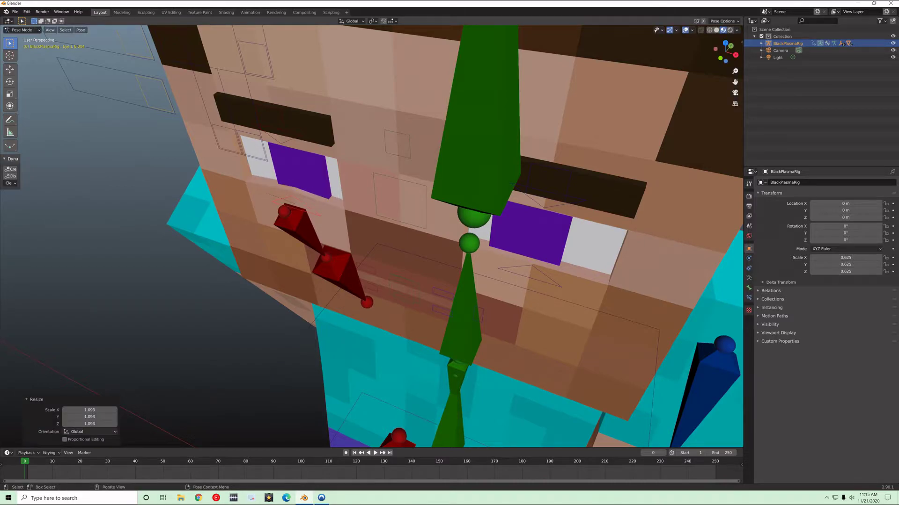
{"action": "left_click", "coordinate": [89, 410]}
{"action": "type", "text": "1.1"}
{"action": "key", "text": "Return"}
Scale the lower eyelid bone of the character's left eye to 1.1 along the global Z axis.
{"action": "left_click", "coordinate": [536, 270]}
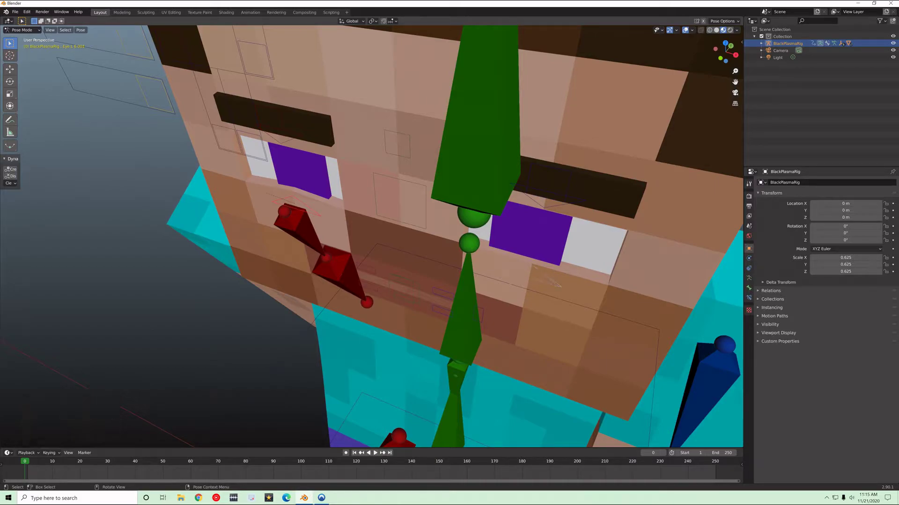
{"action": "key", "text": "s"}
{"action": "key", "text": "z"}
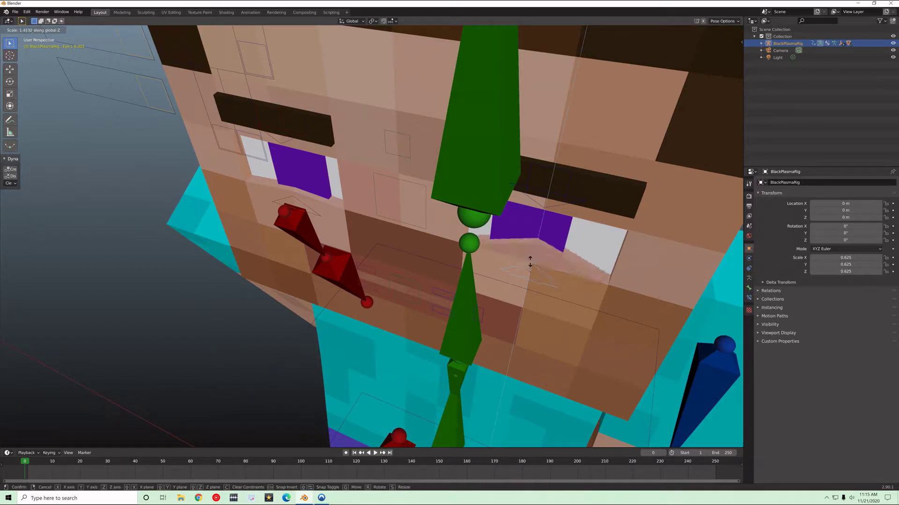
{"action": "left_click", "coordinate": [529, 257]}
{"action": "left_click", "coordinate": [90, 424]}
{"action": "type", "text": "1"}
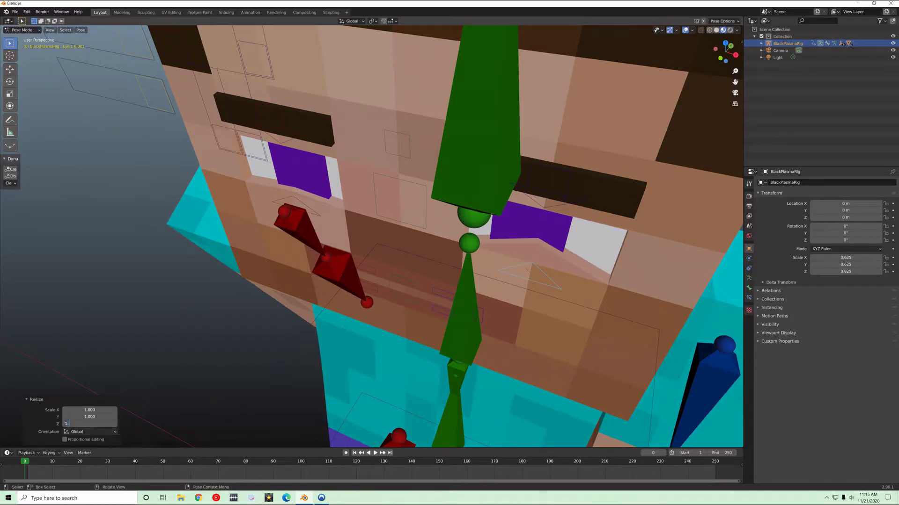
{"action": "type", "text": ".3"}
{"action": "key", "text": "Return"}
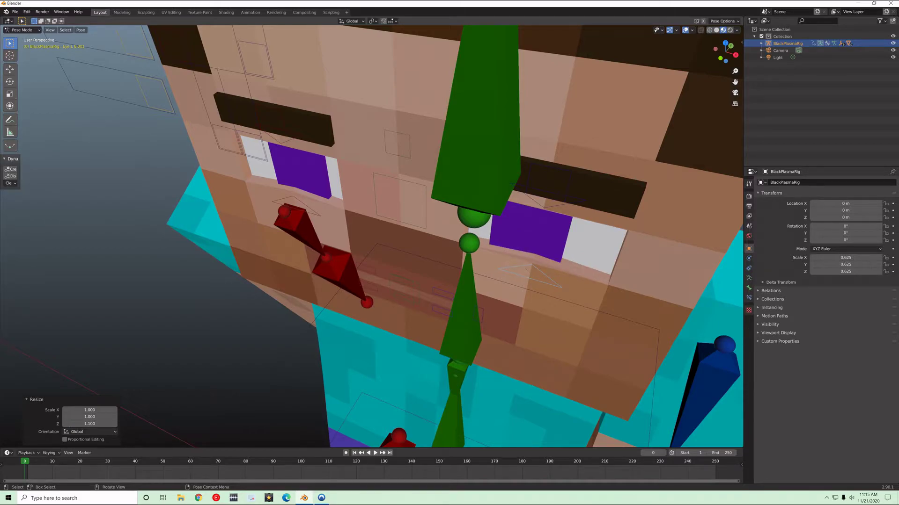
Scale the upper eyelid bone of the character's right eye to 1.1 along the global Z axis.
{"action": "left_click", "coordinate": [530, 268]}
{"action": "key", "text": "s"}
{"action": "key", "text": "z"}
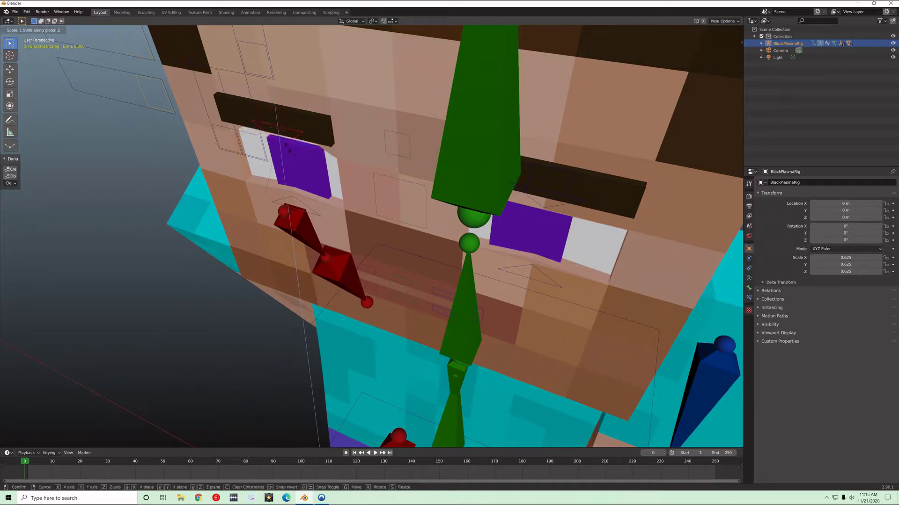
{"action": "key", "text": "Return"}
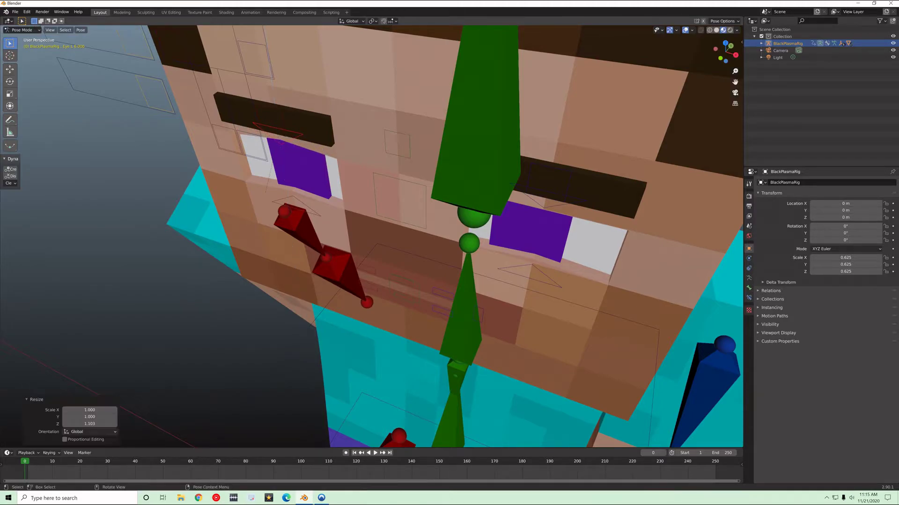
{"action": "left_click", "coordinate": [80, 424]}
{"action": "type", "text": "1"}
{"action": "type", "text": ".1"}
{"action": "key", "text": "Return"}
Scale the upper eyelid bone of the character's left eye to 1.1 along the global Z axis.
{"action": "left_click", "coordinate": [547, 200]}
{"action": "key", "text": "s"}
{"action": "key", "text": "z"}
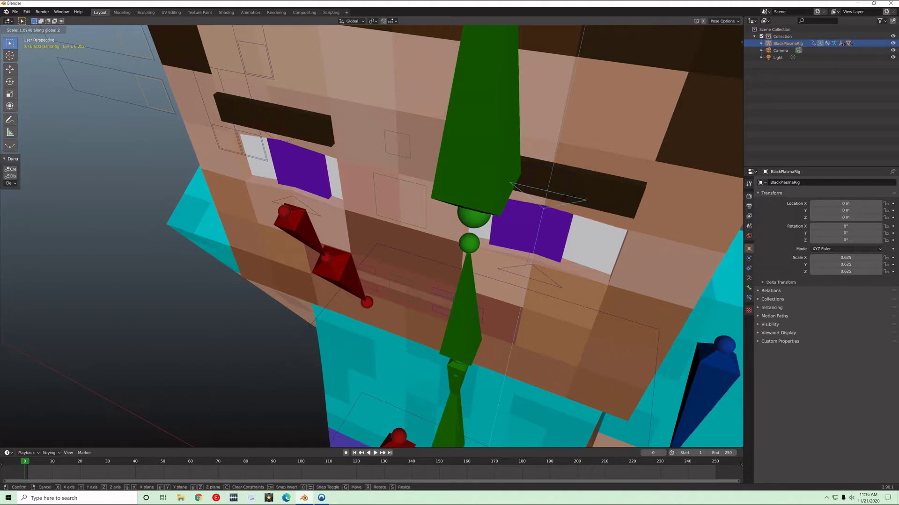
{"action": "left_click", "coordinate": [572, 199]}
{"action": "left_click", "coordinate": [82, 424]}
{"action": "type", "text": "1.1"}
{"action": "key", "text": "Return"}
Try sliding the faceOff control beside the character's head upward.
{"action": "middle_click_drag", "start_coordinate": [374, 234], "coordinate": [440, 262]}
{"action": "scroll", "coordinate": [388, 220], "scroll_direction": "down", "scroll_amount": 4}
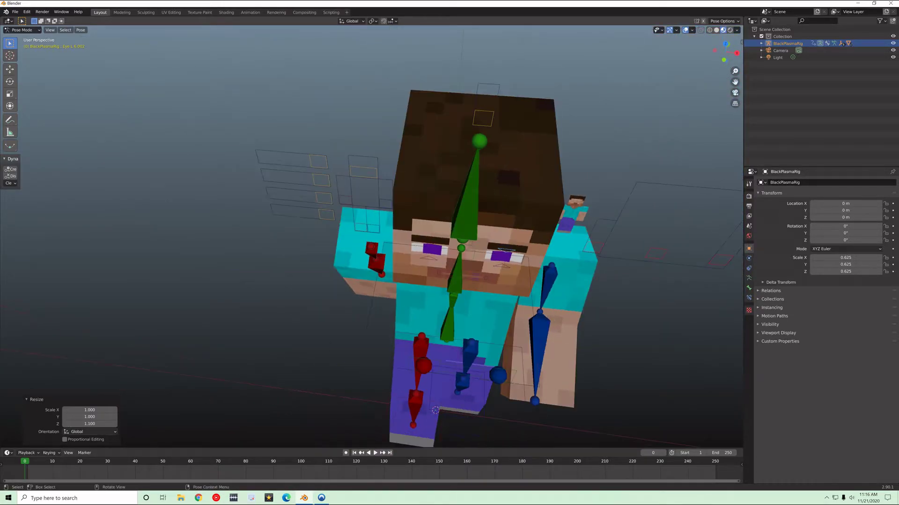
{"action": "left_click", "coordinate": [483, 120]}
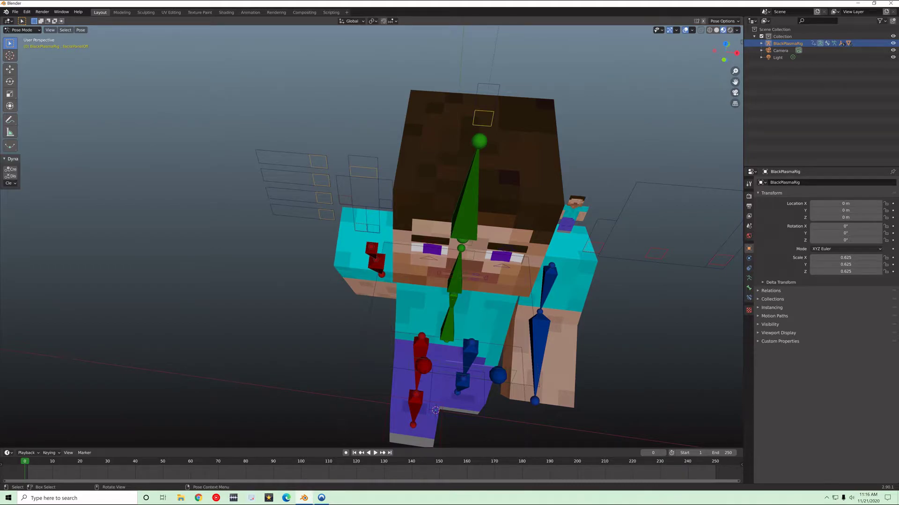
{"action": "left_click", "coordinate": [363, 173]}
{"action": "key", "text": "g"}
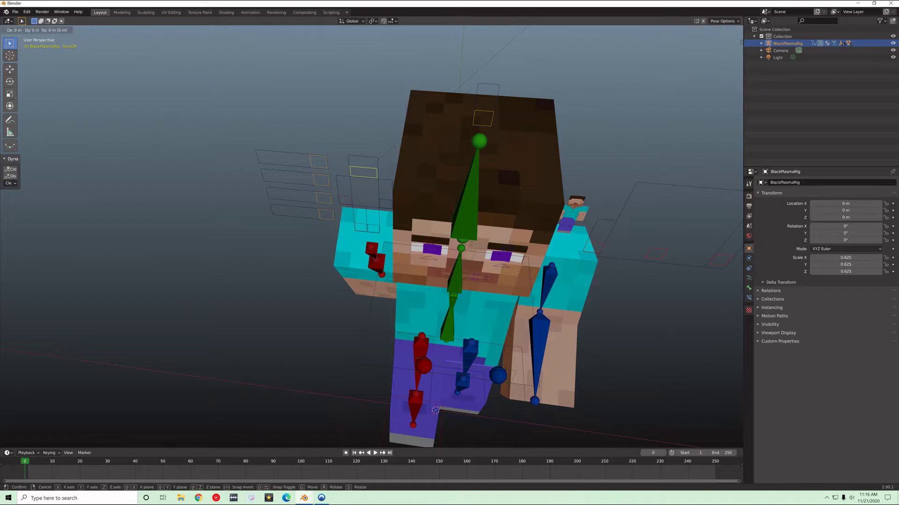
{"action": "key", "text": "Escape"}
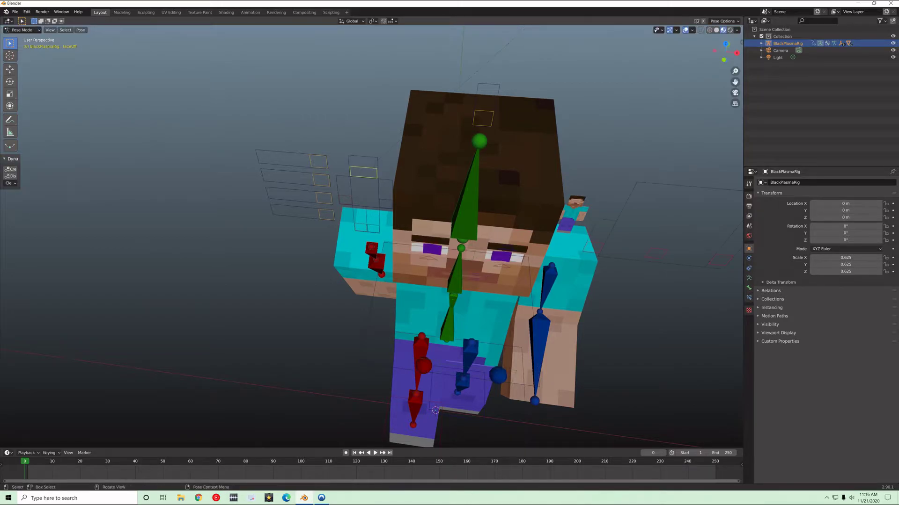
{"action": "middle_click_drag", "start_coordinate": [402, 253], "coordinate": [368, 185]}
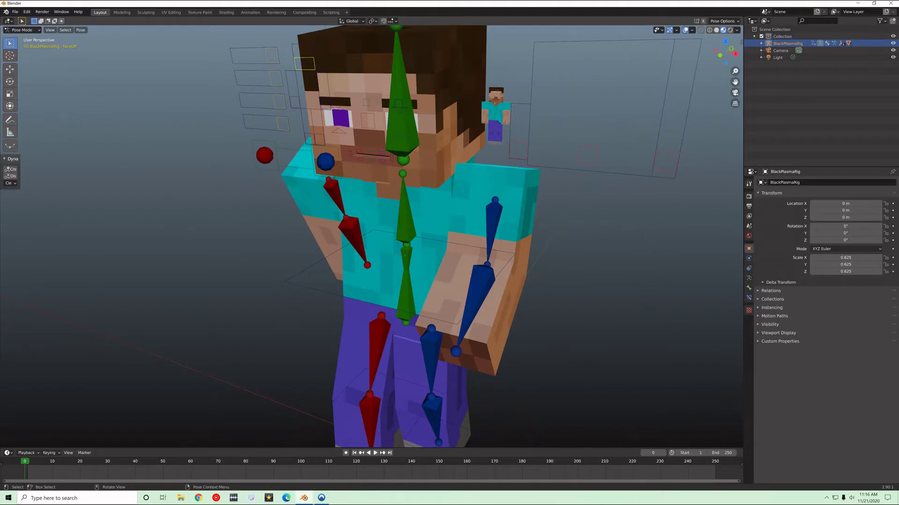
{"action": "middle_click_drag", "start_coordinate": [383, 211], "coordinate": [419, 217]}
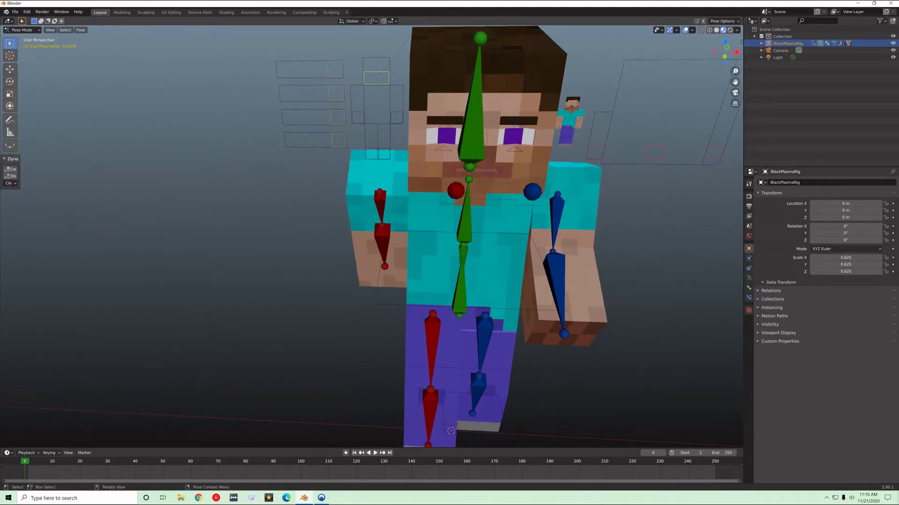
{"action": "key", "text": "g"}
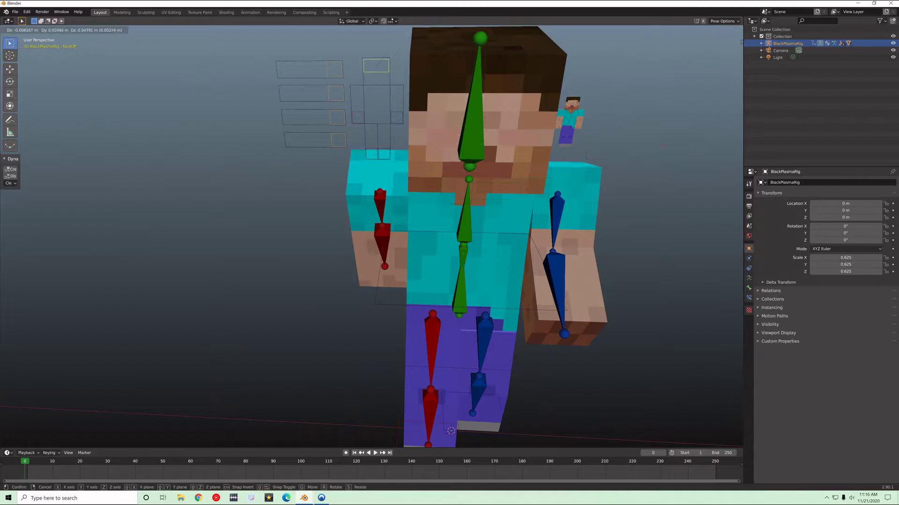
{"action": "key", "text": "Escape"}
{"action": "middle_click_drag", "start_coordinate": [412, 187], "coordinate": [386, 189]}
{"action": "scroll", "coordinate": [372, 236], "scroll_direction": "up", "scroll_amount": 3}
{"action": "scroll", "coordinate": [372, 236], "scroll_direction": "down", "scroll_amount": 3}
{"action": "scroll", "coordinate": [371, 236], "scroll_direction": "up", "scroll_amount": 5}
{"action": "scroll", "coordinate": [372, 236], "scroll_direction": "down", "scroll_amount": 2}
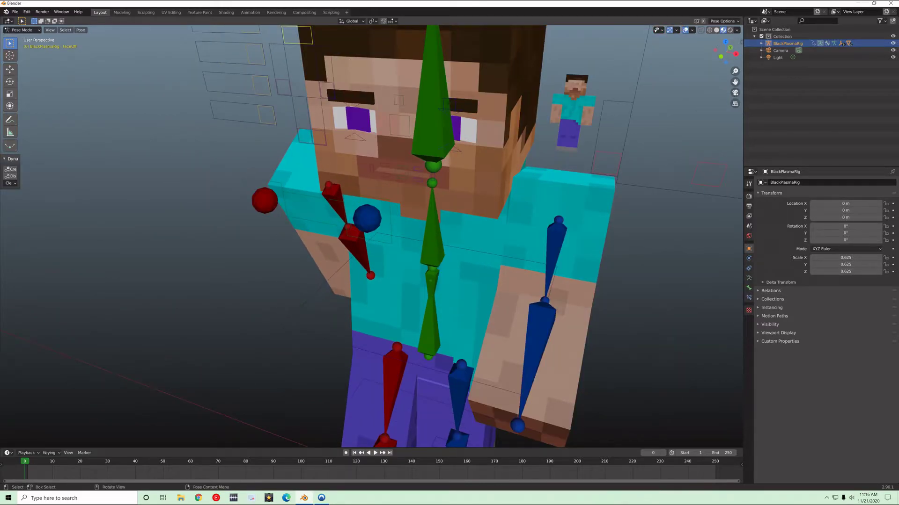
Select the mouth corner bone on the character's right side.
{"action": "scroll", "coordinate": [371, 237], "scroll_direction": "up", "scroll_amount": 5}
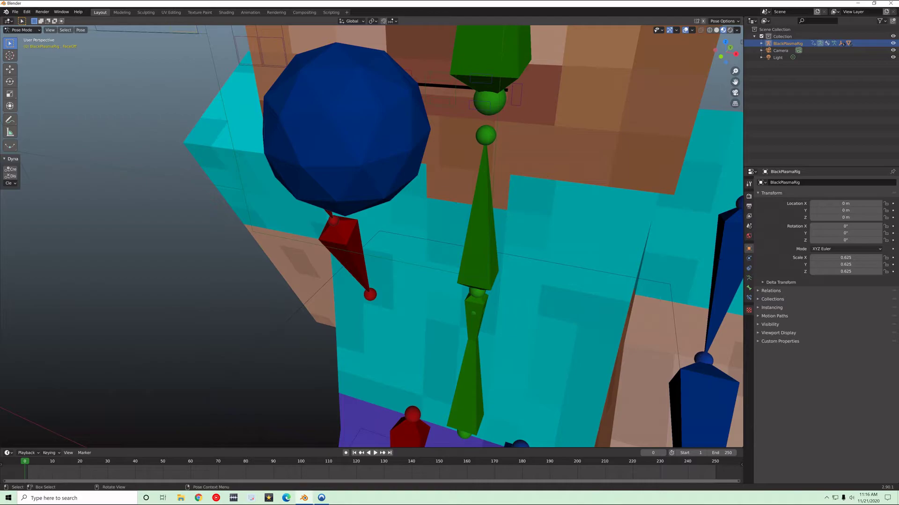
{"action": "middle_click_drag", "start_coordinate": [372, 236], "coordinate": [372, 246]}
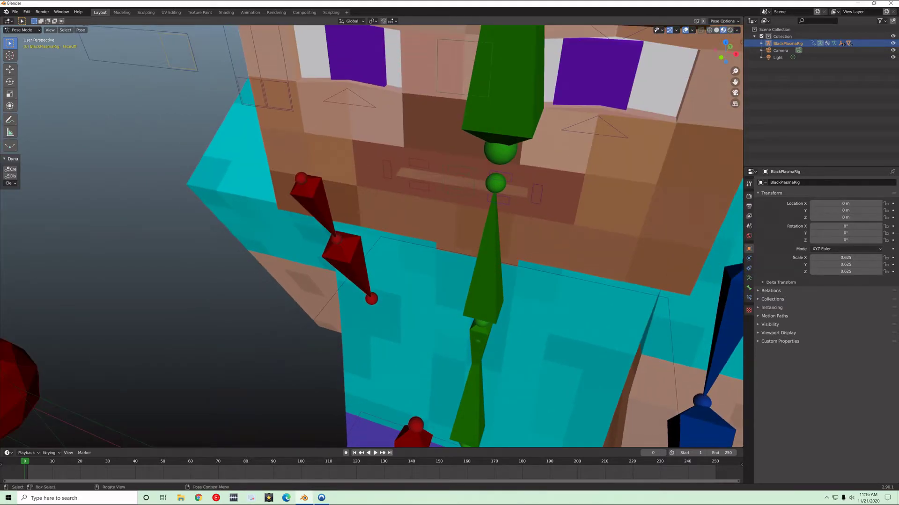
{"action": "left_click", "coordinate": [537, 194]}
{"action": "left_click", "coordinate": [387, 169]}
{"action": "key", "text": "g"}
{"action": "key", "text": "z"}
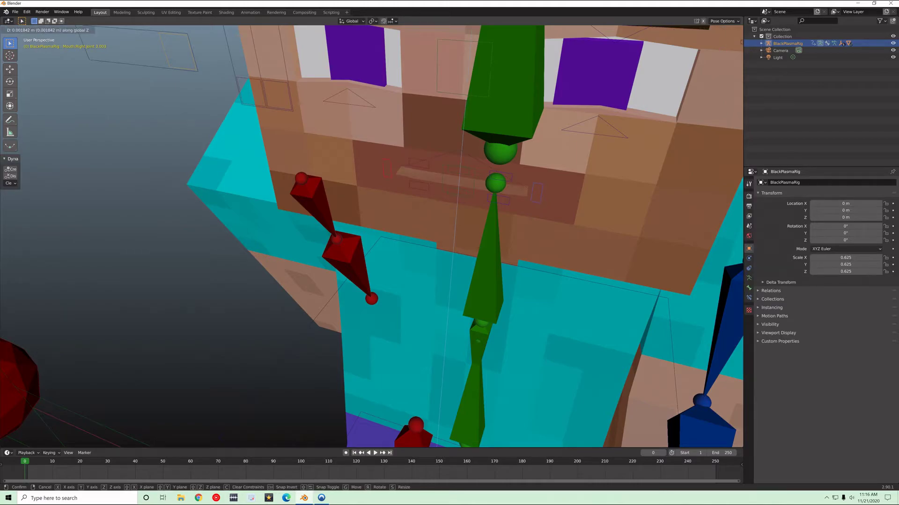
{"action": "key", "text": "z"}
{"action": "key", "text": "y"}
{"action": "key", "text": "y"}
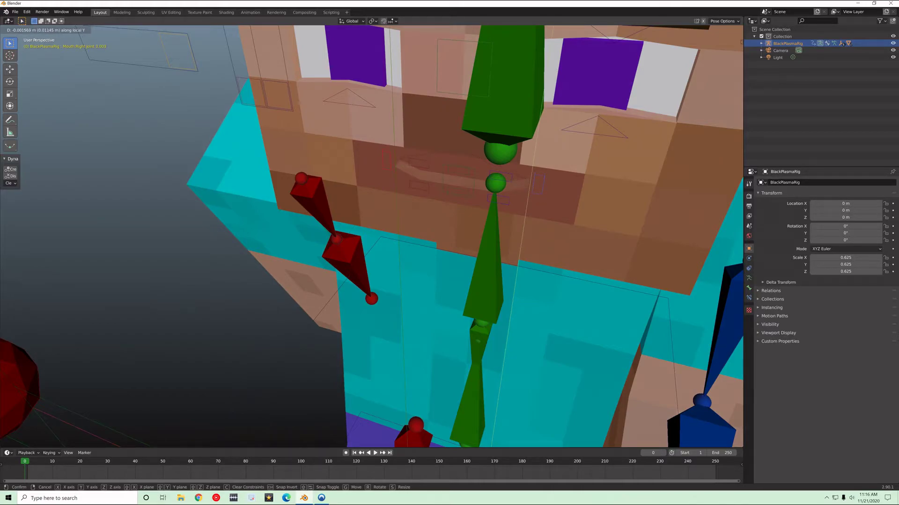
{"action": "key", "text": "Escape"}
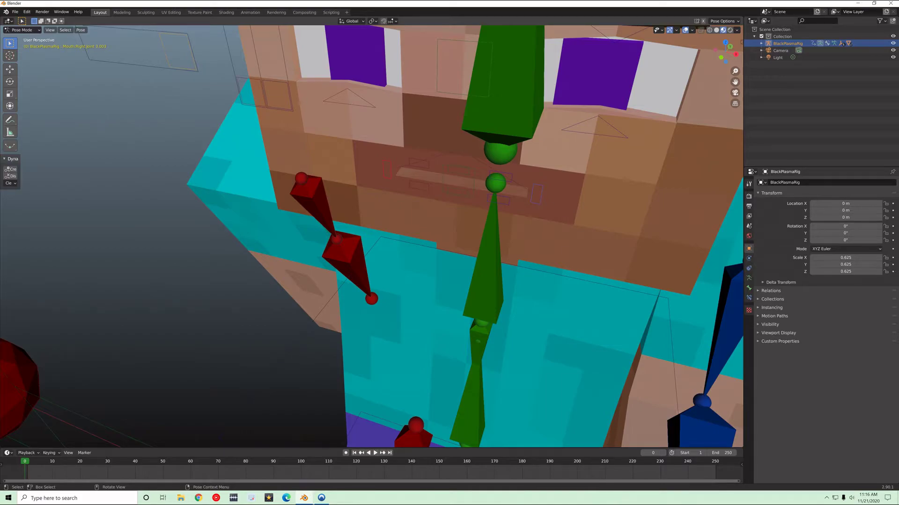
{"action": "key", "text": "g"}
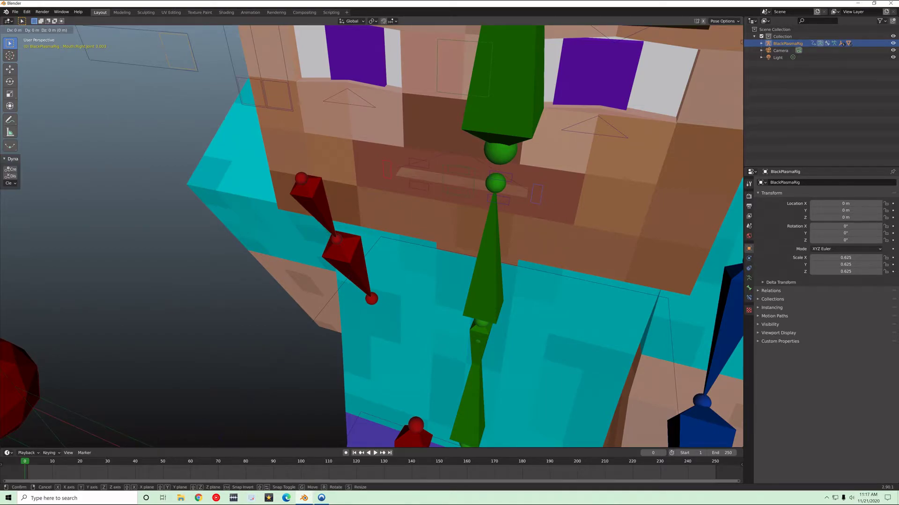
{"action": "key", "text": "z"}
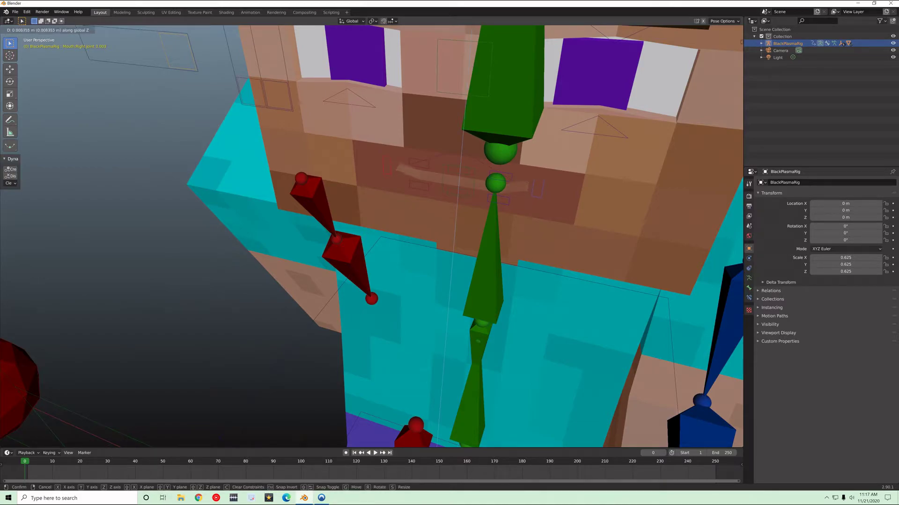
{"action": "key", "text": "z"}
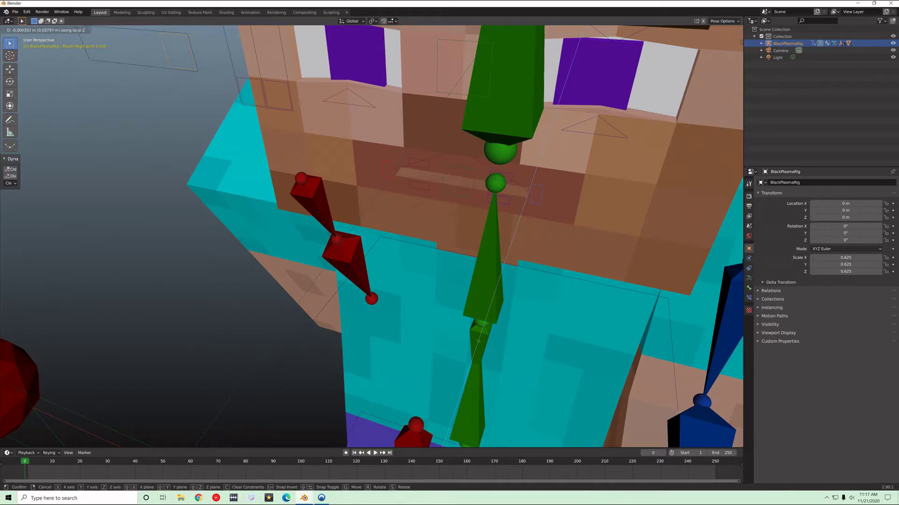
{"action": "key", "text": "y"}
{"action": "key", "text": "Escape"}
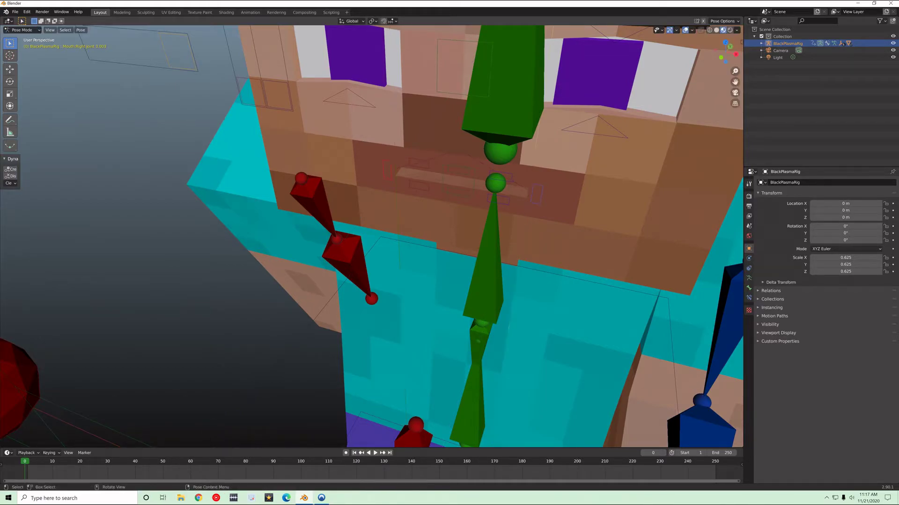
Move the character's right mouth corner bone slightly upward along its local Y axis to curve the mouth into a smile.
{"action": "key", "text": "g"}
{"action": "key", "text": "y"}
{"action": "key", "text": "y"}
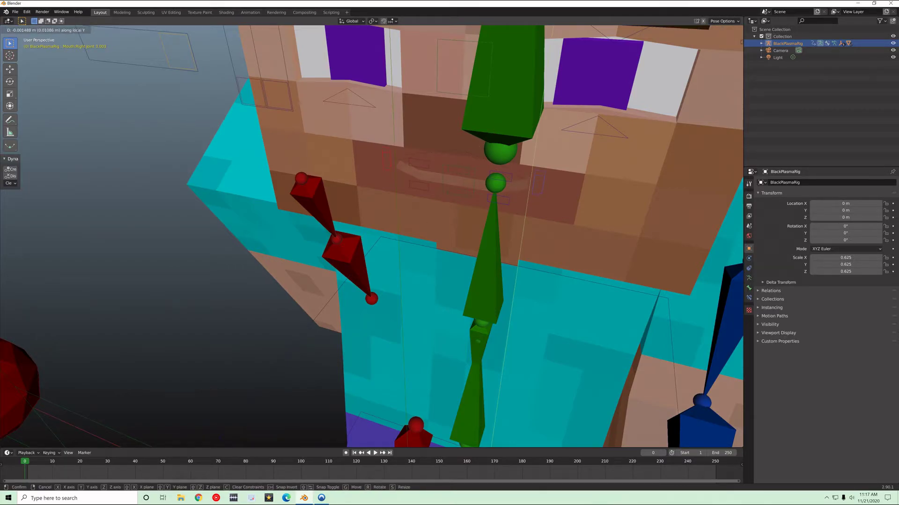
{"action": "key", "text": "Return"}
{"action": "scroll", "coordinate": [421, 234], "scroll_direction": "down", "scroll_amount": 8}
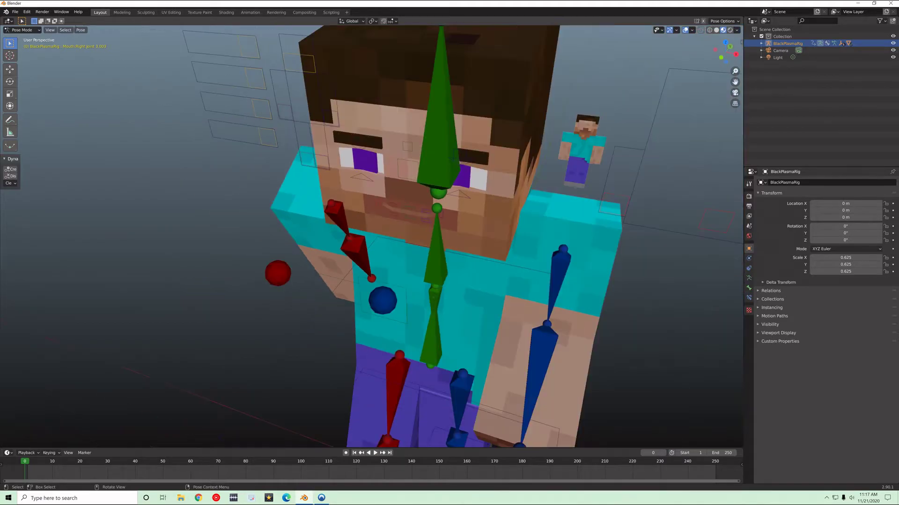
Try sliding the third control beside the character's head to the opposite end of its track, and undo the move.
{"action": "middle_click_drag", "start_coordinate": [421, 262], "coordinate": [465, 253]}
{"action": "left_click", "coordinate": [364, 141]}
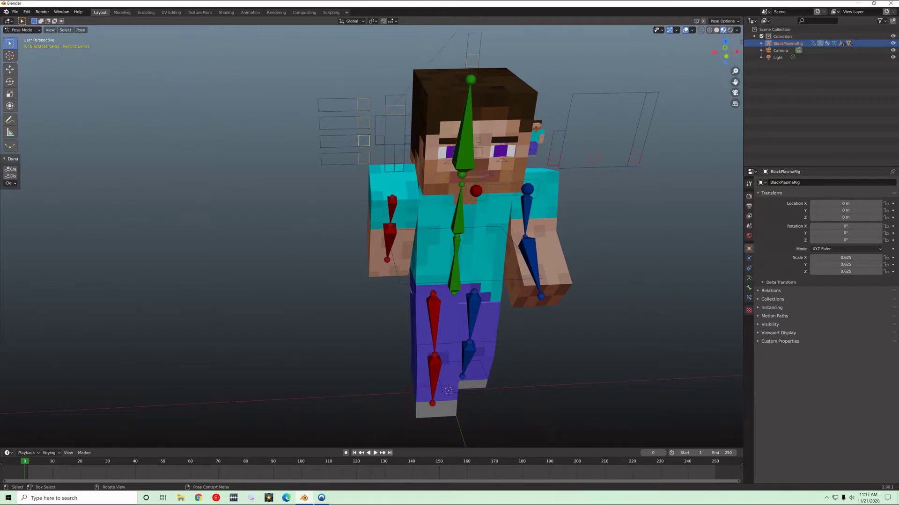
{"action": "key", "text": "g"}
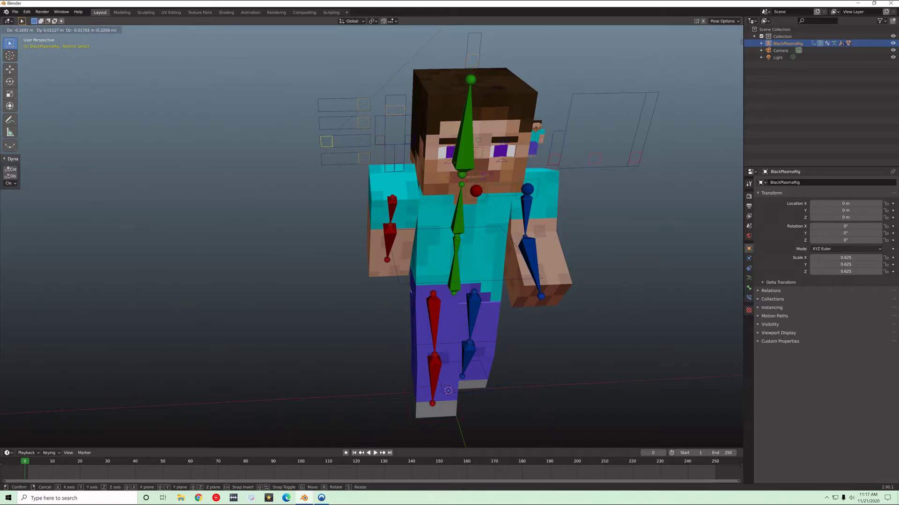
{"action": "left_click", "coordinate": [326, 141]}
{"action": "key", "text": "g"}
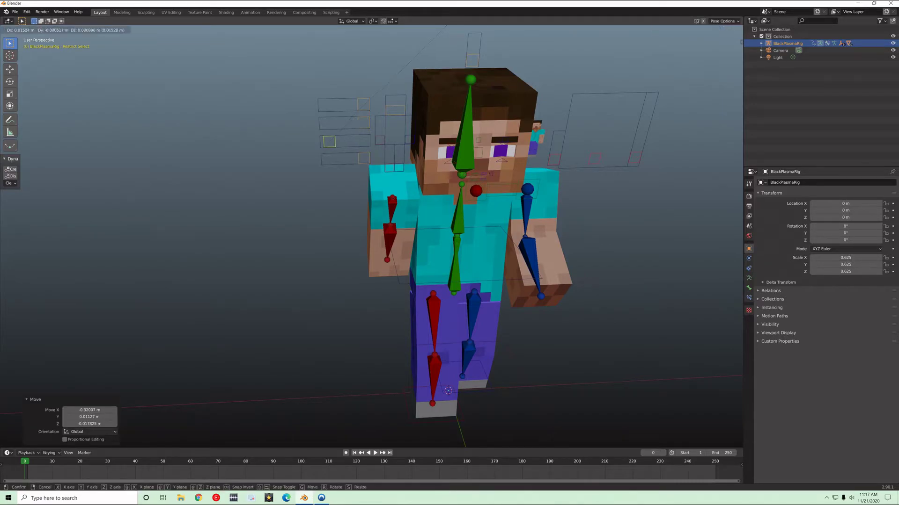
{"action": "key", "text": "Escape"}
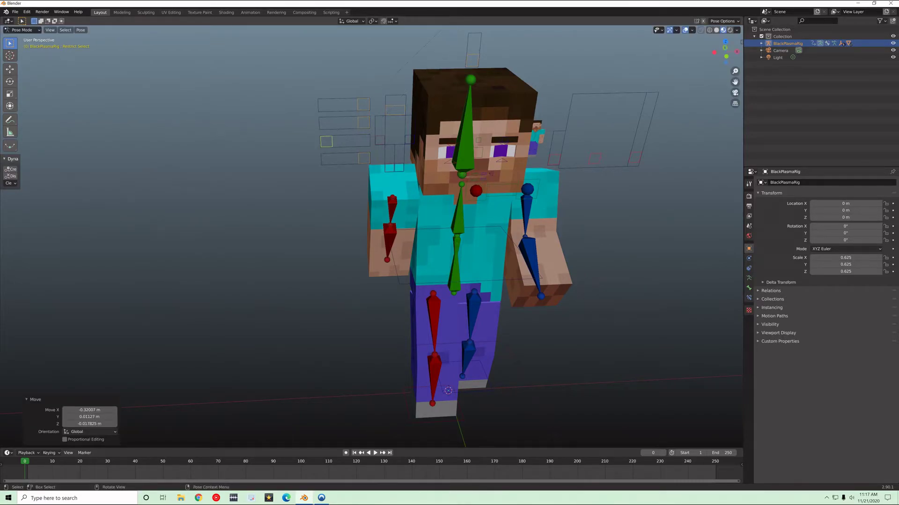
{"action": "key", "text": "ctrl+z"}
Slide the Anti-Lag control beside the character's head to the opposite end of its track, about -0.34 m along X.
{"action": "left_click", "coordinate": [364, 158]}
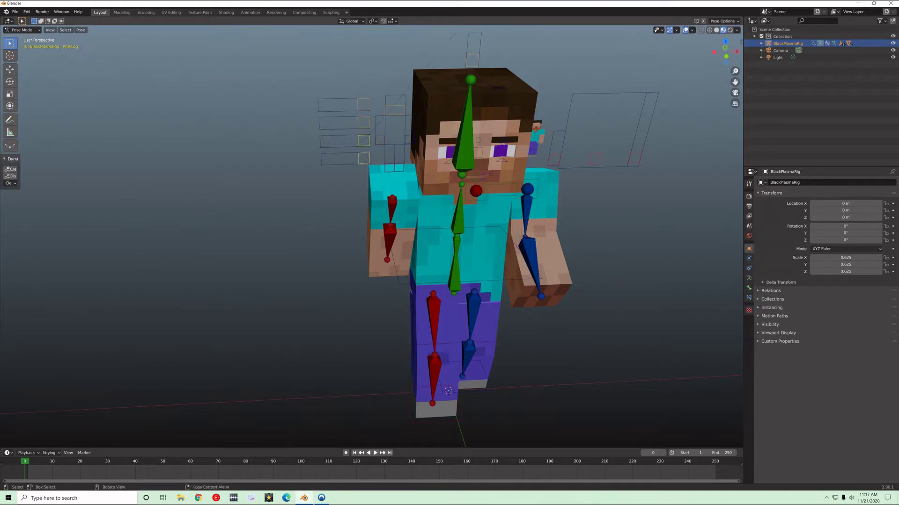
{"action": "key", "text": "g"}
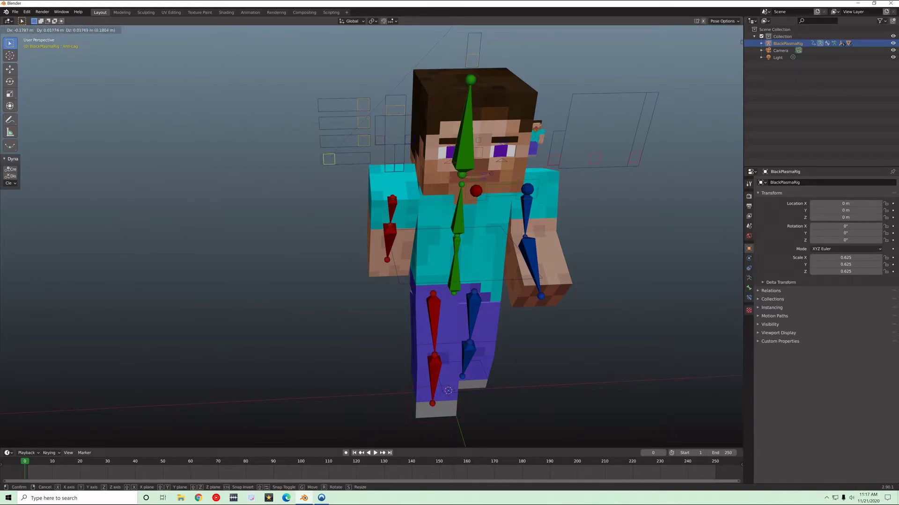
{"action": "left_click", "coordinate": [328, 159]}
{"action": "middle_click_drag", "start_coordinate": [327, 159], "coordinate": [289, 141]}
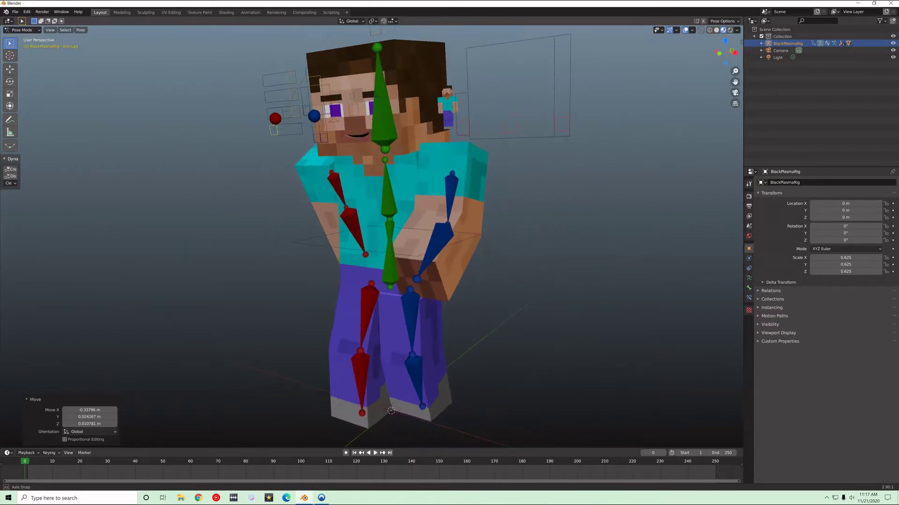
{"action": "scroll", "coordinate": [372, 236], "scroll_direction": "down", "scroll_amount": 4}
{"action": "middle_click_drag", "start_coordinate": [370, 225], "coordinate": [376, 248]}
{"action": "scroll", "coordinate": [379, 224], "scroll_direction": "up", "scroll_amount": 4}
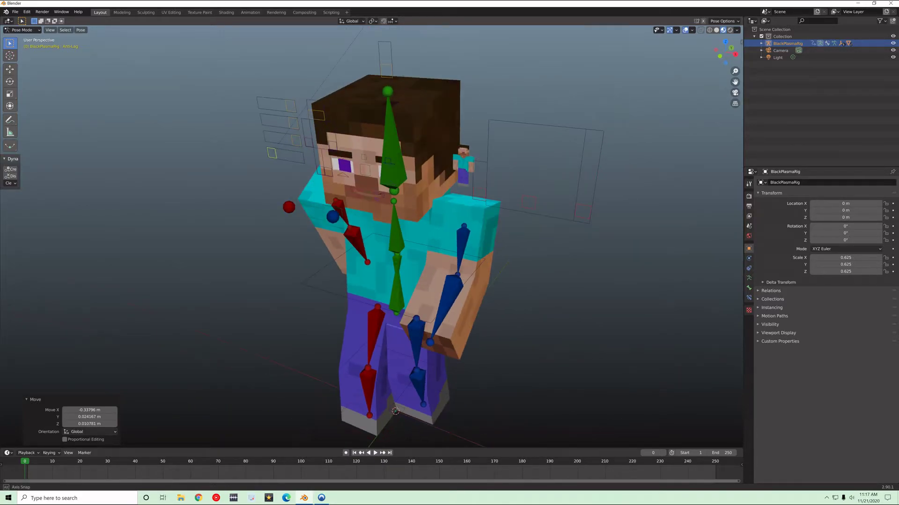
Insert Location, Rotation & Scale keyframes at frame 0 for the upper and lower bones of both arms.
{"action": "left_click", "coordinate": [448, 300]}
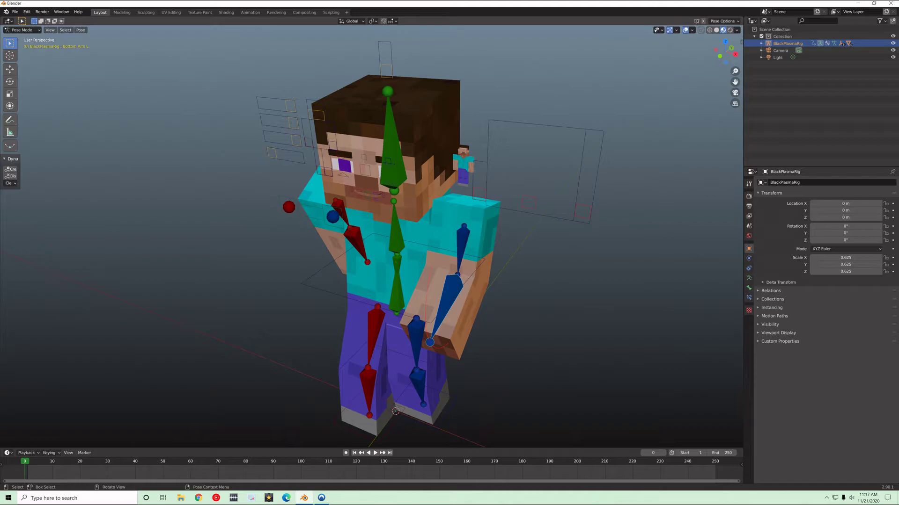
{"action": "left_click", "coordinate": [462, 247], "text": "shift"}
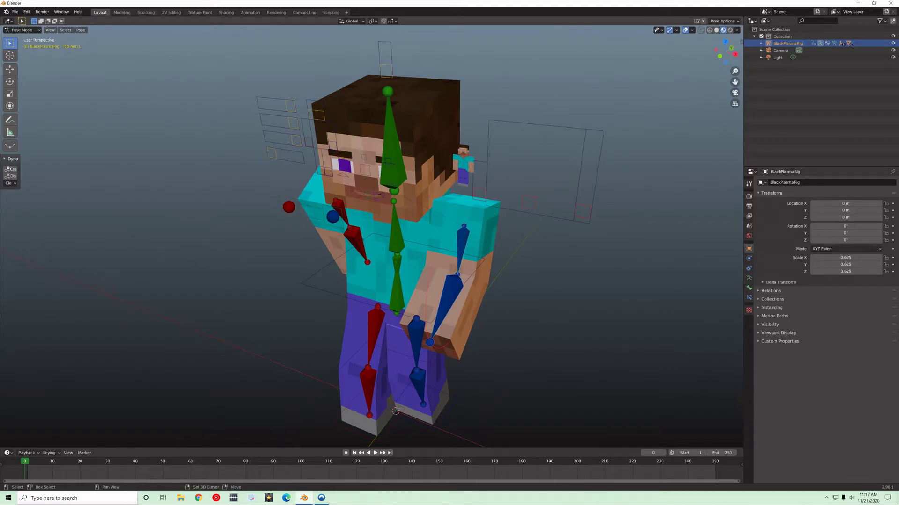
{"action": "left_click", "coordinate": [451, 298], "text": "shift"}
{"action": "left_click", "coordinate": [462, 248], "text": "shift"}
{"action": "middle_click_drag", "start_coordinate": [462, 248], "coordinate": [525, 237]}
{"action": "left_click", "coordinate": [543, 236]}
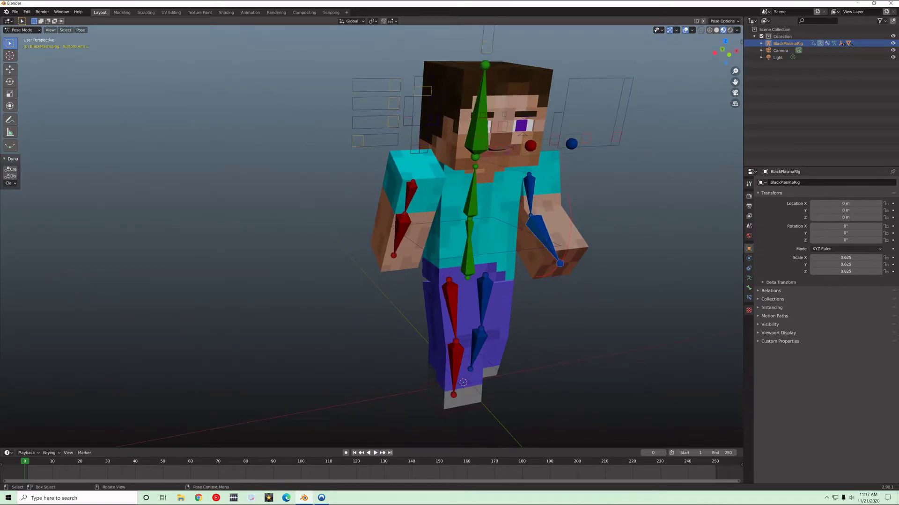
{"action": "left_click", "coordinate": [530, 193], "text": "shift"}
{"action": "left_click", "coordinate": [410, 196], "text": "shift"}
{"action": "left_click", "coordinate": [401, 231], "text": "shift"}
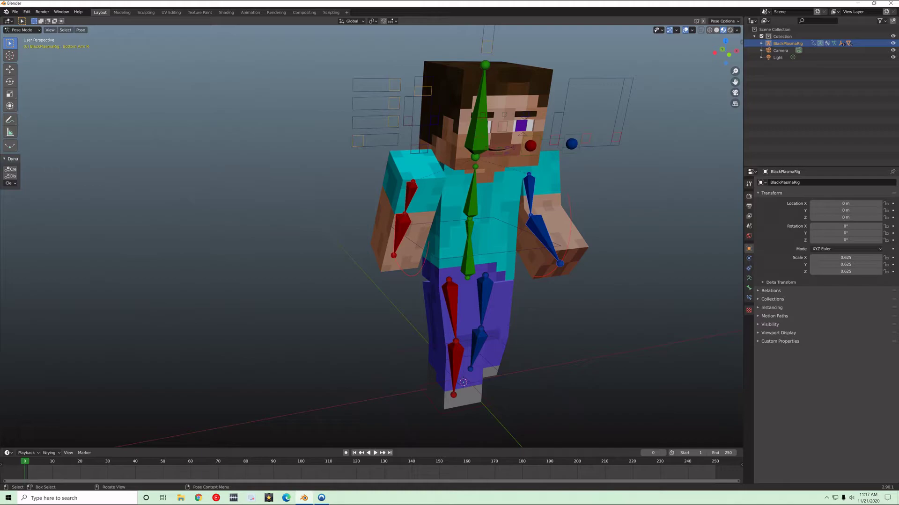
{"action": "key", "text": "i"}
Advance the timeline to frame 10.
{"action": "key", "text": "Right"}
{"action": "key", "text": "Right"}
{"action": "key", "text": "Right"}
{"action": "key", "text": "Right"}
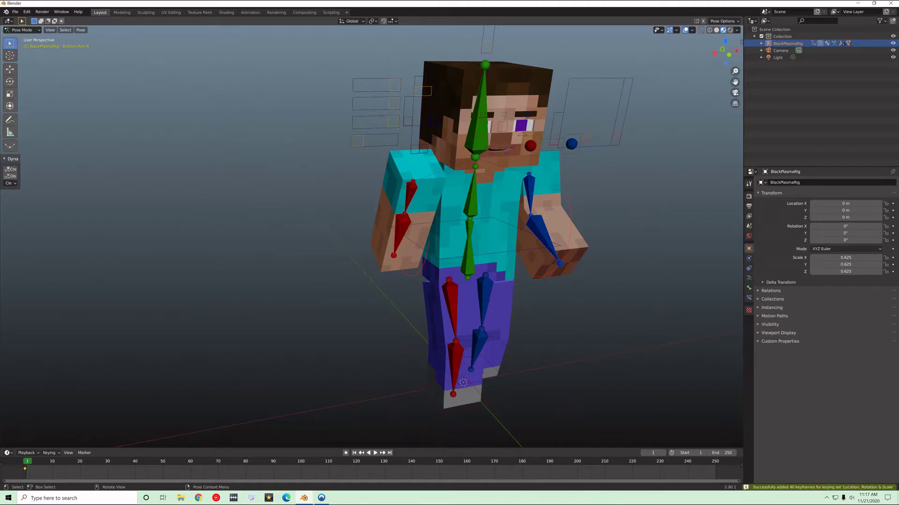
{"action": "key", "text": "Right"}
{"action": "key", "text": "Right"}
{"action": "key", "text": "Right"}
{"action": "key", "text": "Right"}
{"action": "key", "text": "Right"}
{"action": "key", "text": "Right"}
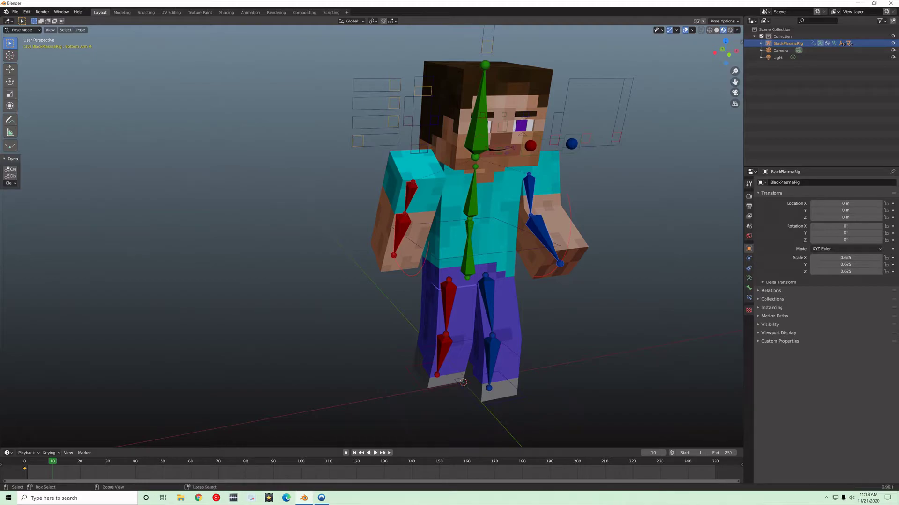
{"action": "key", "text": "ctrl+shift+v"}
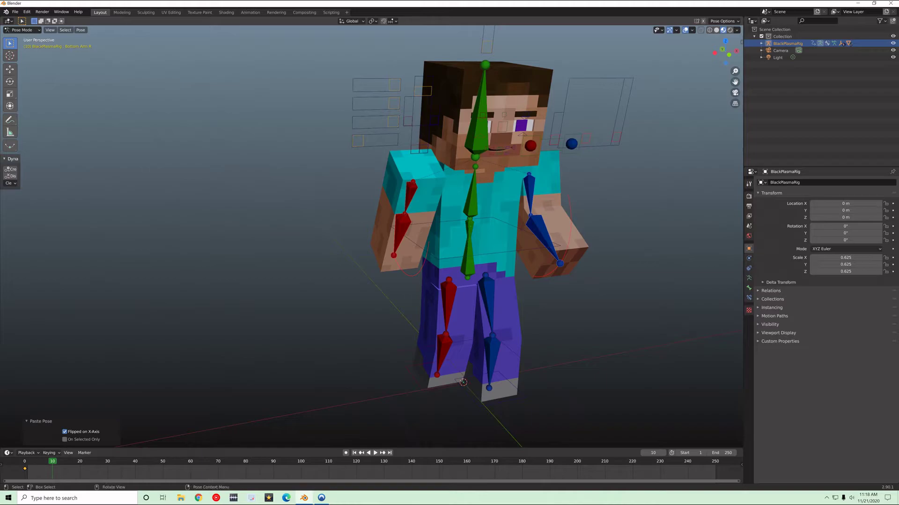
{"action": "key", "text": "alt+a"}
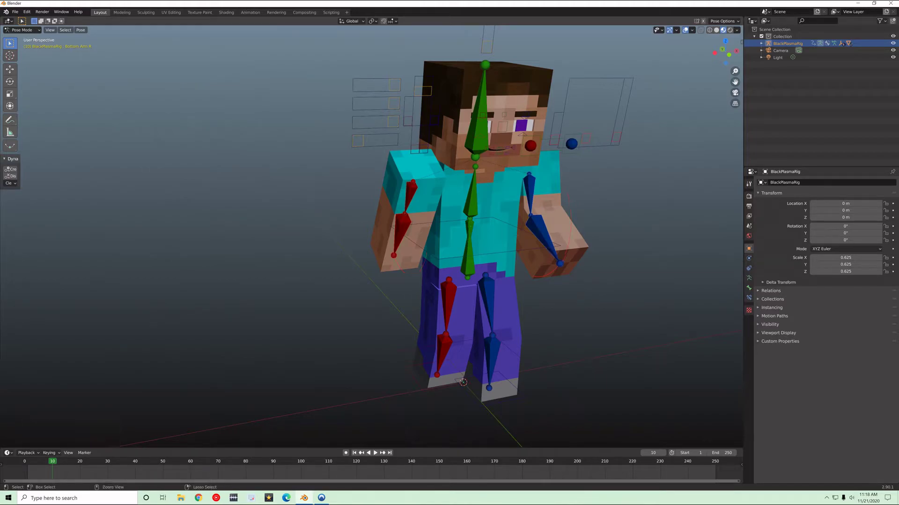
{"action": "key", "text": "ctrl+shift+v"}
Copy the pose of all four arm bones, paste it flipped on the X axis at frame 10, and keyframe Location, Rotation & Scale.
{"action": "left_click", "coordinate": [411, 195]}
{"action": "left_click", "coordinate": [398, 229], "text": "shift"}
{"action": "left_click", "coordinate": [530, 194], "text": "shift"}
{"action": "left_click", "coordinate": [543, 235], "text": "shift"}
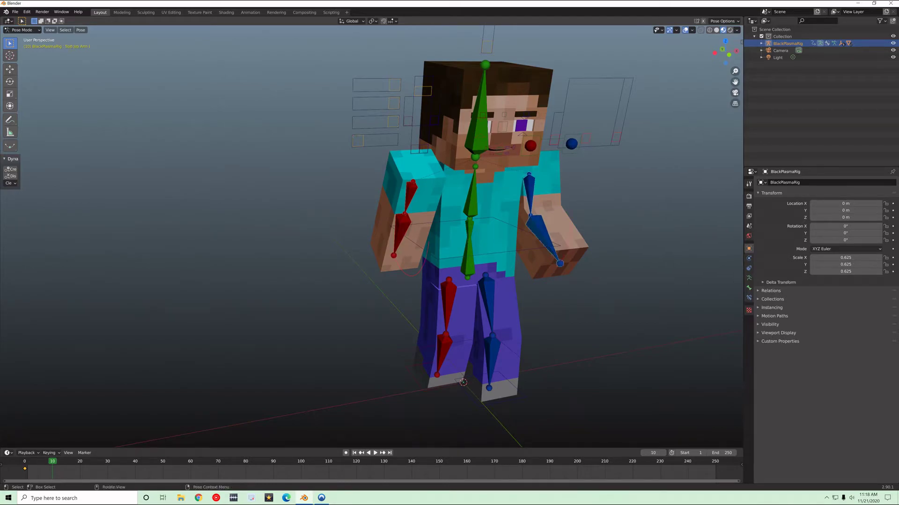
{"action": "key", "text": "ctrl+c"}
{"action": "key", "text": "ctrl+shift+v"}
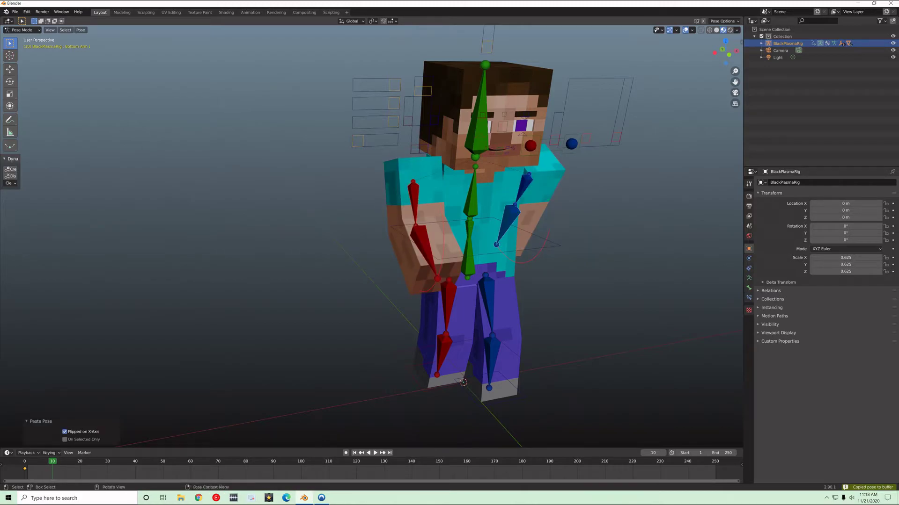
{"action": "key", "text": "i"}
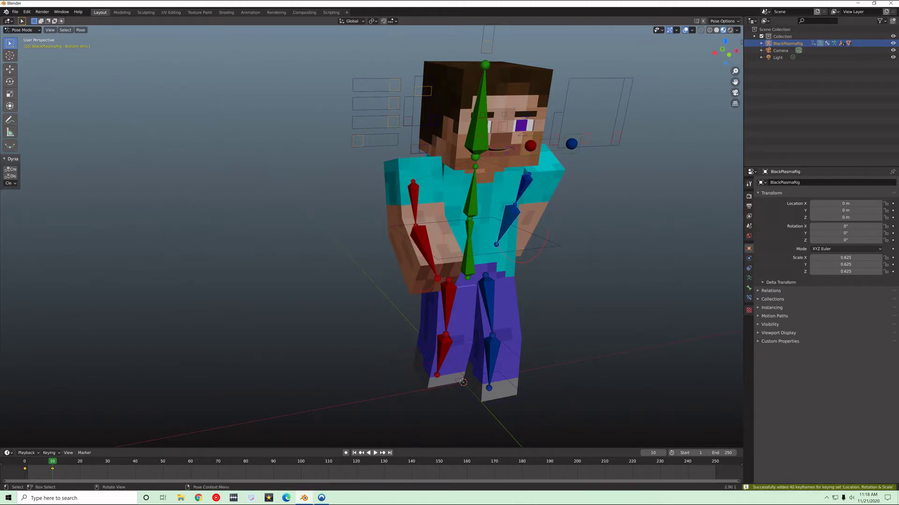
Paste the starting arm pose from frame 0 onto frame 20 and keyframe the arm bones' Location, Rotation & Scale.
{"action": "key", "text": "space"}
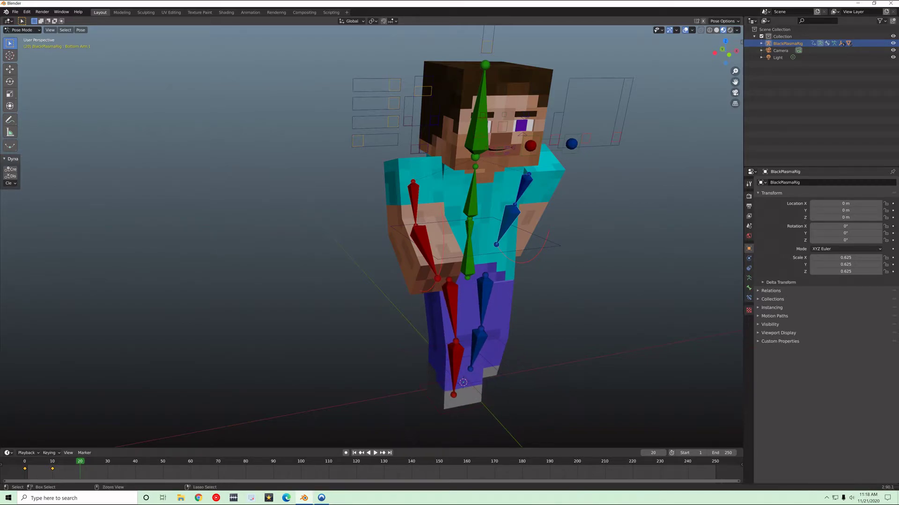
{"action": "key", "text": "ctrl+c"}
{"action": "key", "text": "ctrl+shift+v"}
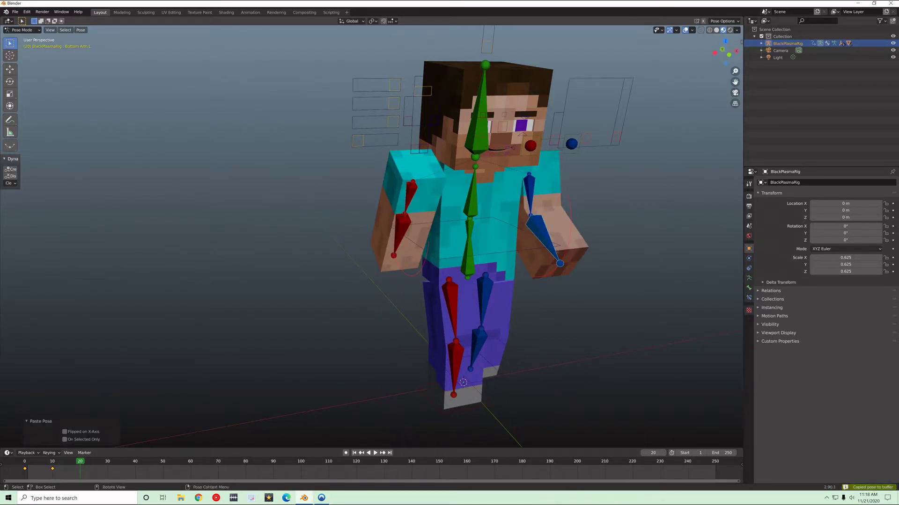
{"action": "key", "text": "i"}
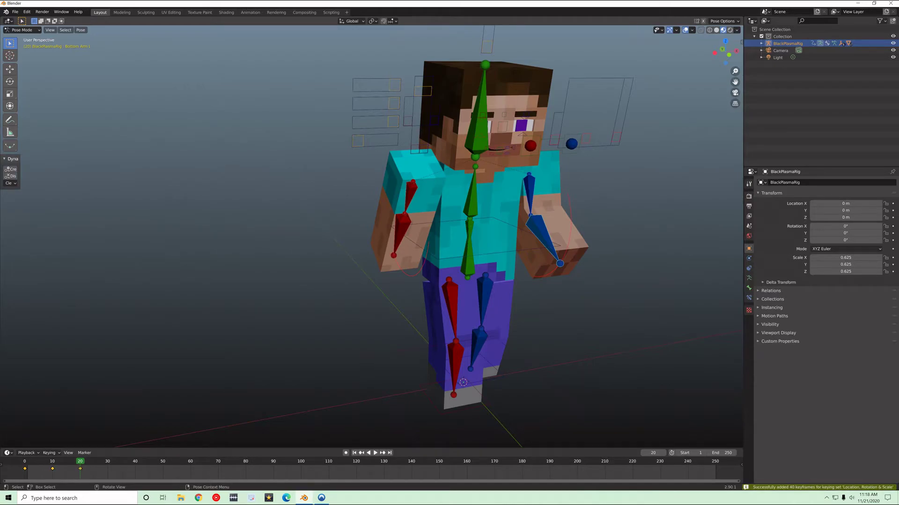
Play the animation to review the arm swing of the walk cycle from the character's left side.
{"action": "middle_click_drag", "start_coordinate": [468, 234], "coordinate": [407, 243]}
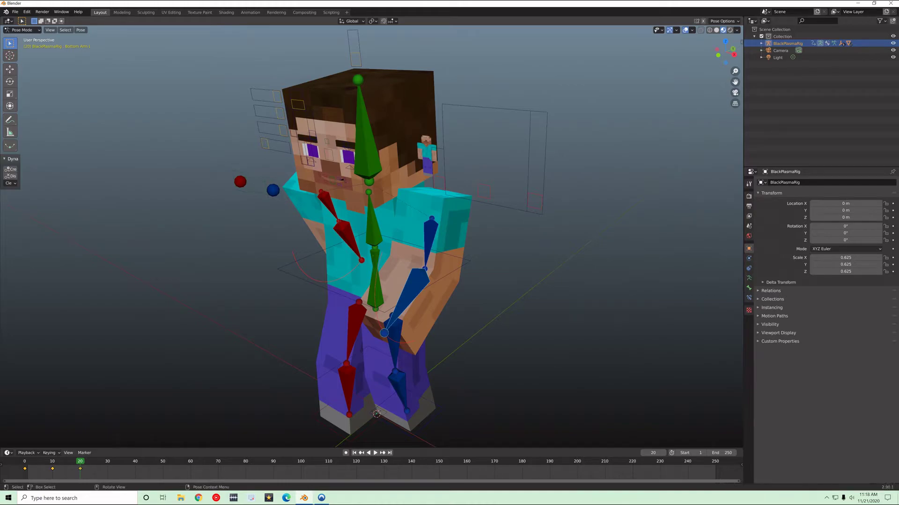
{"action": "key", "text": "space"}
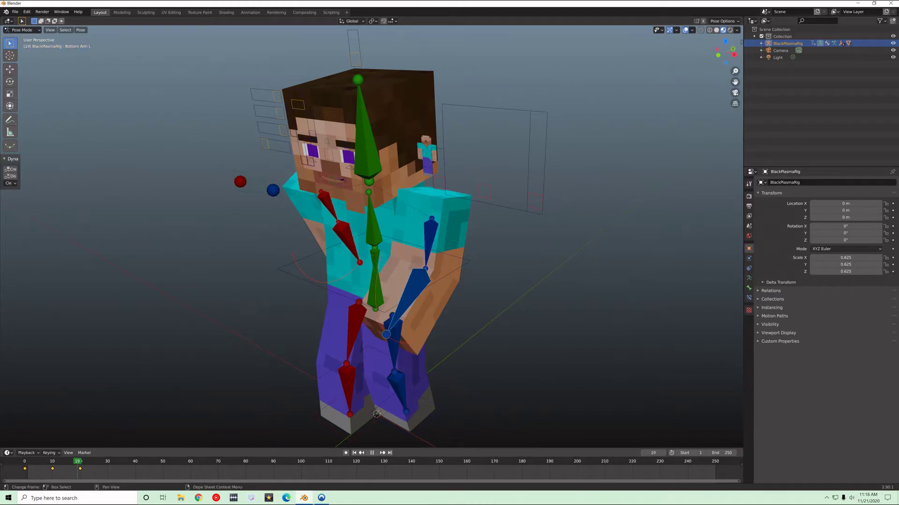
At frame 30, paste the copied arm pose flipped on the X axis and keyframe the arm bones' Location, Rotation & Scale.
{"action": "key", "text": "space"}
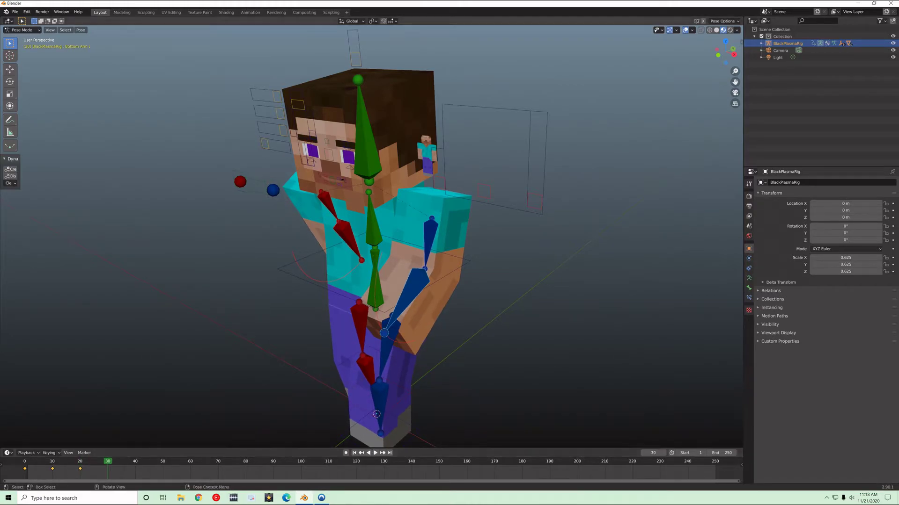
{"action": "key", "text": "ctrl+v"}
{"action": "key", "text": "ctrl+shift+v"}
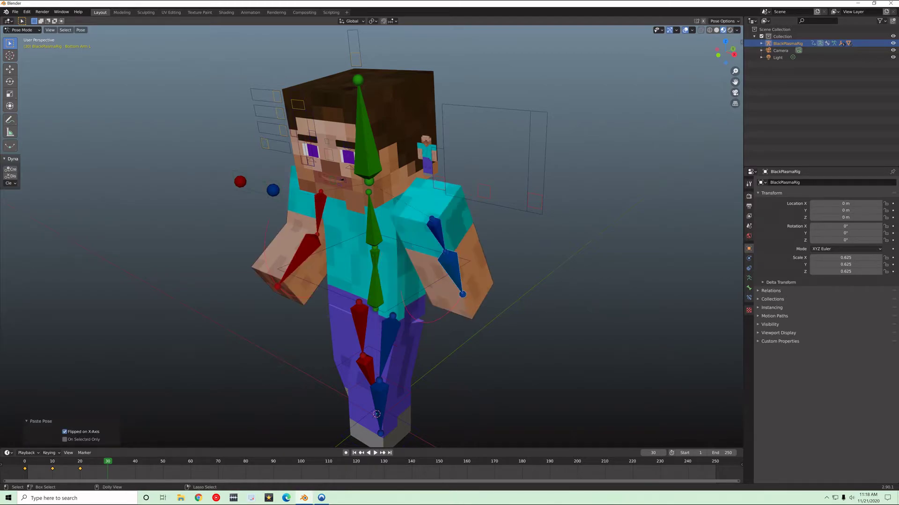
{"action": "key", "text": "i"}
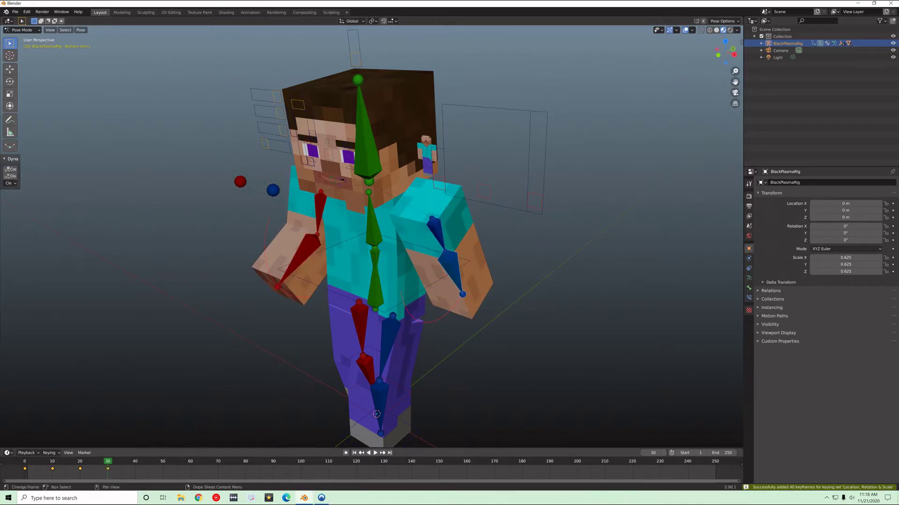
Paste the copied arm pose unflipped at frame 40 and keyframe the arm bones' Location, Rotation & Scale.
{"action": "key", "text": "space"}
{"action": "key", "text": "space"}
{"action": "key", "text": "Left"}
{"action": "key", "text": "ctrl+v"}
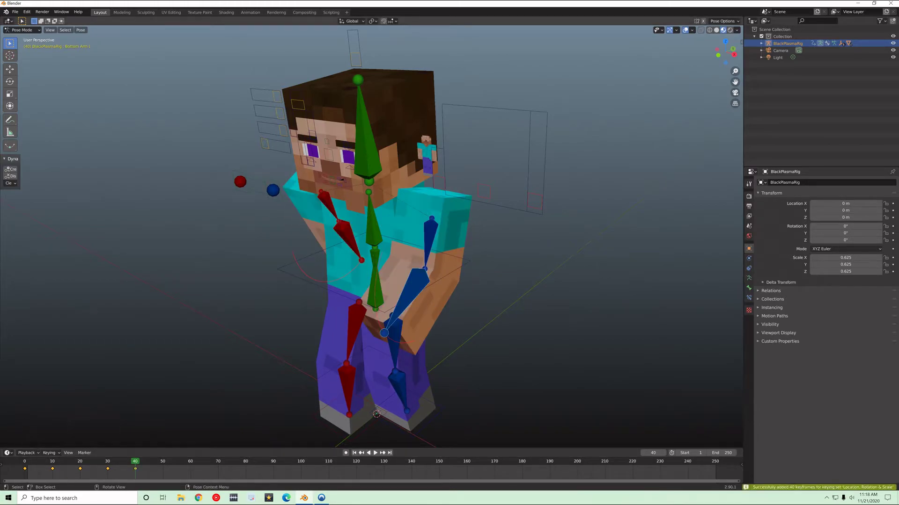
Paste the copied arm pose flipped on the X axis at frame 50 and keyframe the arm bones' Location, Rotation & Scale.
{"action": "key", "text": "space"}
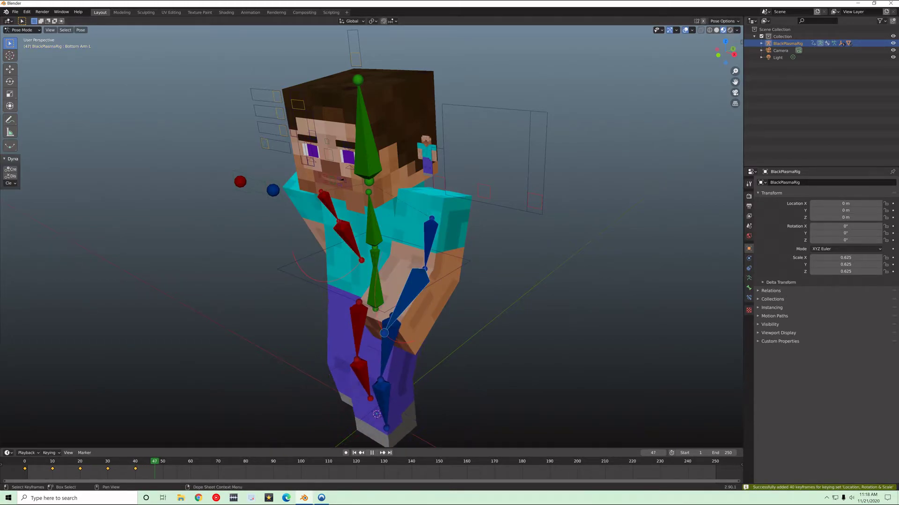
{"action": "key", "text": "ctrl+shift+v"}
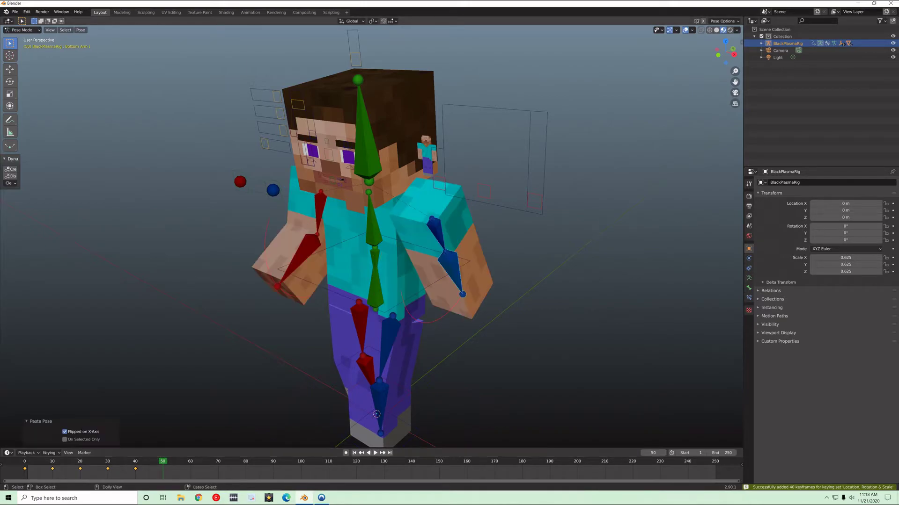
{"action": "key", "text": "i"}
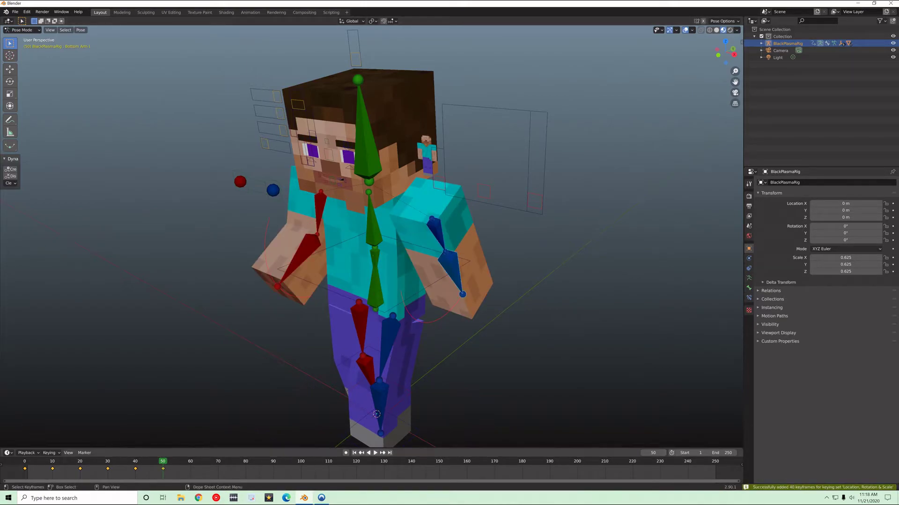
Play the animation from the start to review the extended arm swing, and return to frame 0.
{"action": "key", "text": "shift+Left"}
{"action": "key", "text": "space"}
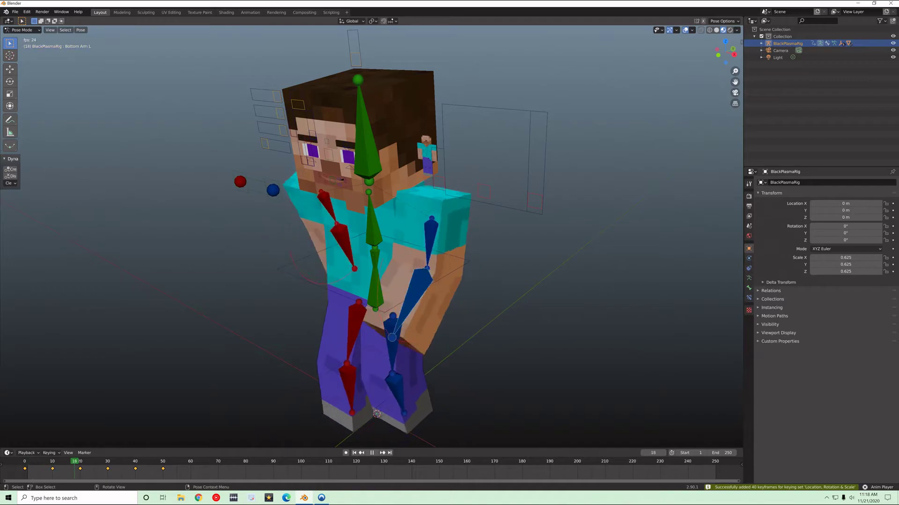
{"action": "key", "text": "space"}
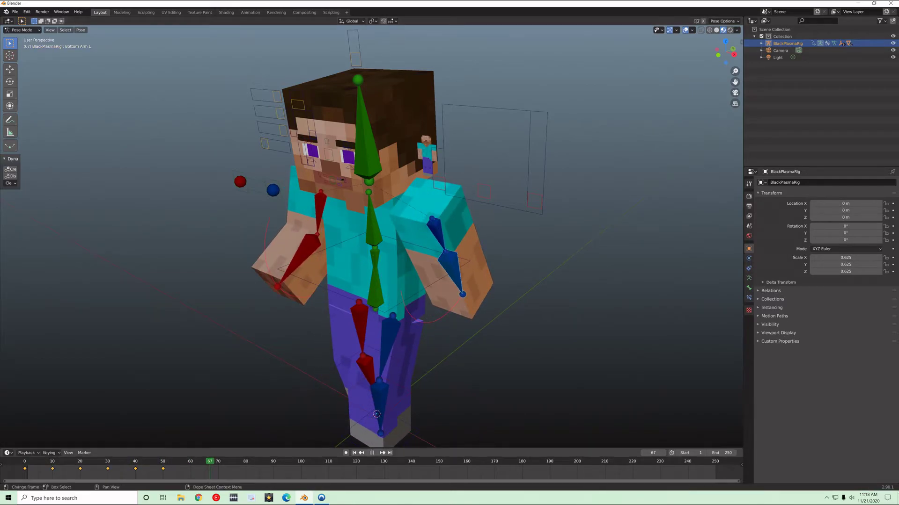
{"action": "left_click_drag", "start_coordinate": [210, 462], "coordinate": [25, 462]}
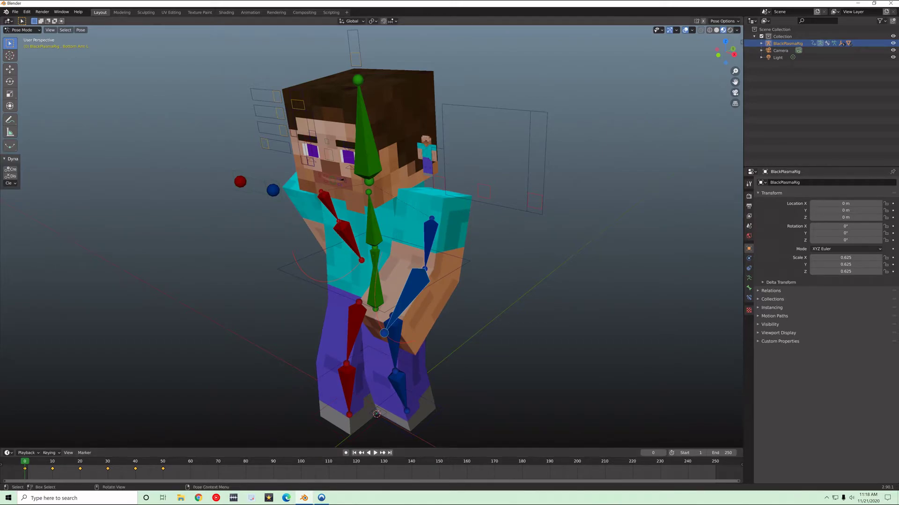
At frame 5, move the left foot's IK control slightly backward along the global Y axis.
{"action": "left_click_drag", "start_coordinate": [25, 462], "coordinate": [41, 462]}
{"action": "key", "text": "Escape"}
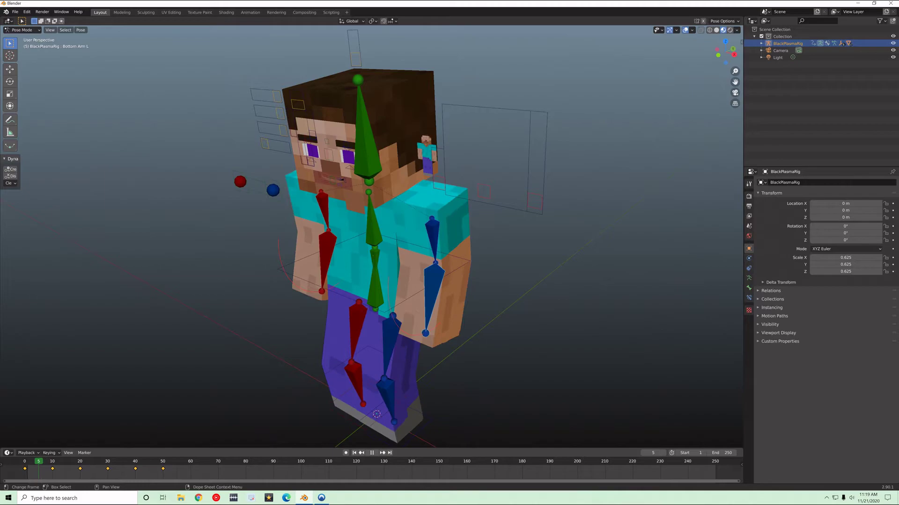
{"action": "scroll", "coordinate": [372, 236], "scroll_direction": "down", "scroll_amount": 2}
{"action": "scroll", "coordinate": [372, 236], "scroll_direction": "up", "scroll_amount": 2}
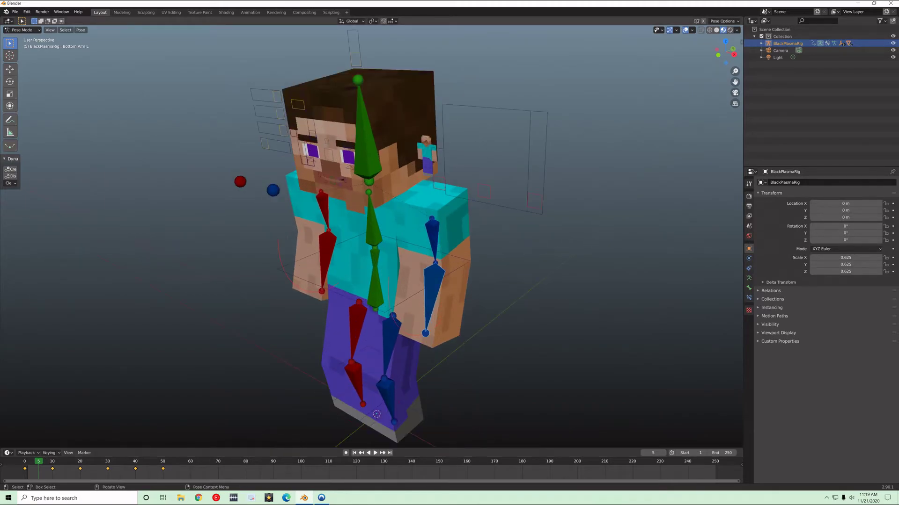
{"action": "left_click", "coordinate": [420, 430]}
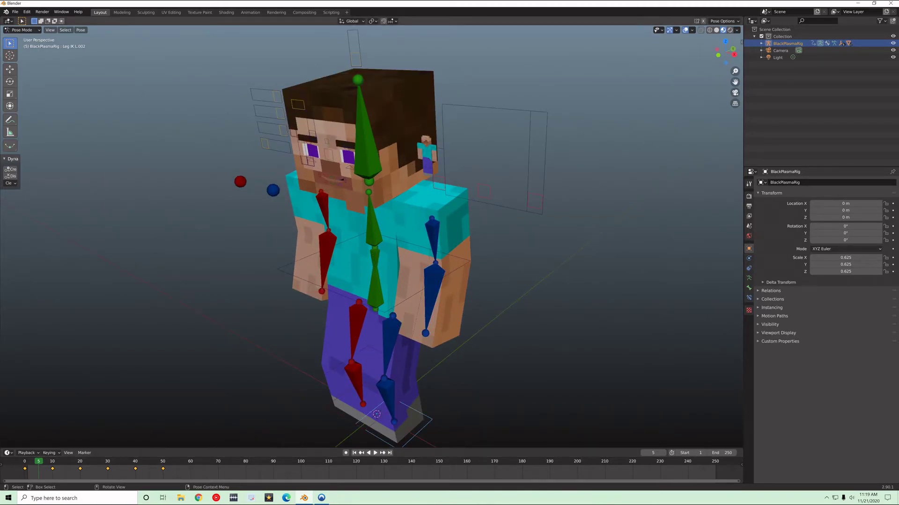
{"action": "key", "text": "g"}
{"action": "key", "text": "y"}
{"action": "key", "text": "Return"}
Move the right foot's IK control about -0.0093 m along global Y and keyframe its Location, Rotation & Scale at frame 5.
{"action": "left_click", "coordinate": [346, 418]}
{"action": "key", "text": "g"}
{"action": "key", "text": "y"}
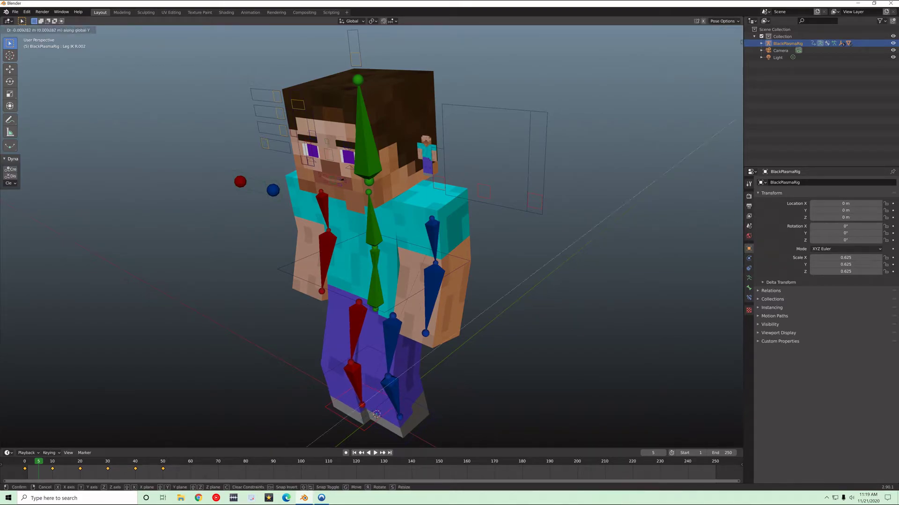
{"action": "key", "text": "Return"}
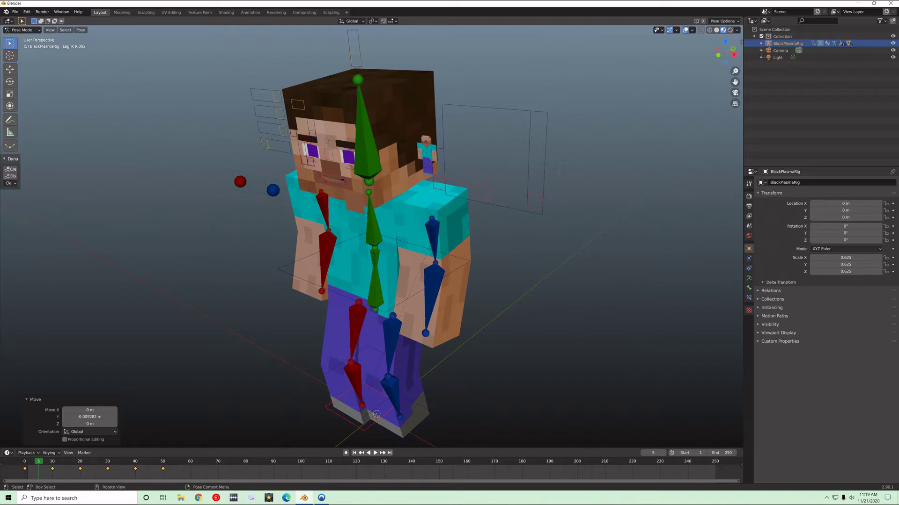
{"action": "key", "text": "i"}
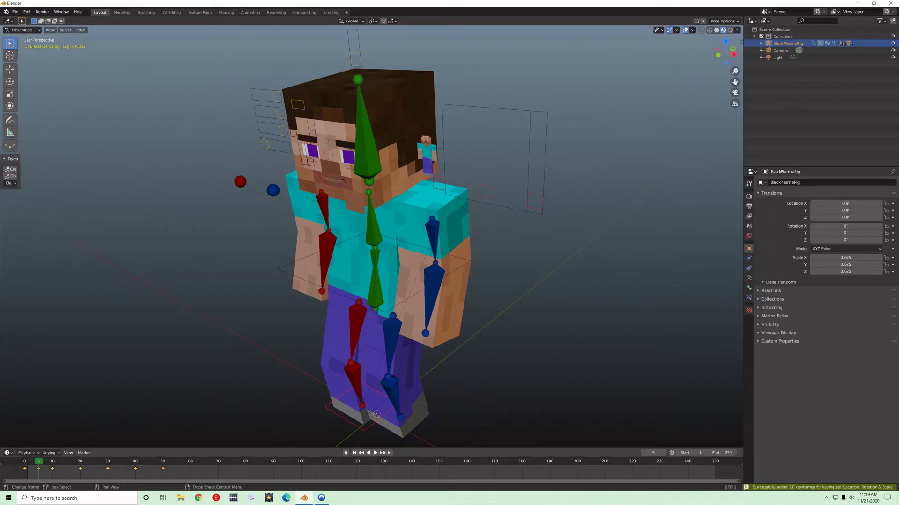
Copy the frame 5 pose of both foot IK controls, paste it flipped on the X axis at frame 15, and keyframe Location, Rotation & Scale.
{"action": "left_click", "coordinate": [421, 430], "text": "shift"}
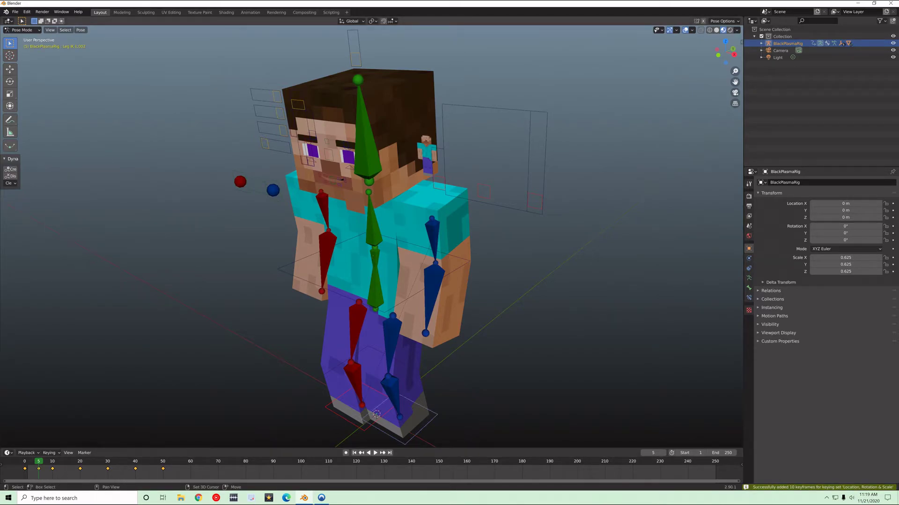
{"action": "key", "text": "ctrl+c"}
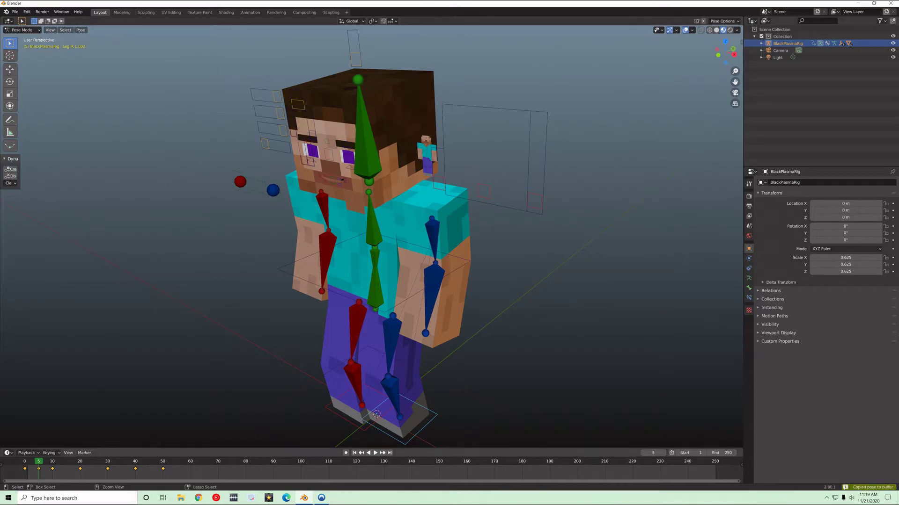
{"action": "key", "text": "space"}
{"action": "key", "text": "space"}
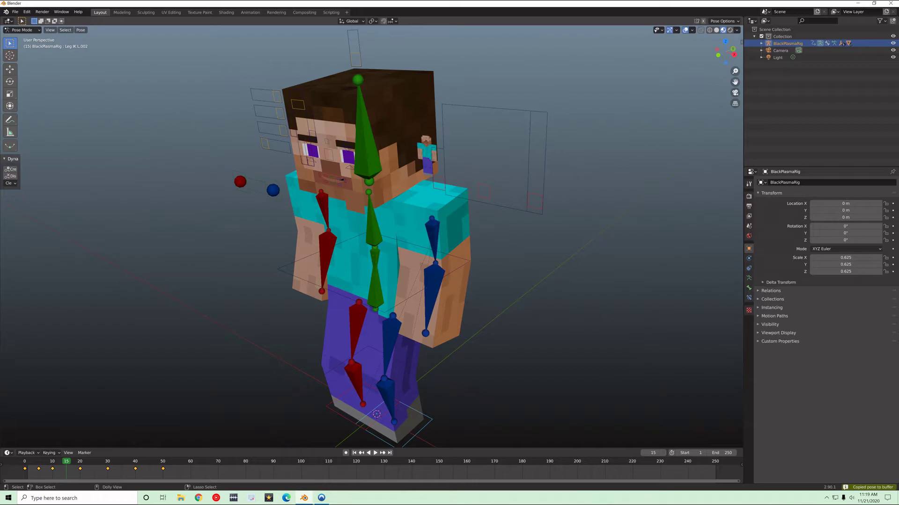
{"action": "key", "text": "ctrl+shift+v"}
{"action": "key", "text": "i"}
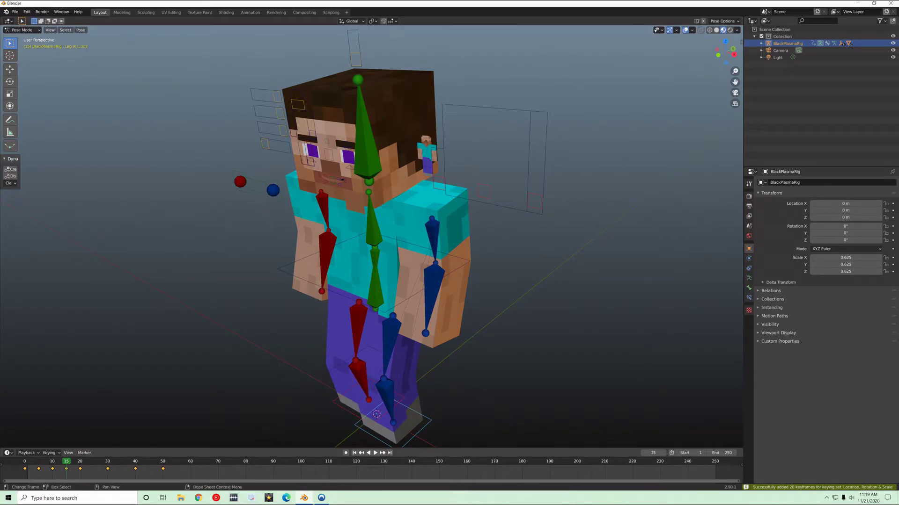
Paste the copied foot pose unflipped at frame 25 and keyframe both foot controls' Location, Rotation & Scale.
{"action": "key", "text": "space"}
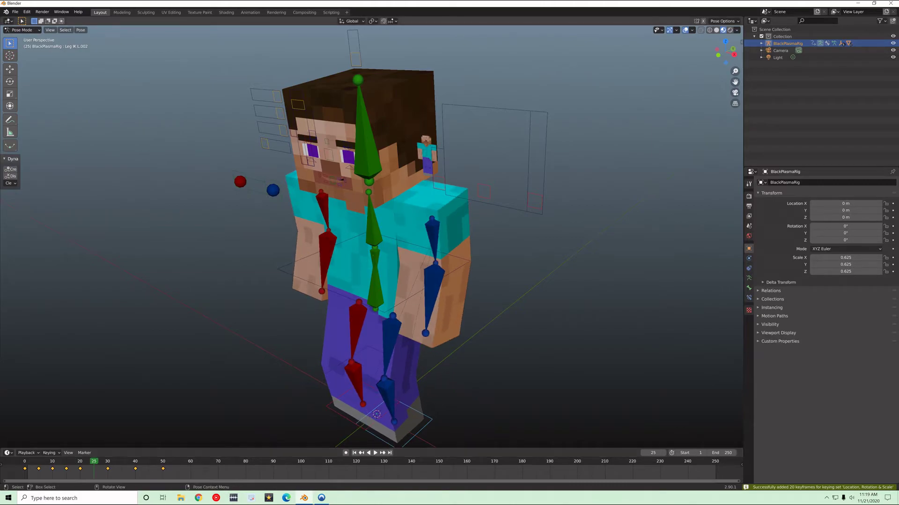
{"action": "key", "text": "ctrl+v"}
{"action": "key", "text": "i"}
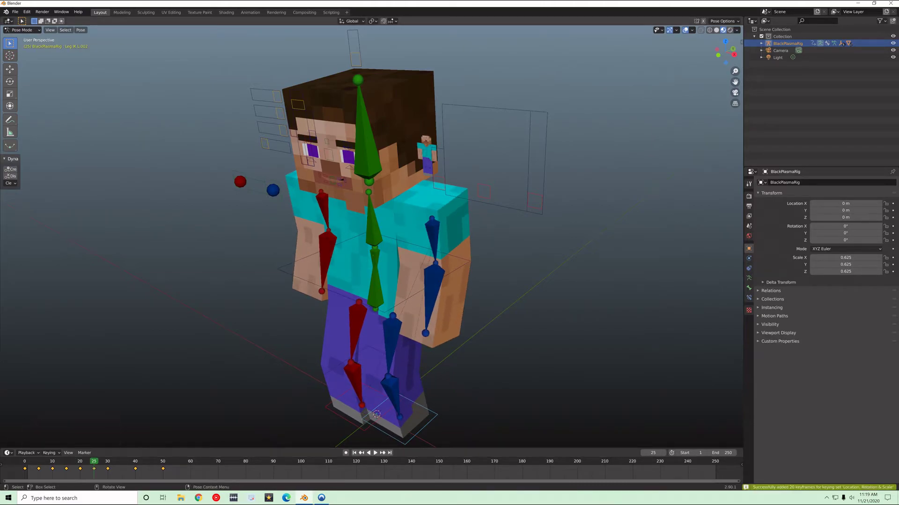
Paste the copied foot pose flipped on the X axis at frame 35 and keyframe both foot controls.
{"action": "key", "text": "space"}
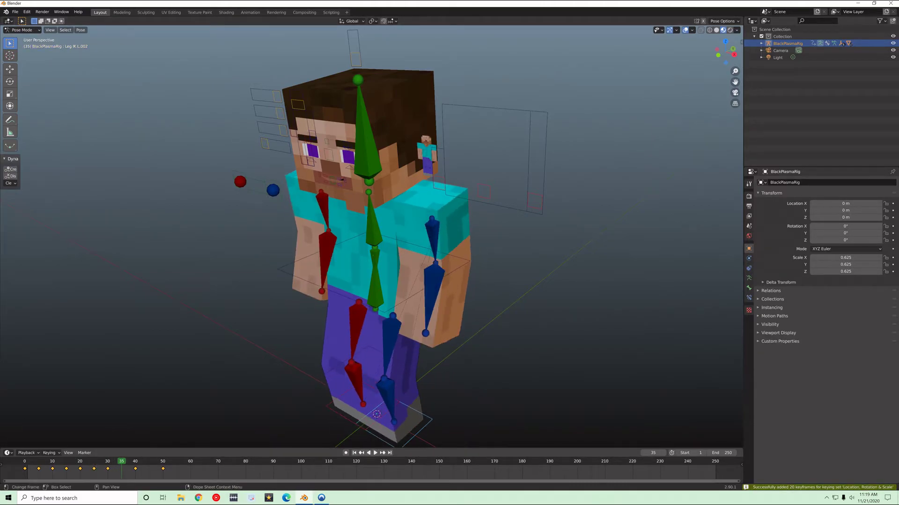
{"action": "key", "text": "ctrl+shift+v"}
{"action": "key", "text": "i"}
Paste the copied foot pose at frame 45 and keyframe both foot controls' Location, Rotation & Scale.
{"action": "left_click_drag", "start_coordinate": [122, 462], "coordinate": [148, 461]}
{"action": "key", "text": "ctrl+shift+v"}
{"action": "key", "text": "i"}
Play the animation from frame 0 to review the walk cycle with the in-between foot poses.
{"action": "left_click_drag", "start_coordinate": [149, 461], "coordinate": [25, 462]}
{"action": "key", "text": "space"}
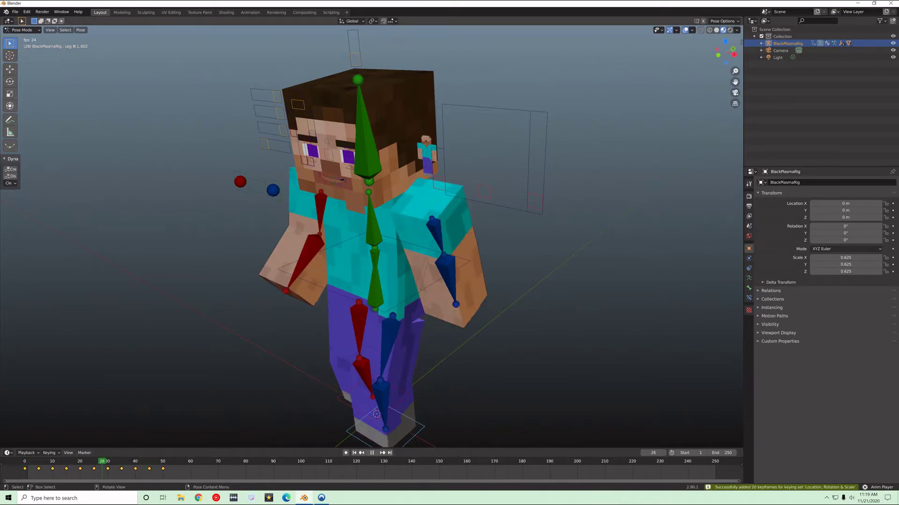
{"action": "key", "text": "space"}
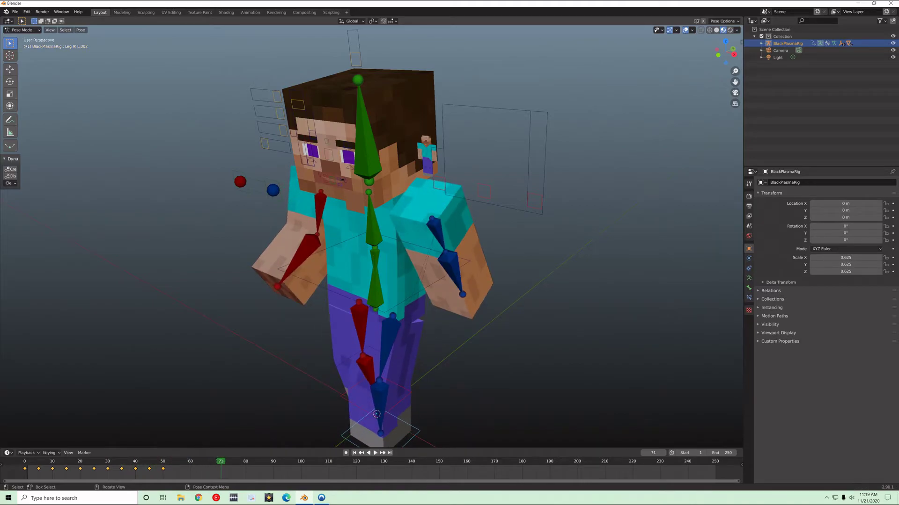
Return to frame 0 and keyframe the Torso bone's Location, Rotation & Scale.
{"action": "left_click_drag", "start_coordinate": [219, 462], "coordinate": [25, 462]}
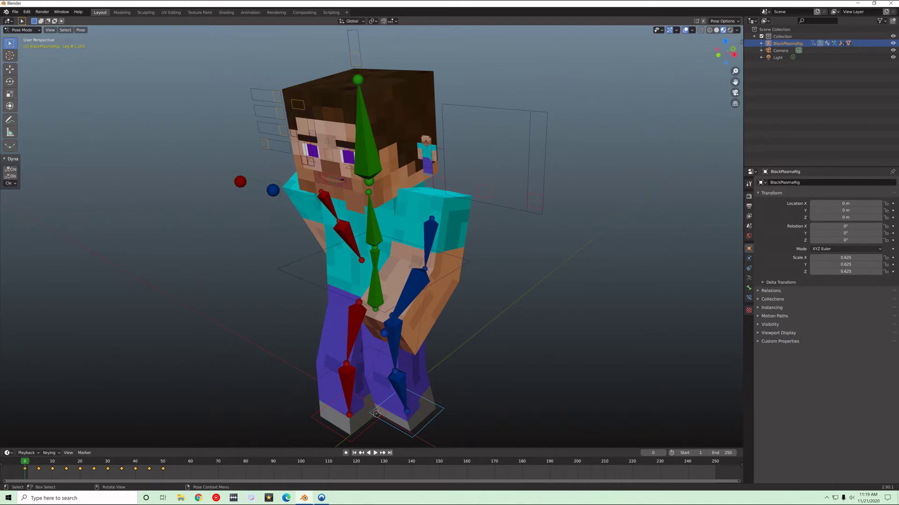
{"action": "left_click", "coordinate": [373, 229]}
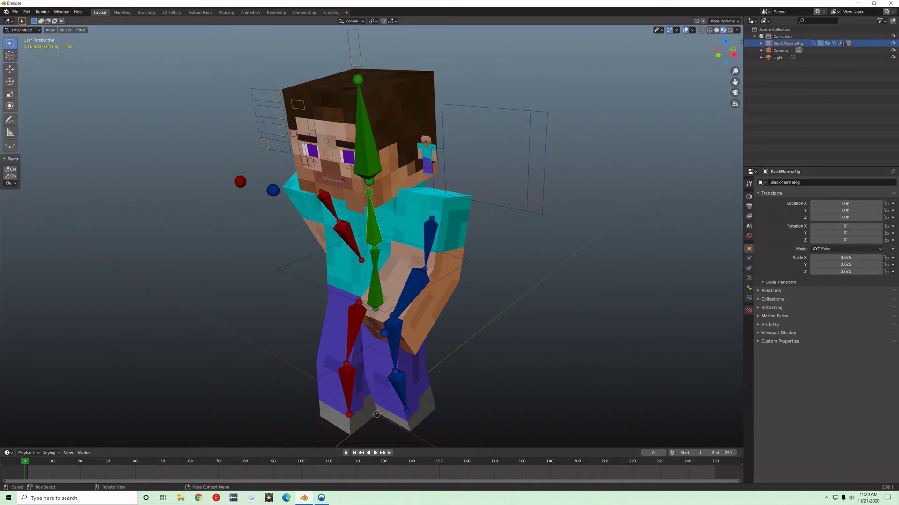
{"action": "key", "text": "i"}
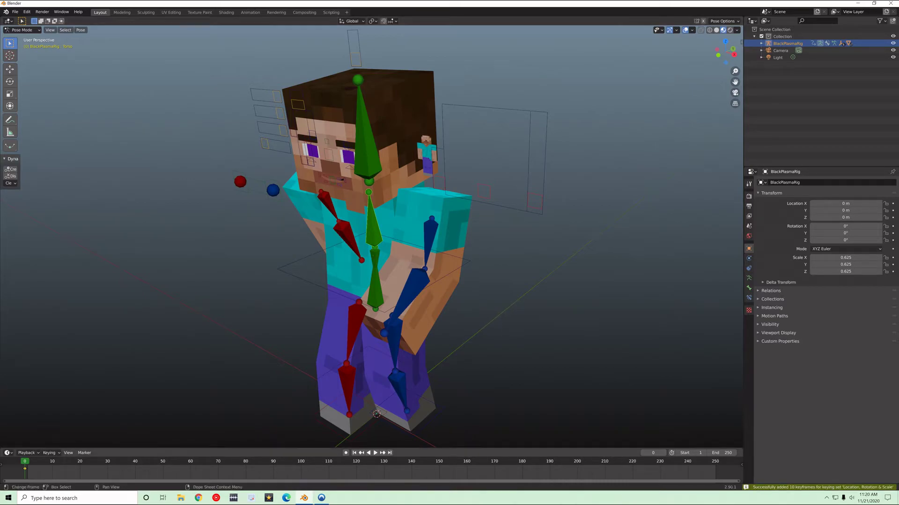
At frame 6, rotate the Torso bone about -6.71° around the global X axis and keyframe its Location, Rotation & Scale.
{"action": "key", "text": "space"}
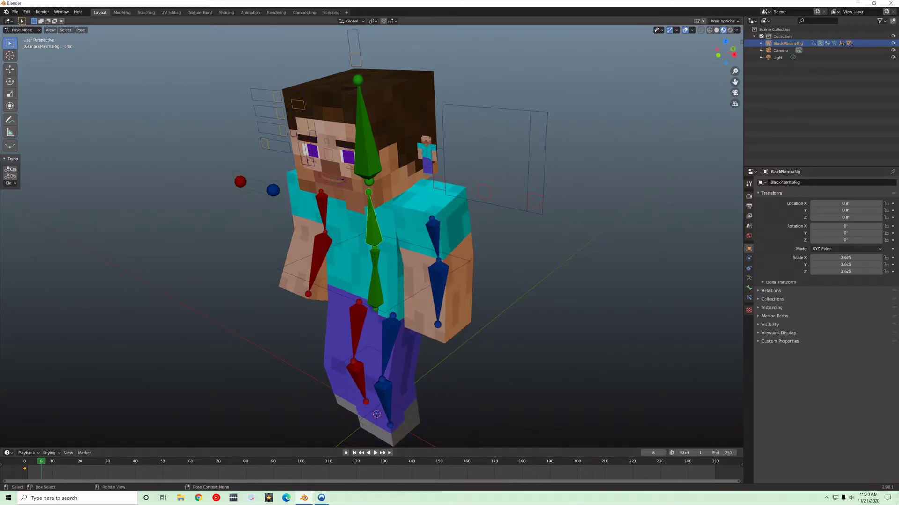
{"action": "key", "text": "r"}
{"action": "key", "text": "x"}
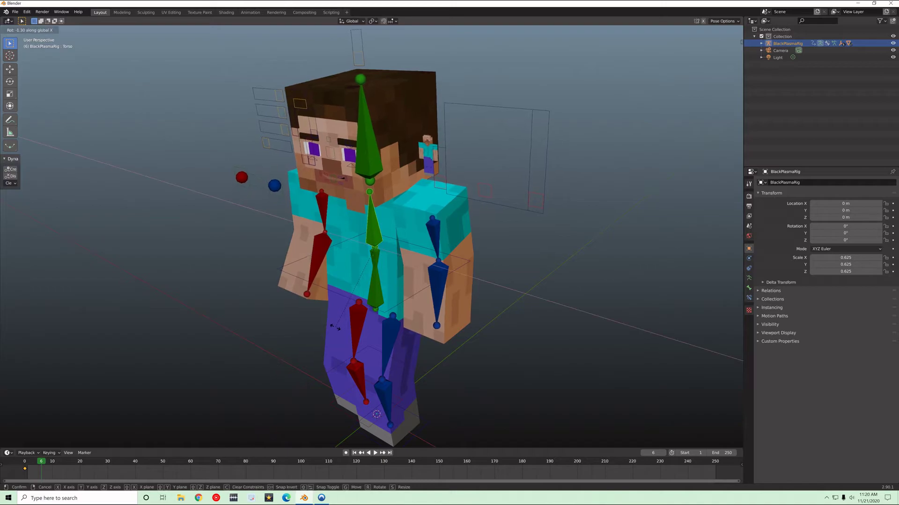
{"action": "left_click", "coordinate": [320, 333]}
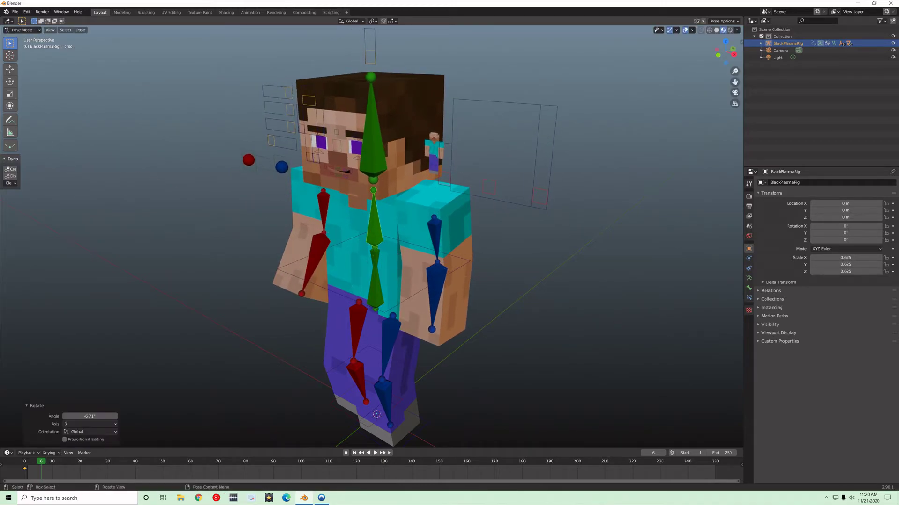
{"action": "key", "text": "i"}
Copy the Torso bone's pose from frame 0, paste it at frame 10, and keyframe its Location, Rotation & Scale.
{"action": "left_click_drag", "start_coordinate": [41, 462], "coordinate": [25, 462]}
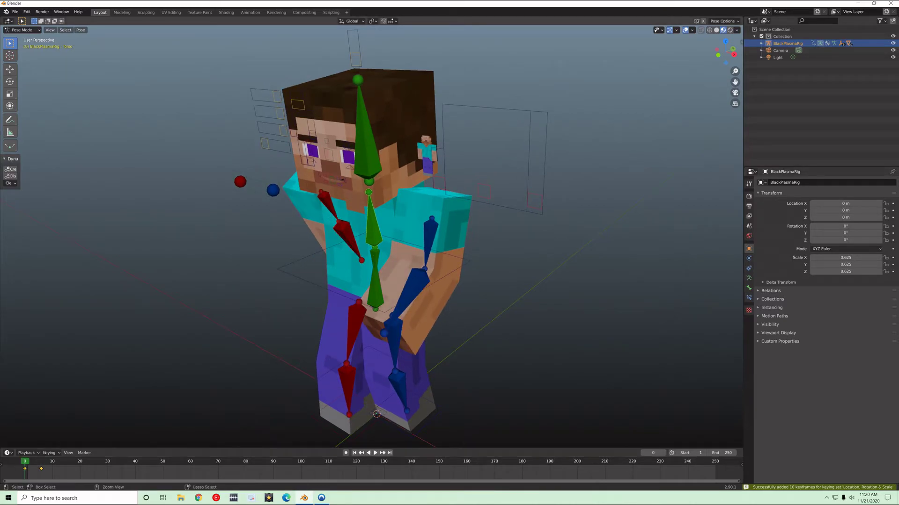
{"action": "key", "text": "ctrl+c"}
{"action": "left_click_drag", "start_coordinate": [25, 462], "coordinate": [52, 462]}
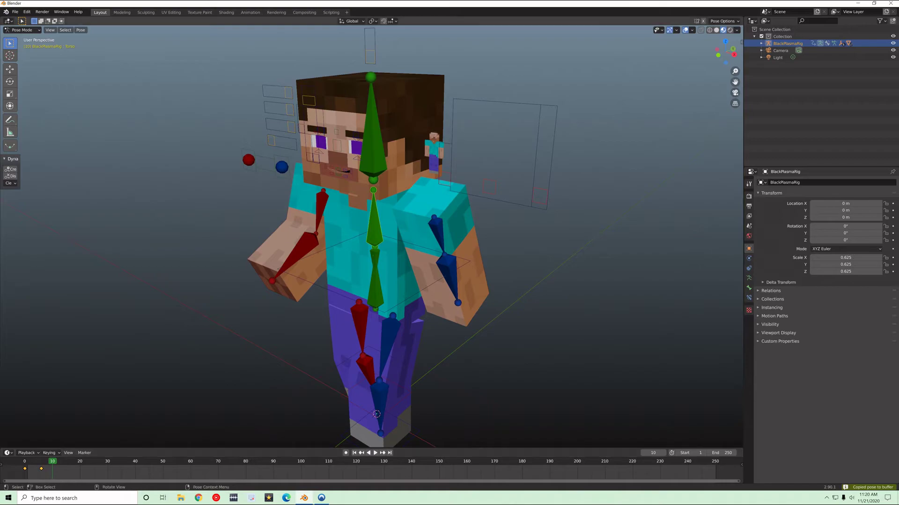
{"action": "key", "text": "ctrl+v"}
{"action": "key", "text": "i"}
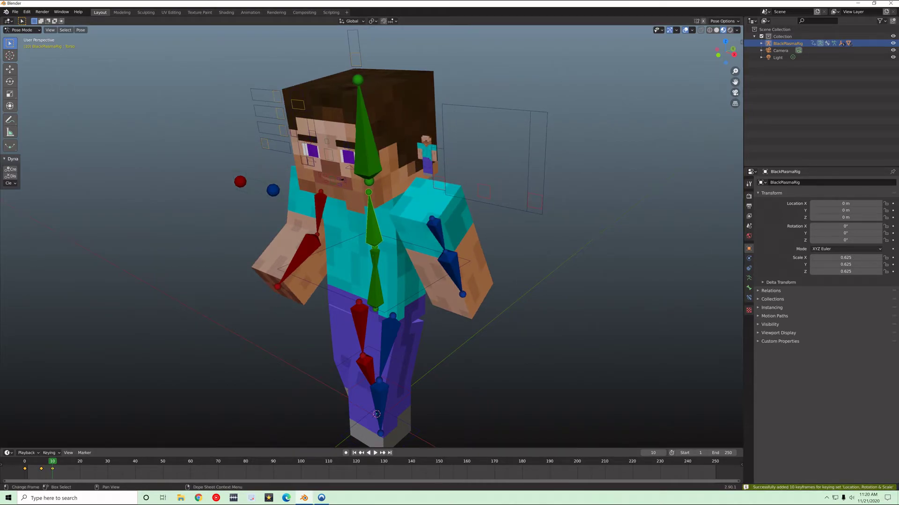
Shift the torso keyframe from frame 6 to frame 5 and advance the timeline to frame 15.
{"action": "left_click_drag", "start_coordinate": [41, 469], "coordinate": [39, 469]}
{"action": "key", "text": "space"}
{"action": "key", "text": "space"}
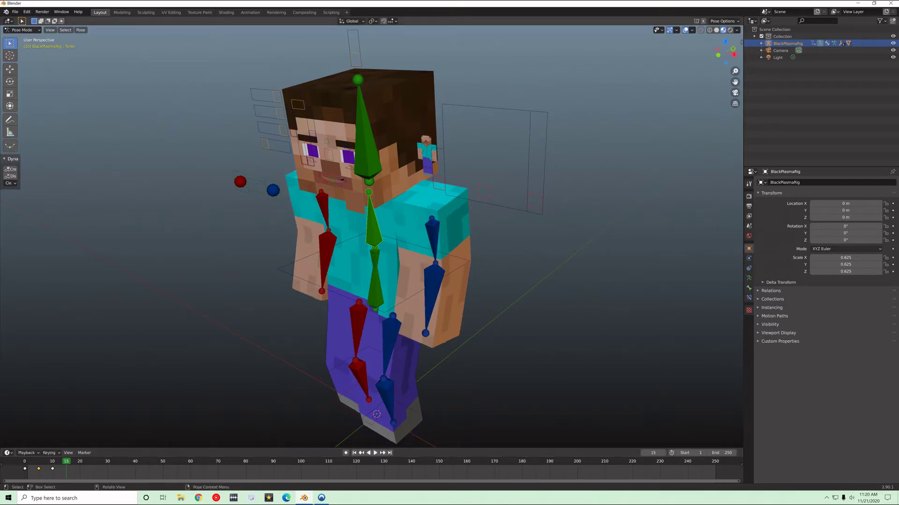
Copy the Torso bone's pose from frame 5, paste it at frame 15, and keyframe its Location, Rotation & Scale.
{"action": "left_click_drag", "start_coordinate": [66, 461], "coordinate": [39, 461]}
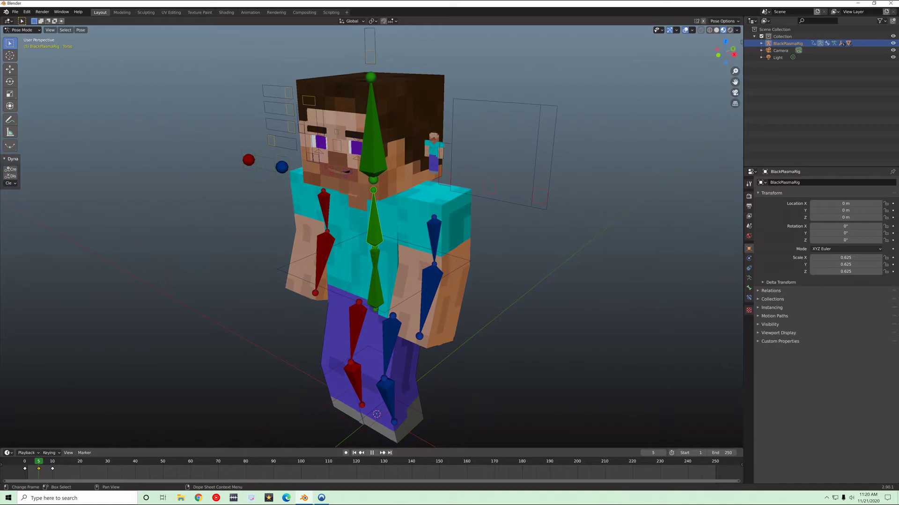
{"action": "key", "text": "ctrl+c"}
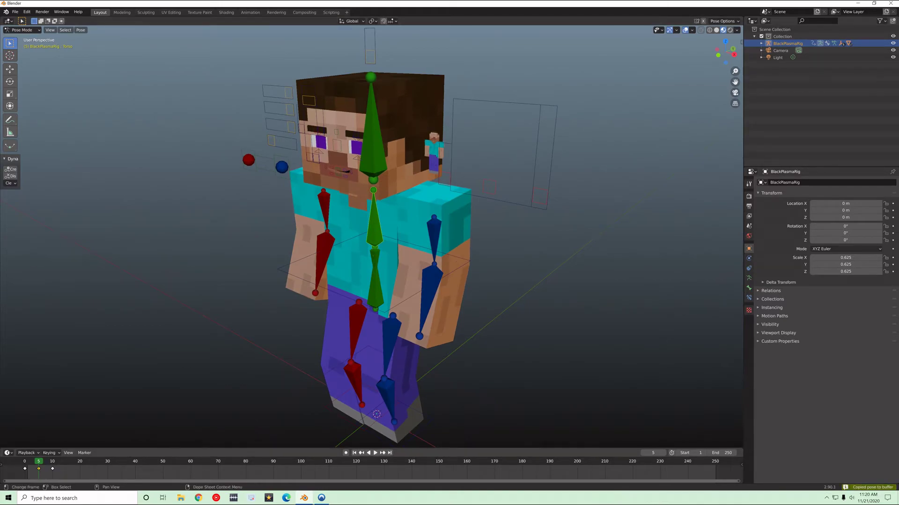
{"action": "key", "text": "space"}
{"action": "key", "text": "space"}
{"action": "key", "text": "ctrl+v"}
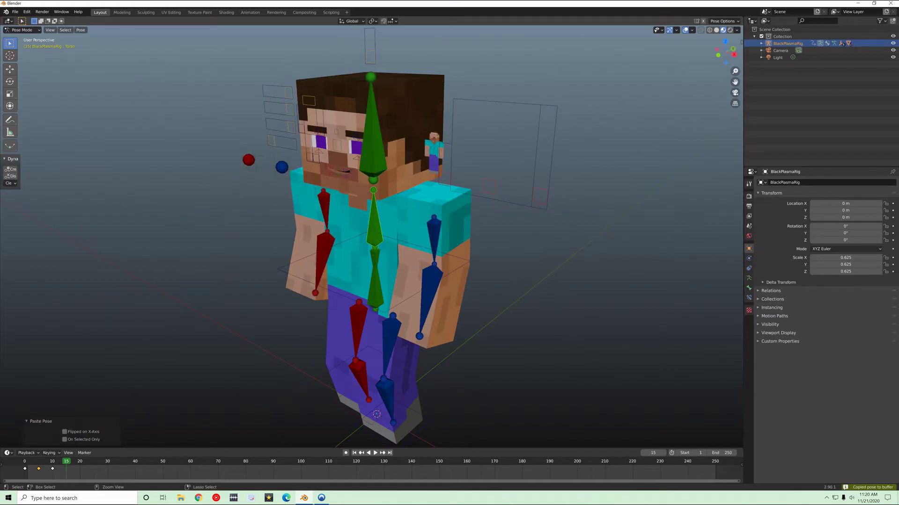
{"action": "key", "text": "i"}
Copy the Torso bone's pose from frame 10, paste it at frame 20, and keyframe its Location, Rotation & Scale.
{"action": "left_click_drag", "start_coordinate": [66, 462], "coordinate": [53, 462]}
{"action": "key", "text": "ctrl+c"}
{"action": "key", "text": "space"}
{"action": "key", "text": "space"}
{"action": "key", "text": "ctrl+v"}
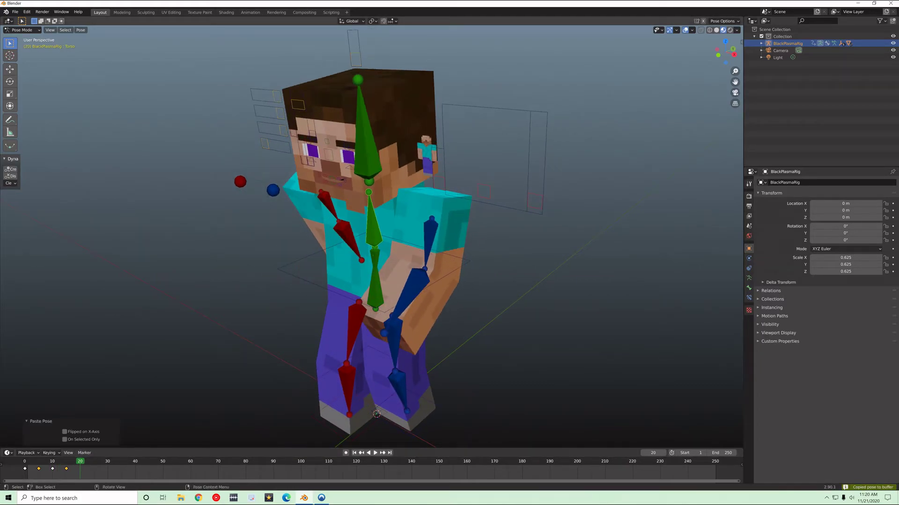
{"action": "key", "text": "i"}
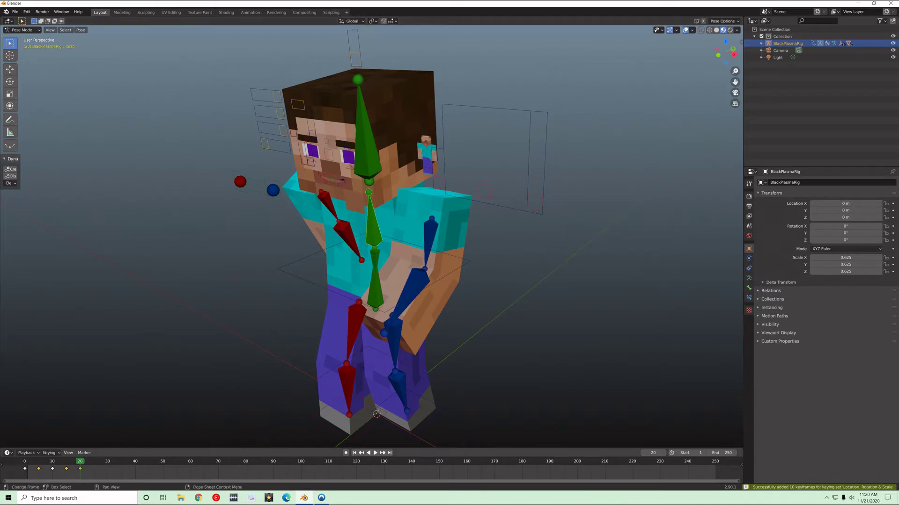
Copy the Torso bone's pose from frame 15, paste it at frame 25, and keyframe its Location, Rotation & Scale.
{"action": "key", "text": "ctrl+shift+space"}
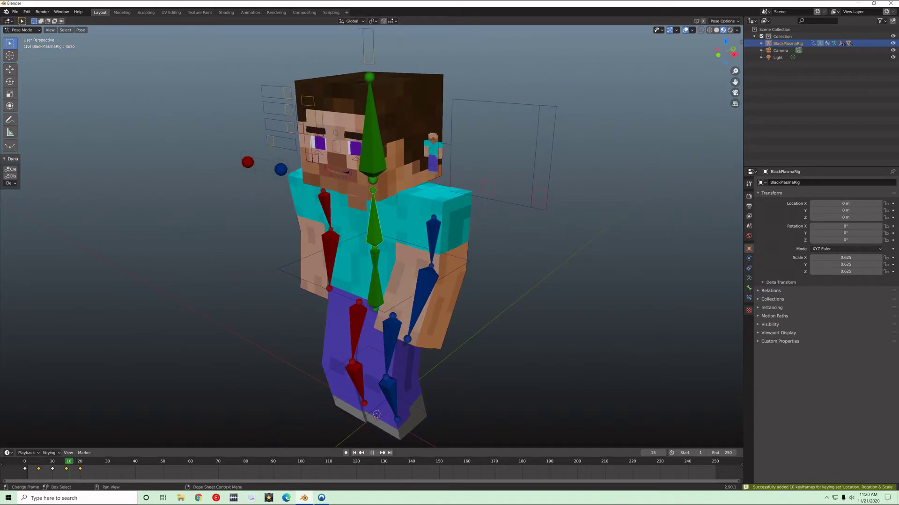
{"action": "left_click_drag", "start_coordinate": [68, 462], "coordinate": [66, 461]}
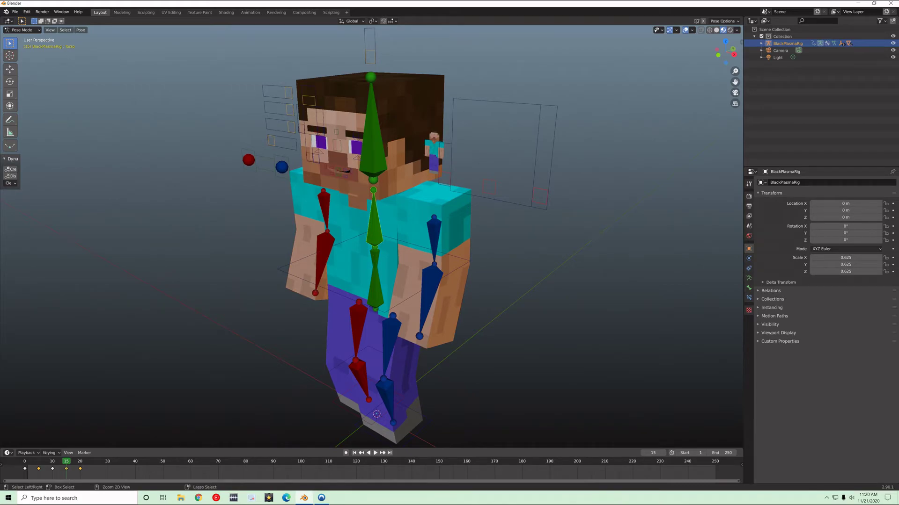
{"action": "key", "text": "ctrl+c"}
{"action": "key", "text": "space"}
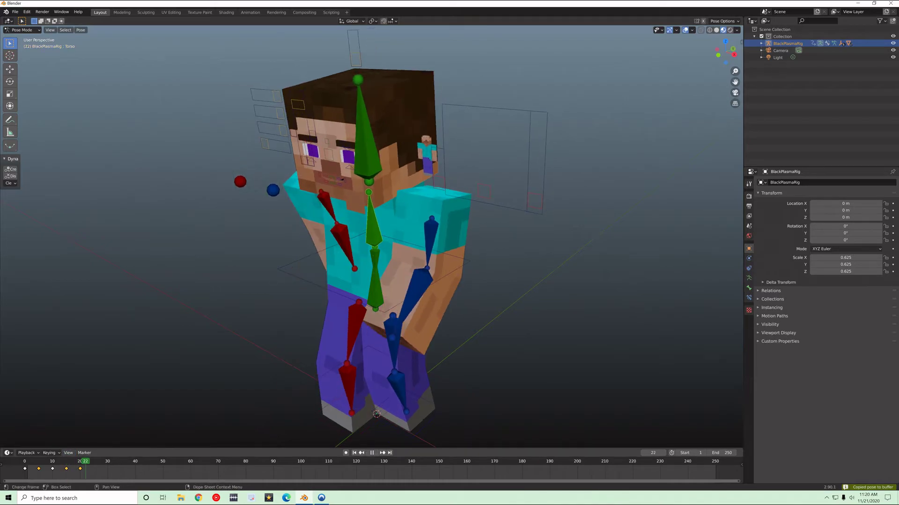
{"action": "key", "text": "space"}
{"action": "key", "text": "ctrl+v"}
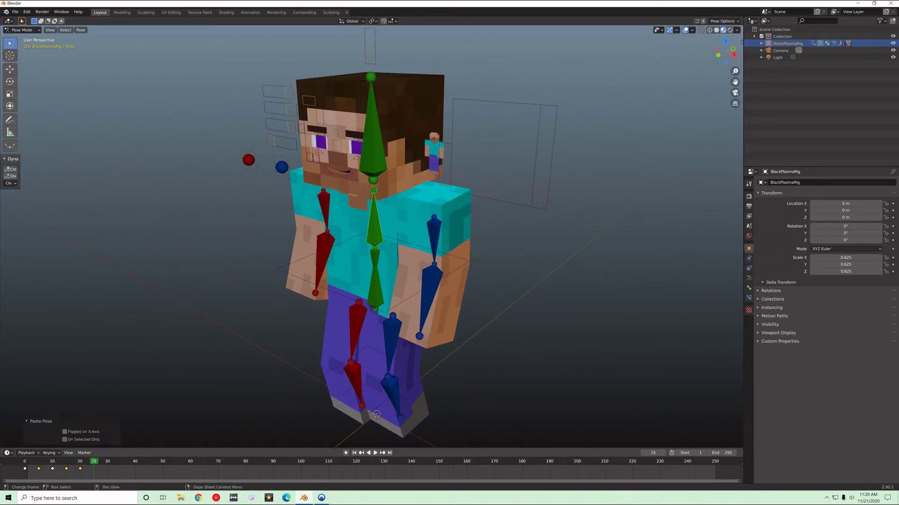
{"action": "key", "text": "i"}
Copy the Torso bone's pose from frame 20, paste it at frame 30, and keyframe its Location, Rotation & Scale.
{"action": "left_click_drag", "start_coordinate": [94, 462], "coordinate": [80, 462]}
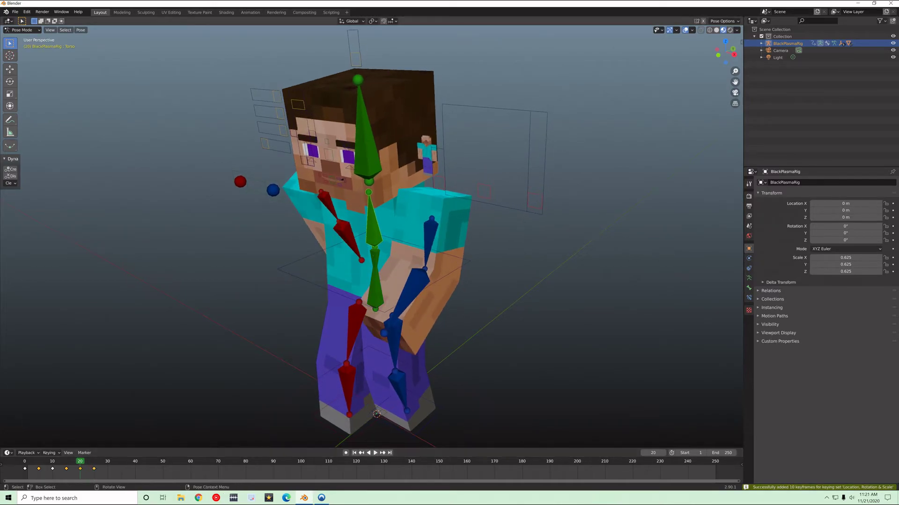
{"action": "key", "text": "ctrl+c"}
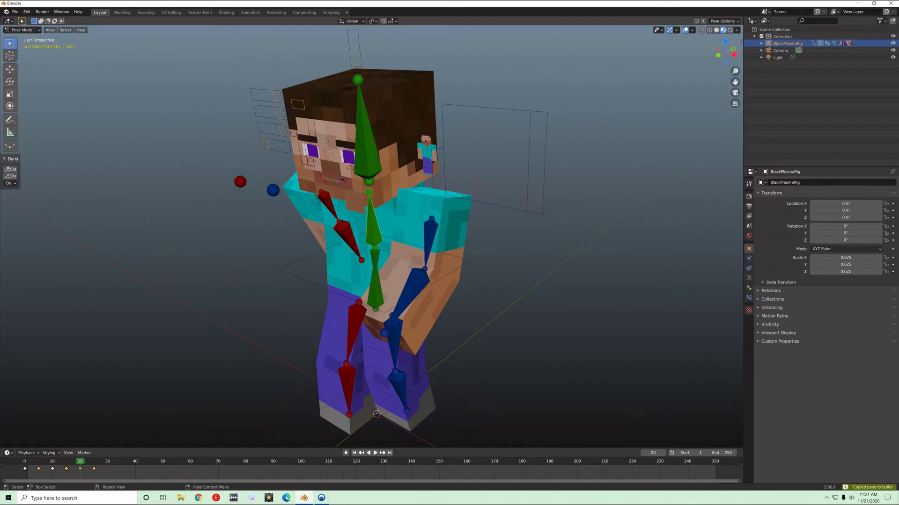
{"action": "left_click_drag", "start_coordinate": [80, 461], "coordinate": [107, 462]}
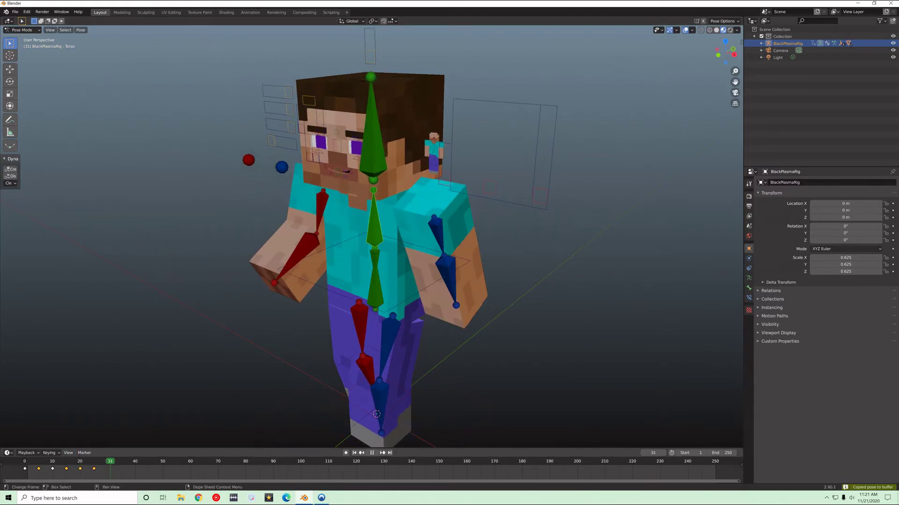
{"action": "key", "text": "ctrl+v"}
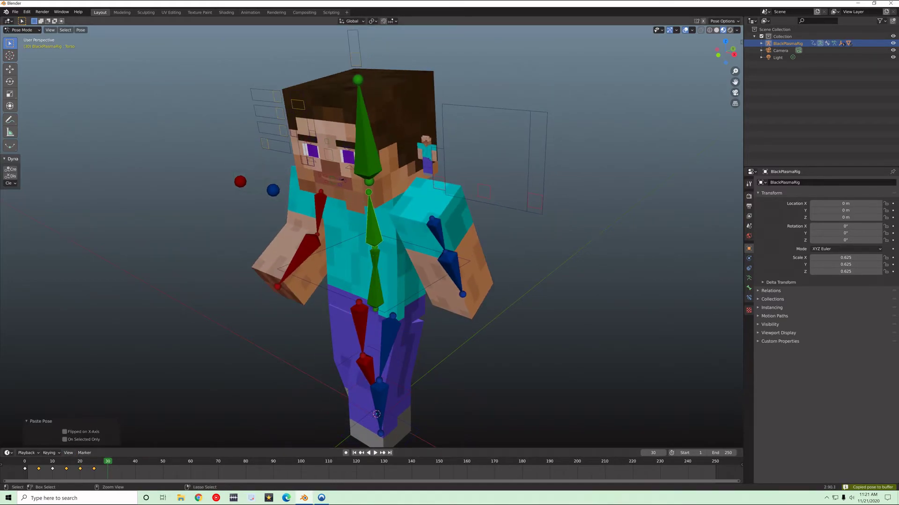
{"action": "key", "text": "i"}
Copy the Torso bone's pose from frame 25, paste it at frame 35, and keyframe its Location, Rotation & Scale.
{"action": "key", "text": "ctrl+shift+space"}
{"action": "left_click_drag", "start_coordinate": [96, 461], "coordinate": [95, 461]}
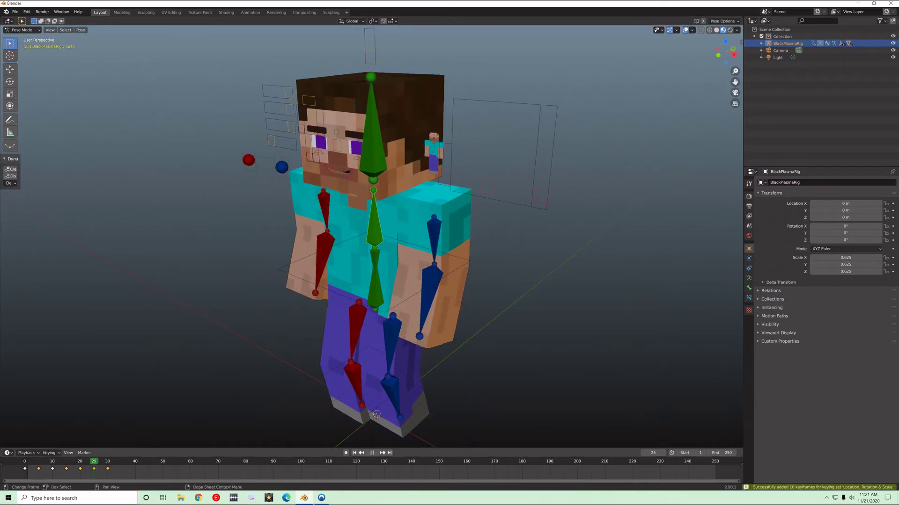
{"action": "key", "text": "ctrl+c"}
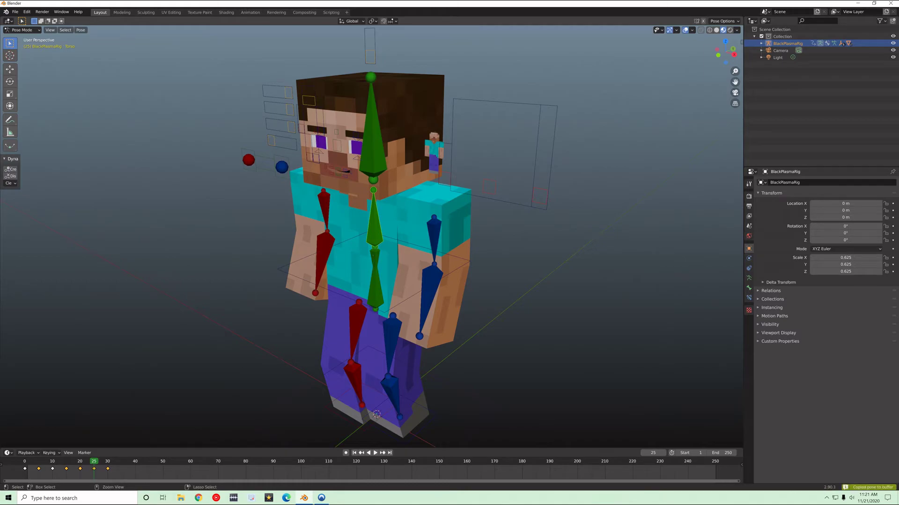
{"action": "key", "text": "space"}
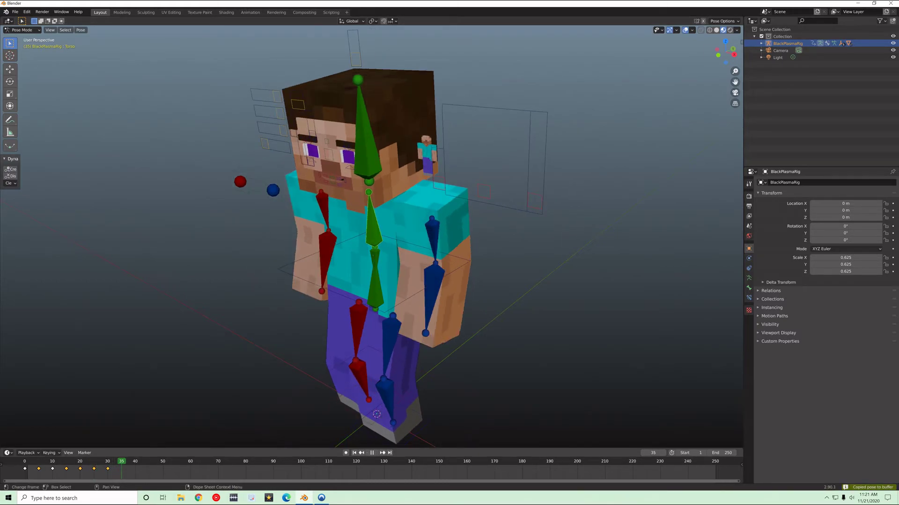
{"action": "key", "text": "ctrl+v"}
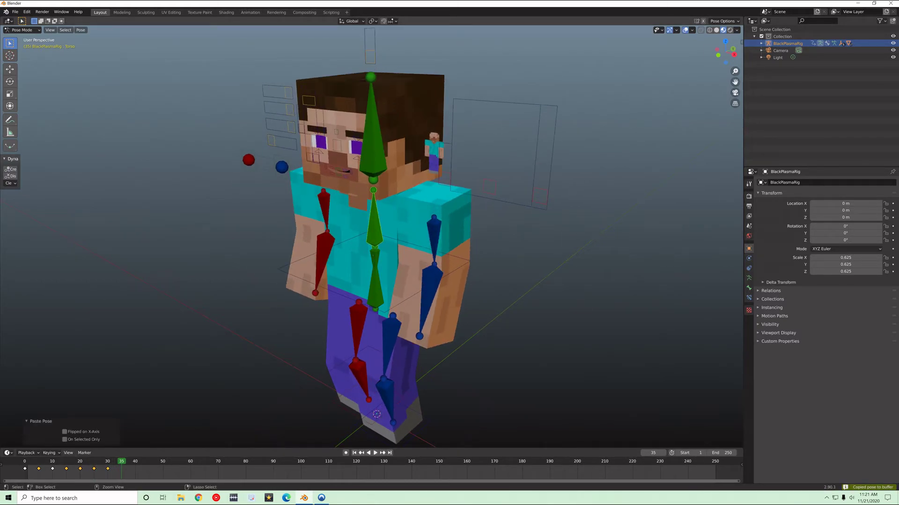
{"action": "key", "text": "i"}
{"action": "key", "text": "space"}
Copy the Torso bone's pose from frame 30, paste it at frame 40, and keyframe its Location, Rotation & Scale.
{"action": "left_click_drag", "start_coordinate": [121, 462], "coordinate": [108, 462]}
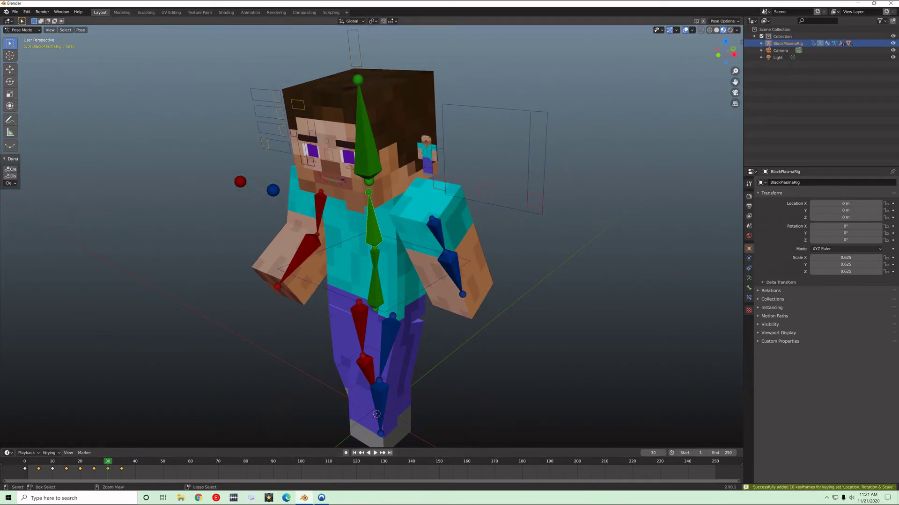
{"action": "key", "text": "ctrl+c"}
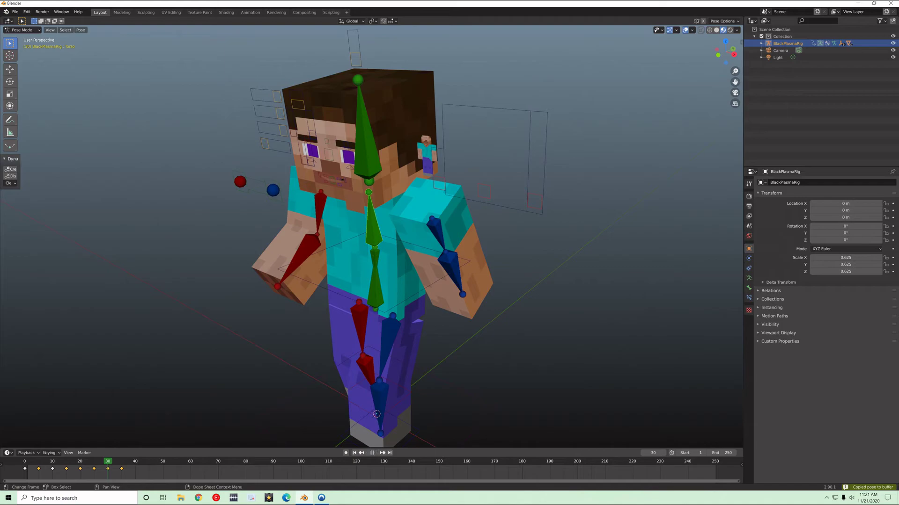
{"action": "key", "text": "space"}
{"action": "key", "text": "space"}
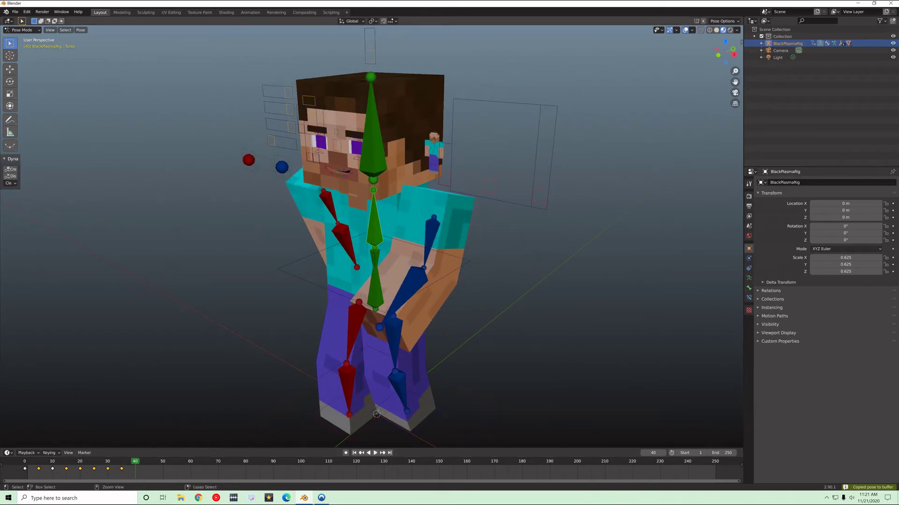
{"action": "key", "text": "ctrl+v"}
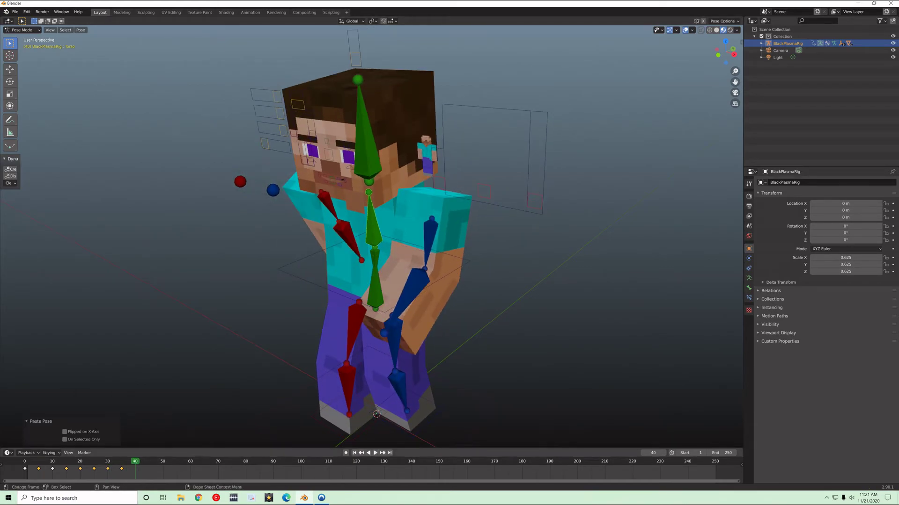
{"action": "key", "text": "i"}
Copy the Torso bone's pose from frame 35, paste it at frame 45, and keyframe its Location, Rotation & Scale.
{"action": "left_click_drag", "start_coordinate": [135, 462], "coordinate": [122, 462]}
{"action": "key", "text": "ctrl+c"}
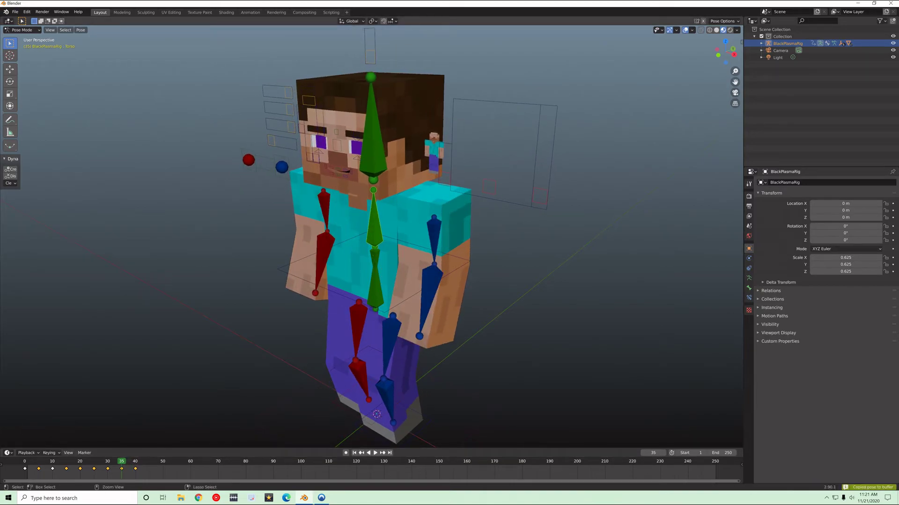
{"action": "key", "text": "space"}
{"action": "key", "text": "space"}
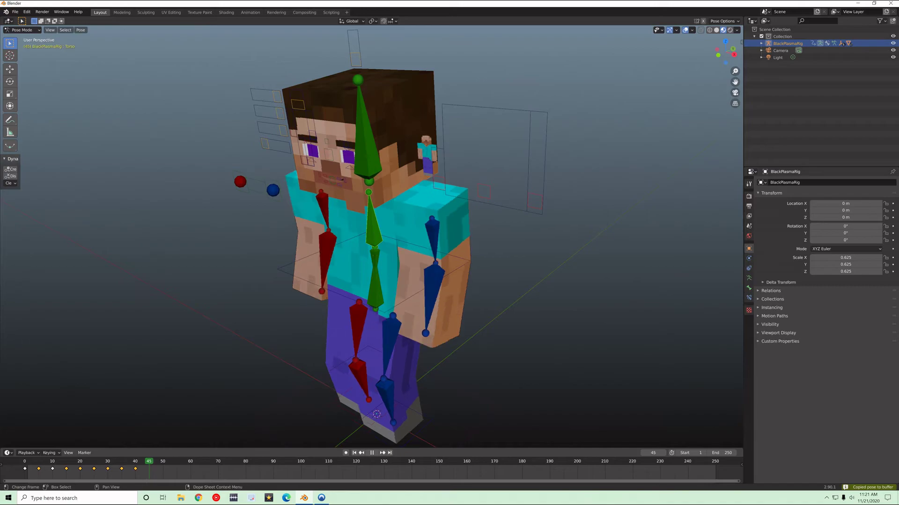
{"action": "key", "text": "ctrl+v"}
{"action": "key", "text": "i"}
Copy the Torso bone's pose from frame 40, paste it at frame 50, and keyframe its Location, Rotation & Scale.
{"action": "key", "text": "space"}
{"action": "key", "text": "space"}
{"action": "key", "text": "ctrl+c"}
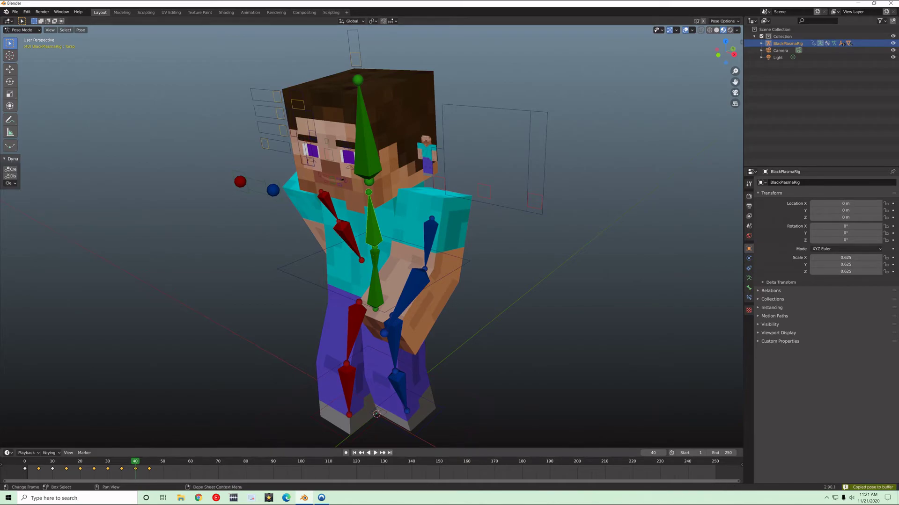
{"action": "key", "text": "Right"}
{"action": "key", "text": "Right"}
{"action": "key", "text": "Right"}
{"action": "key", "text": "Right"}
{"action": "key", "text": "Right"}
{"action": "key", "text": "Right"}
{"action": "key", "text": "Right"}
{"action": "key", "text": "Right"}
{"action": "key", "text": "Right"}
{"action": "key", "text": "Right"}
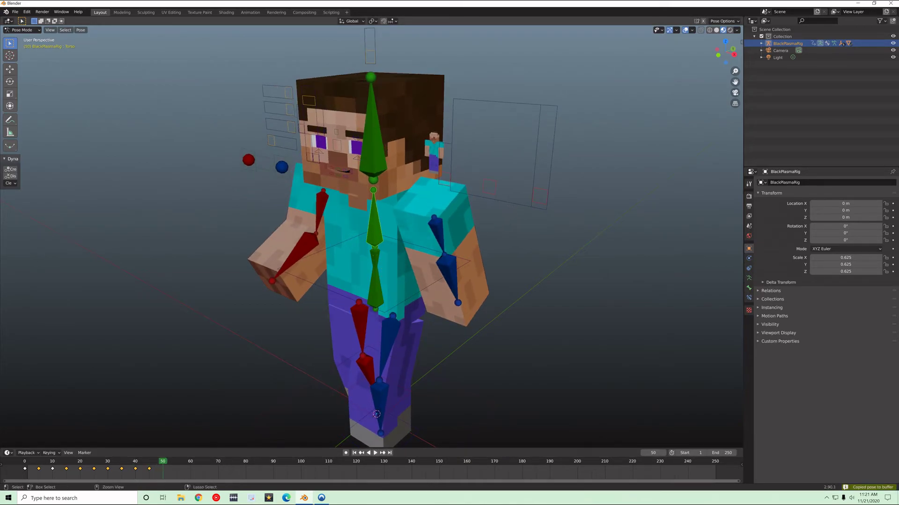
{"action": "key", "text": "ctrl+shift+v"}
{"action": "key", "text": "i"}
Play back the walk animation to check the torso motion together with the arms and legs.
{"action": "middle_click_drag", "start_coordinate": [375, 234], "coordinate": [309, 229]}
{"action": "scroll", "coordinate": [309, 229], "scroll_direction": "down", "scroll_amount": 3}
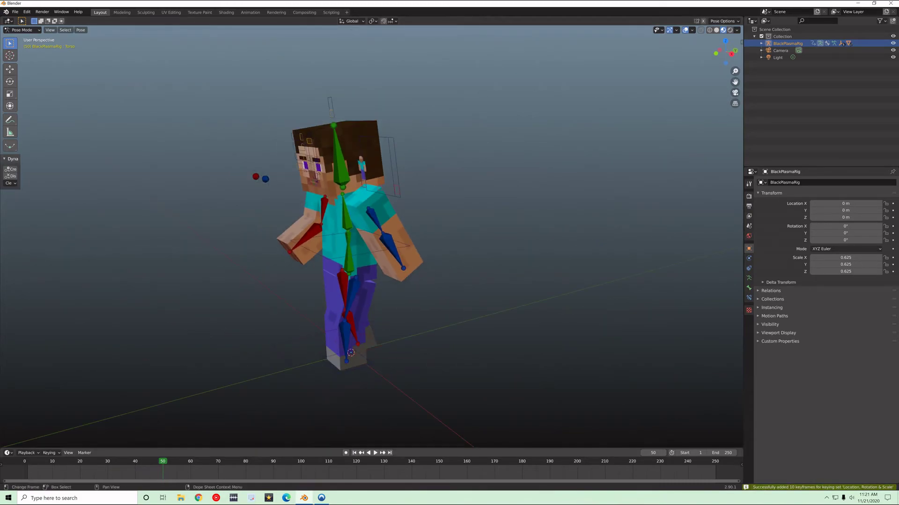
{"action": "key", "text": "space"}
{"action": "left_click", "coordinate": [65, 461]}
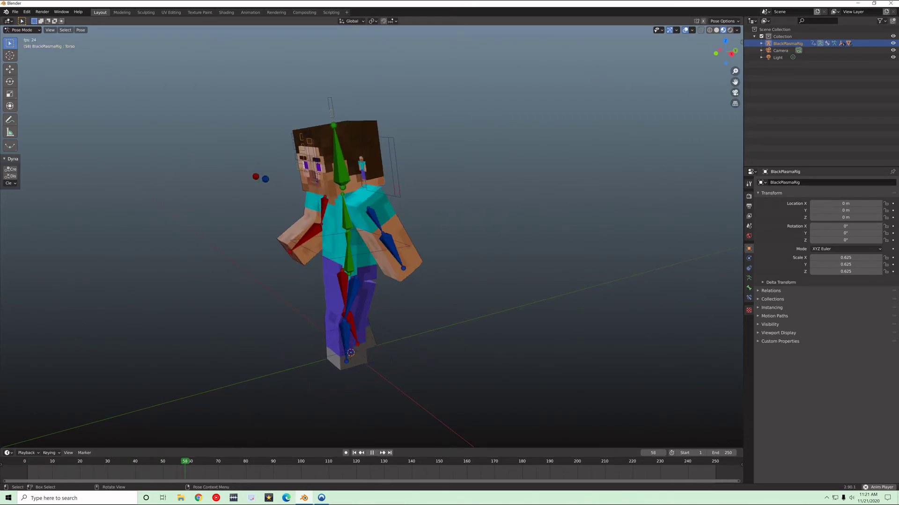
{"action": "key", "text": "space"}
In Object Mode at frame 0, keyframe the whole rig's Location, Rotation & Scale and start playing the timeline forward.
{"action": "key", "text": "ctrl+Tab"}
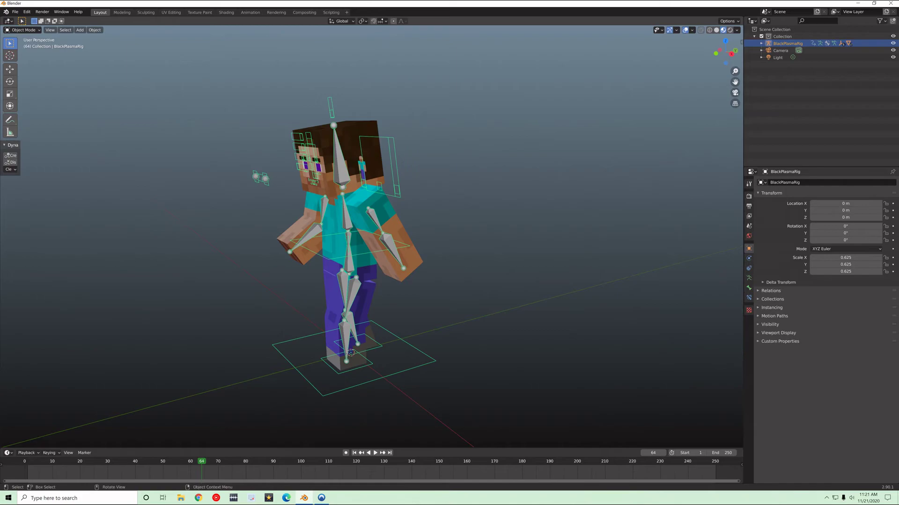
{"action": "scroll", "coordinate": [360, 257], "scroll_direction": "down", "scroll_amount": 5}
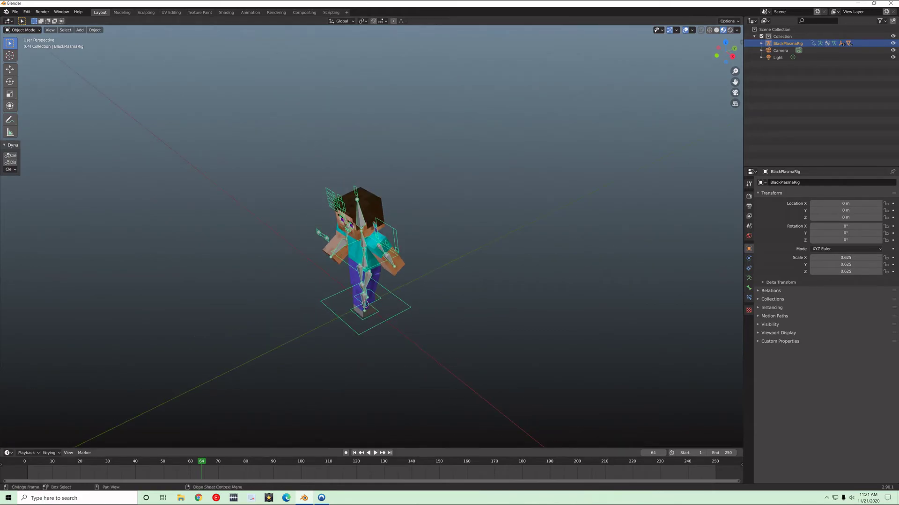
{"action": "left_click_drag", "start_coordinate": [201, 468], "coordinate": [24, 468]}
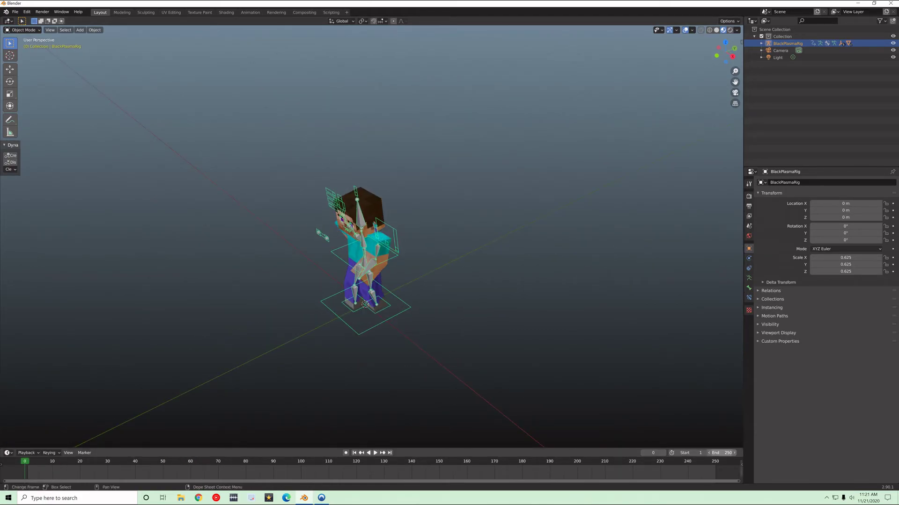
{"action": "middle_click_drag", "start_coordinate": [374, 258], "coordinate": [328, 234]}
{"action": "key", "text": "ctrl+Tab"}
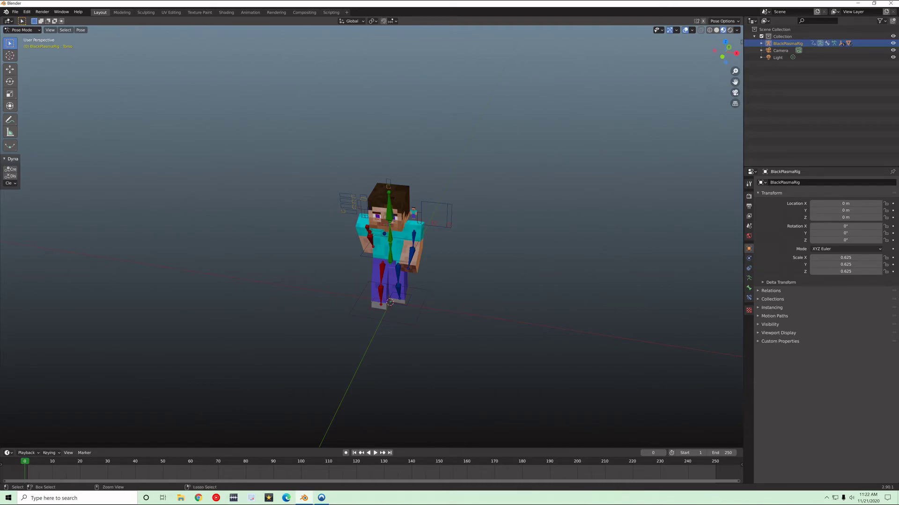
{"action": "key", "text": "ctrl+Tab"}
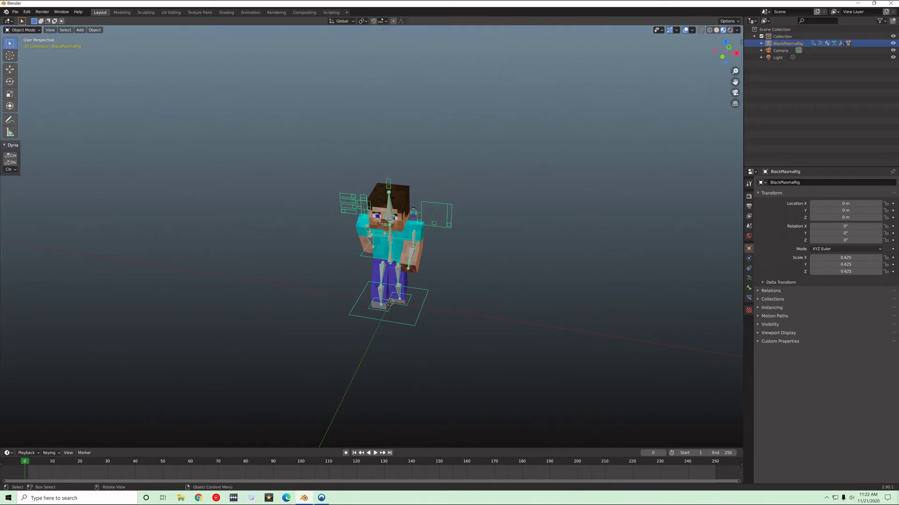
{"action": "middle_click_drag", "start_coordinate": [388, 243], "coordinate": [359, 235]}
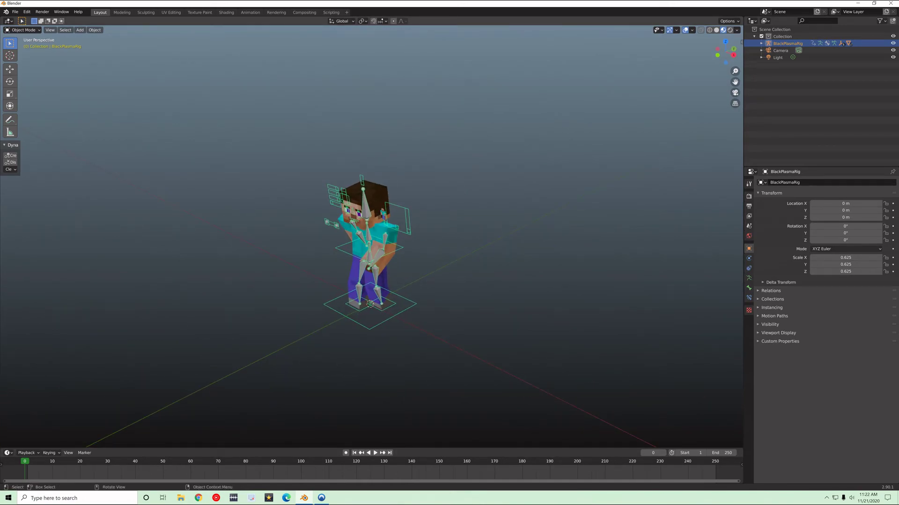
{"action": "key", "text": "i"}
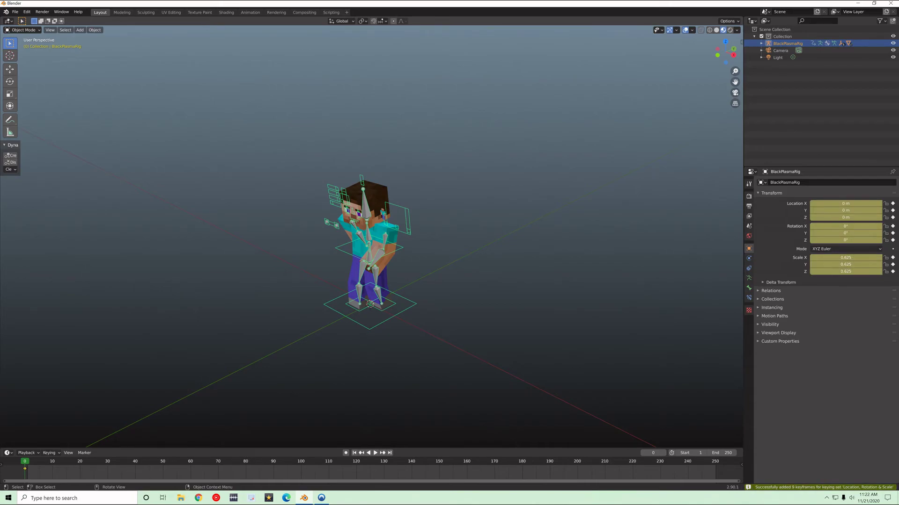
{"action": "key", "text": "space"}
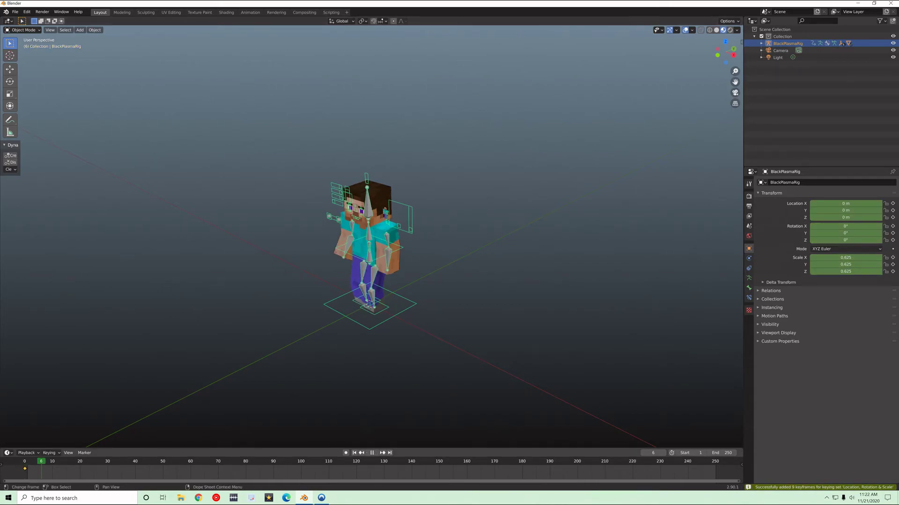
Stop the playback and set the current frame to 50.
{"action": "key", "text": "space"}
{"action": "key", "text": "Left"}
{"action": "key", "text": "Left"}
{"action": "scroll", "coordinate": [372, 236], "scroll_direction": "down", "scroll_amount": 5}
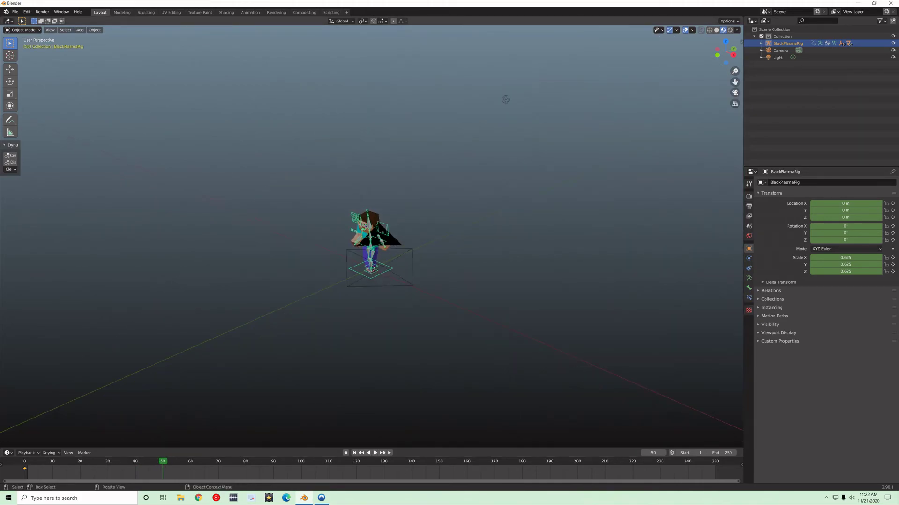
{"action": "key", "text": "g"}
{"action": "key", "text": "y"}
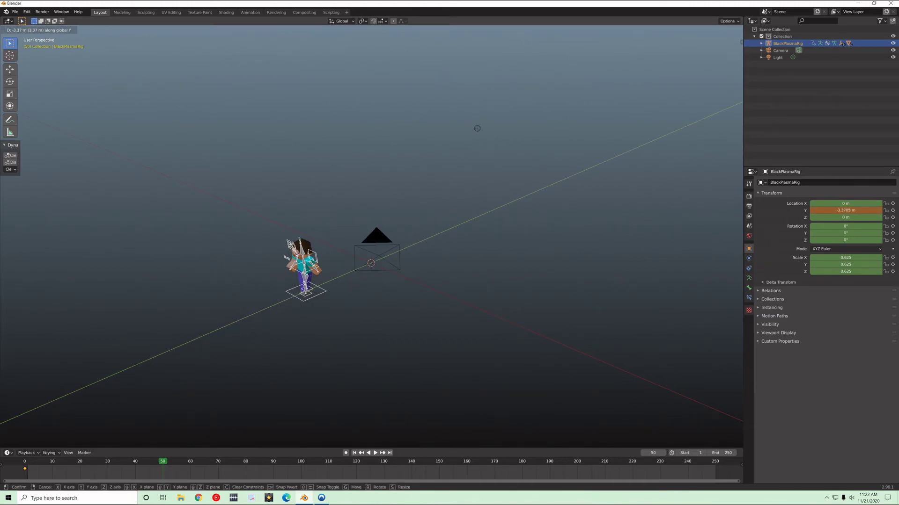
{"action": "key", "text": "Escape"}
Turn on snapping, move the whole rig along global Y to -5 m at frame 50, and keyframe its Location, Rotation & Scale.
{"action": "scroll", "coordinate": [371, 236], "scroll_direction": "up", "scroll_amount": 1}
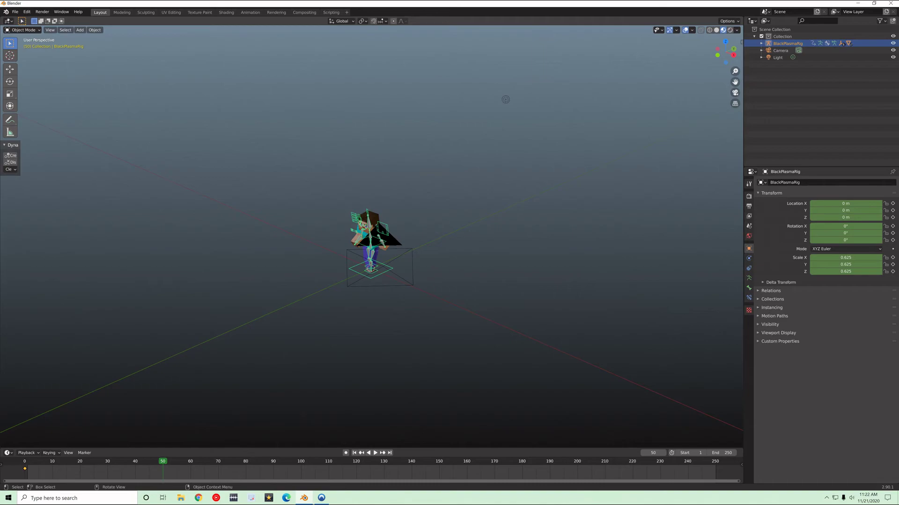
{"action": "left_click", "coordinate": [374, 21]}
{"action": "key", "text": "g"}
{"action": "key", "text": "y"}
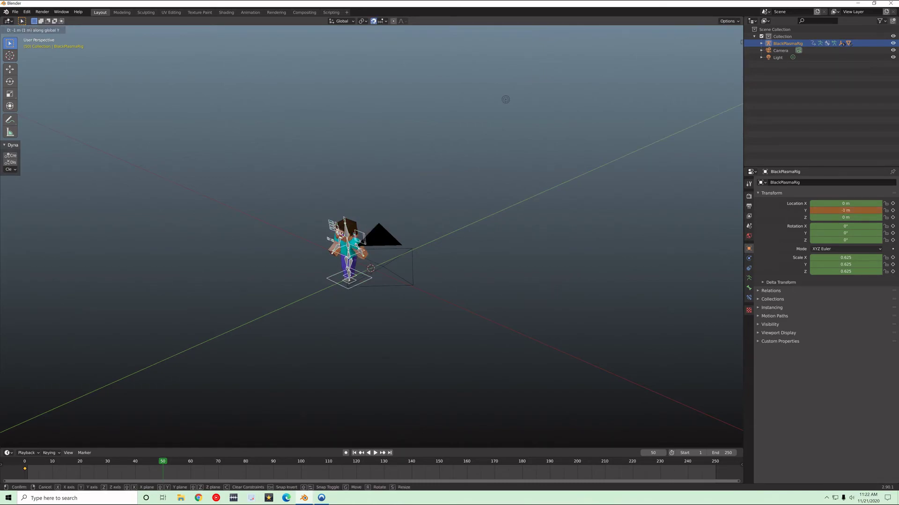
{"action": "left_click", "coordinate": [341, 234]}
{"action": "key", "text": "g"}
{"action": "key", "text": "y"}
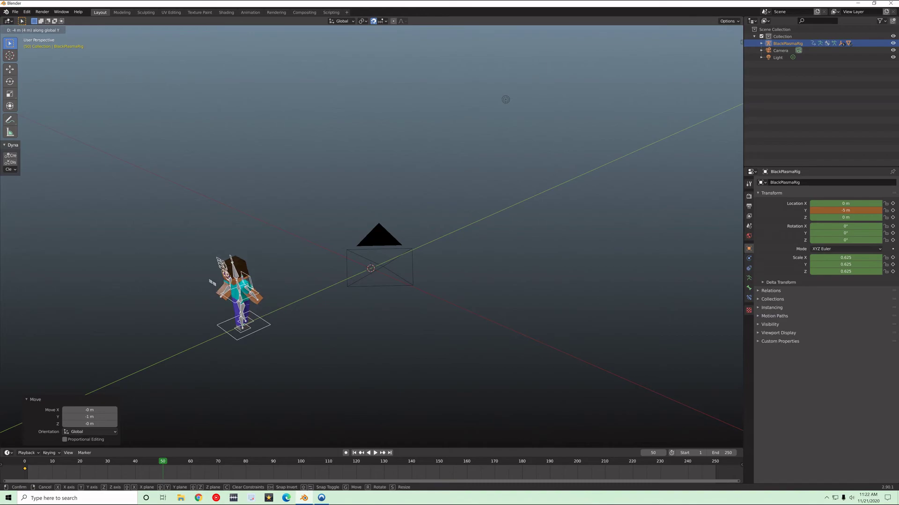
{"action": "left_click", "coordinate": [235, 279]}
{"action": "key", "text": "i"}
Play back the animation from frame 0 to check the forward travel against the walking legs.
{"action": "left_click_drag", "start_coordinate": [162, 461], "coordinate": [25, 462]}
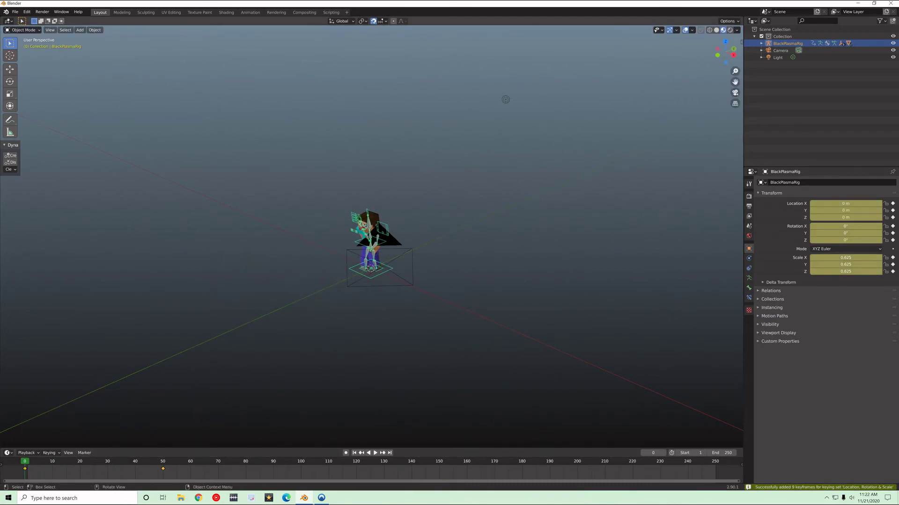
{"action": "scroll", "coordinate": [372, 236], "scroll_direction": "up", "scroll_amount": 5}
{"action": "key", "text": "space"}
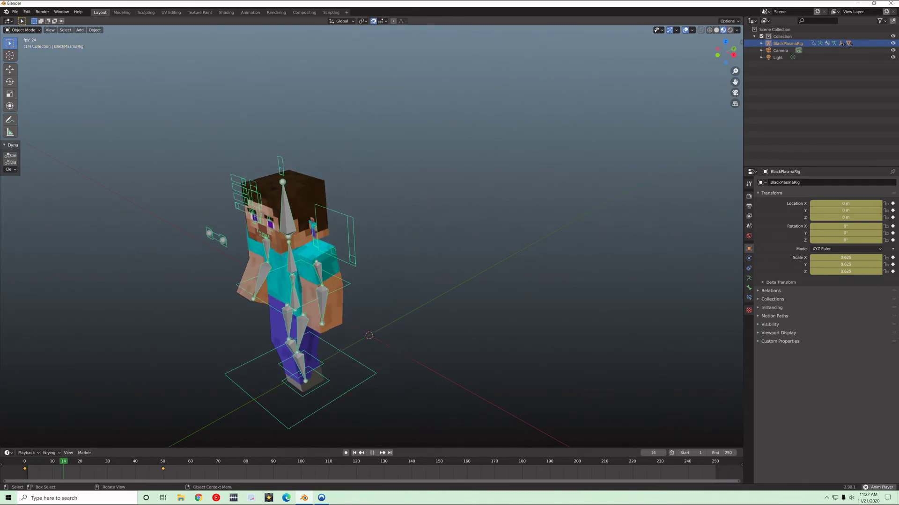
{"action": "key", "text": "space"}
{"action": "scroll", "coordinate": [372, 237], "scroll_direction": "down", "scroll_amount": 6}
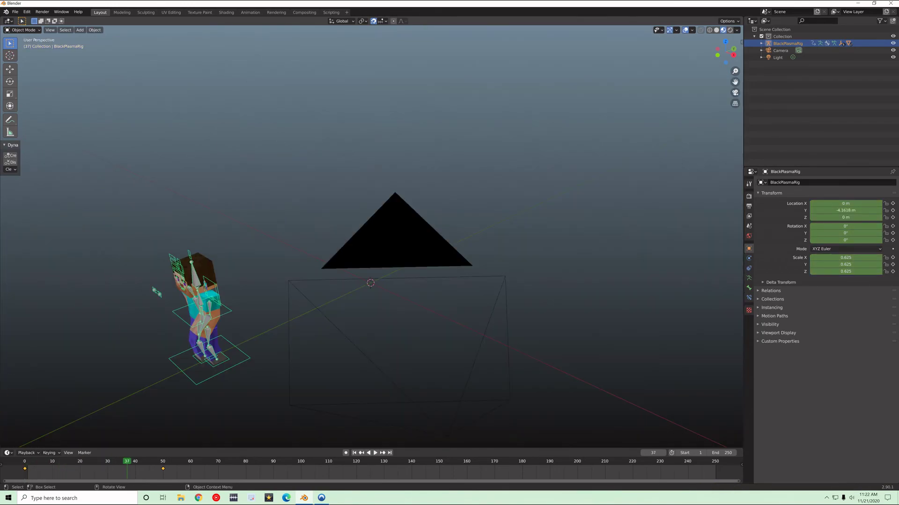
{"action": "scroll", "coordinate": [505, 99], "scroll_direction": "up", "scroll_amount": 3}
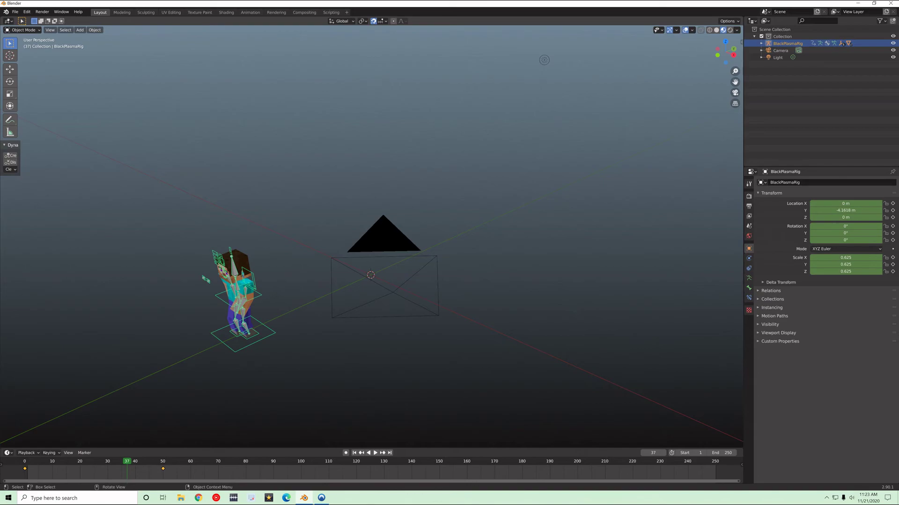
{"action": "key", "text": "space"}
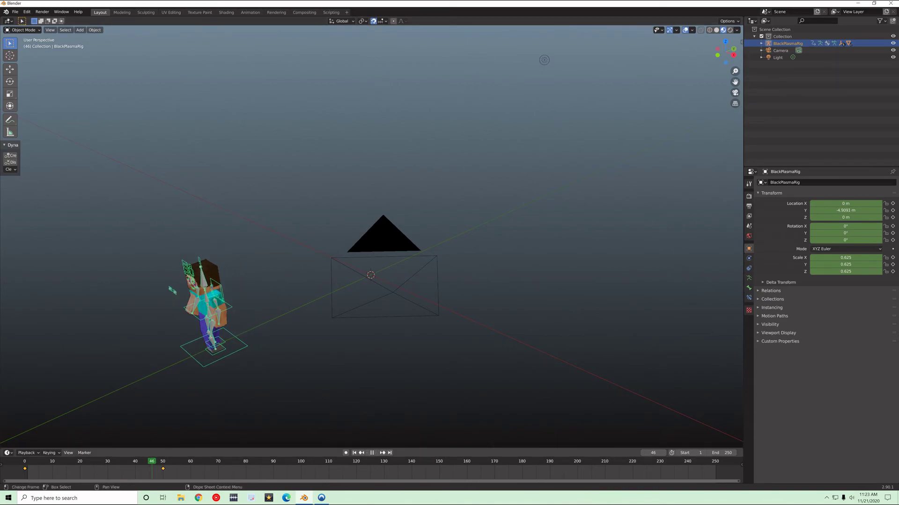
{"action": "key", "text": "space"}
{"action": "key", "text": "Right"}
{"action": "key", "text": "g"}
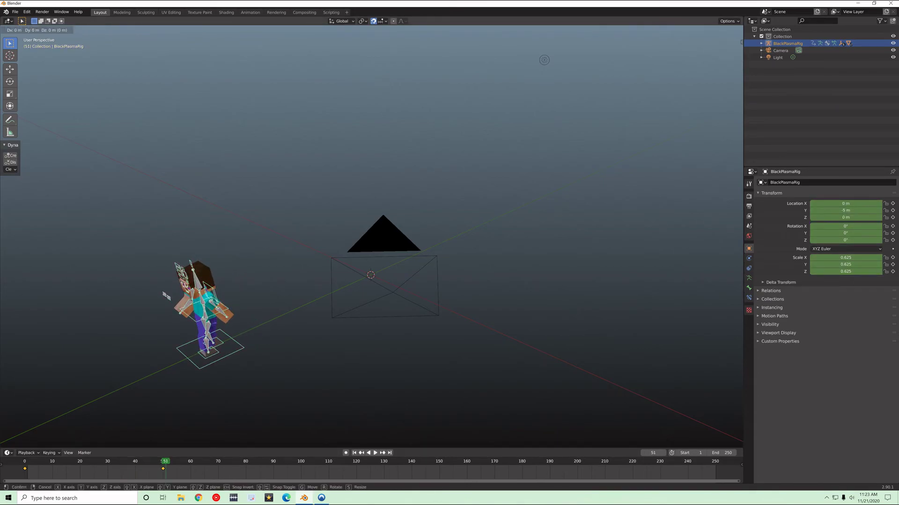
{"action": "key", "text": "y"}
{"action": "key", "text": "Return"}
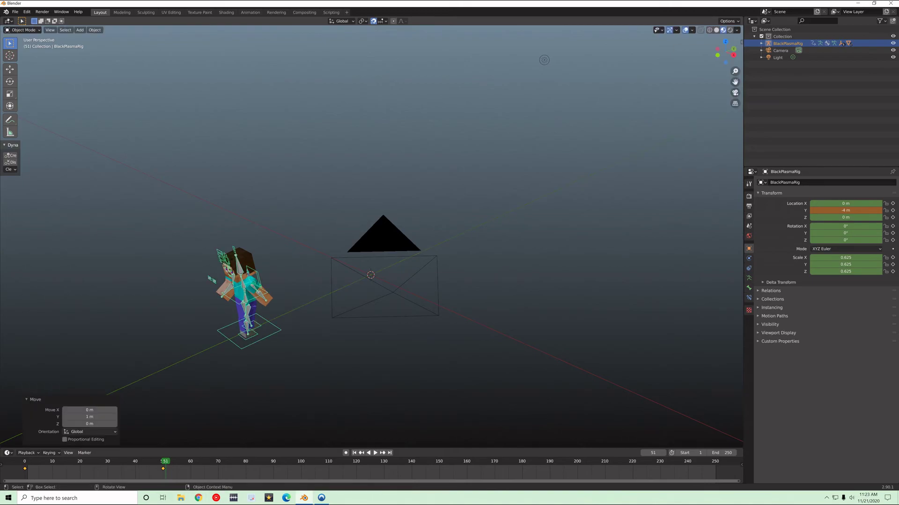
At frame 50, move the whole rig 1 m along global Y to -4 m and keyframe its Location, Rotation & Scale.
{"action": "key", "text": "Left"}
{"action": "key", "text": "g"}
{"action": "key", "text": "y"}
{"action": "key", "text": "1"}
{"action": "key", "text": "Return"}
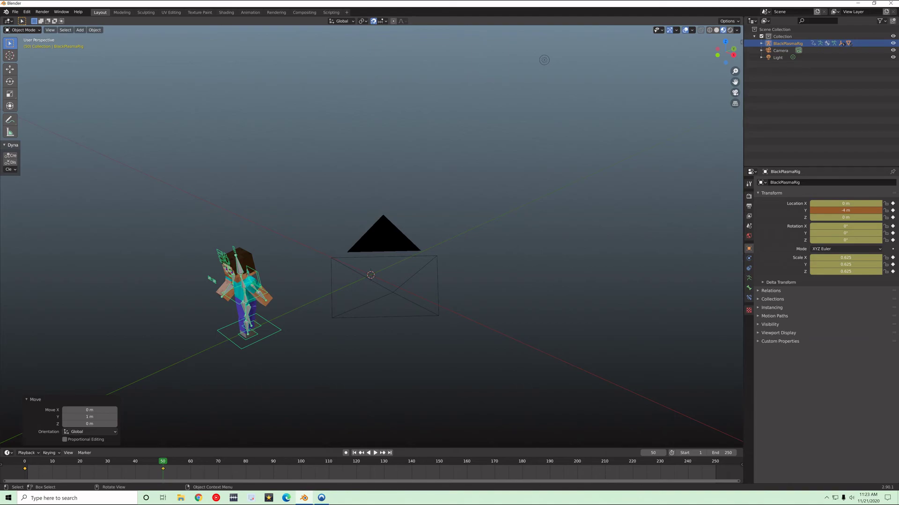
{"action": "key", "text": "i"}
Play back the walk from frame 0 to check the shortened travel distance, then return to frame 0.
{"action": "left_click_drag", "start_coordinate": [163, 462], "coordinate": [24, 462]}
{"action": "key", "text": "space"}
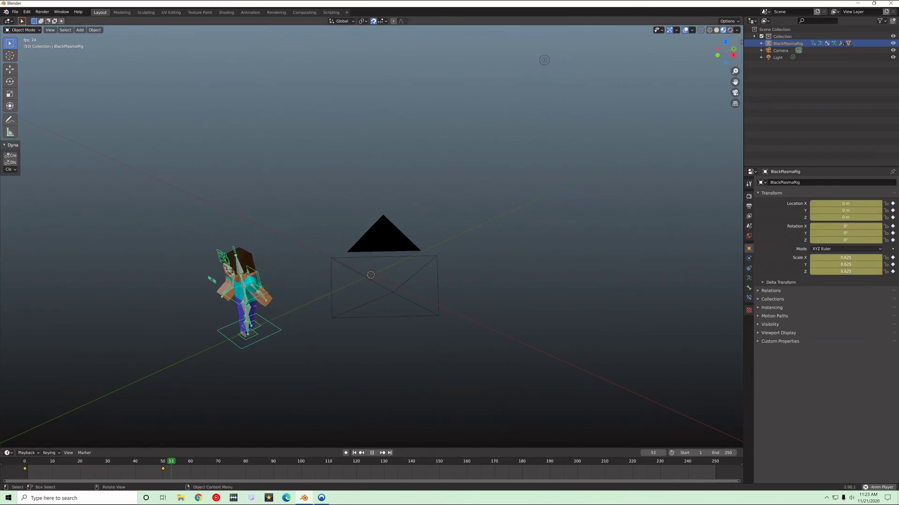
{"action": "key", "text": "space"}
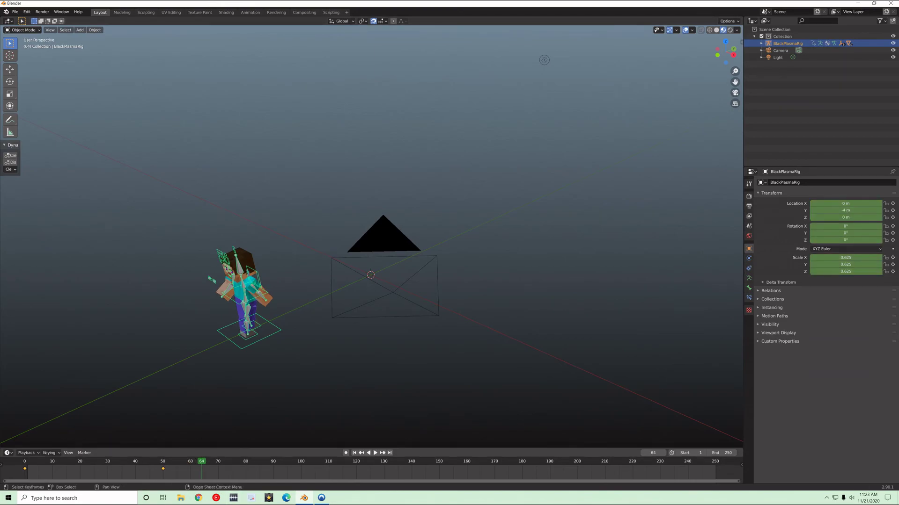
{"action": "left_click_drag", "start_coordinate": [201, 462], "coordinate": [25, 462]}
Switch the rig to Pose Mode and select the Root bone, the large square control around the feet.
{"action": "scroll", "coordinate": [372, 237], "scroll_direction": "up", "scroll_amount": 4}
{"action": "scroll", "coordinate": [370, 243], "scroll_direction": "up", "scroll_amount": 2}
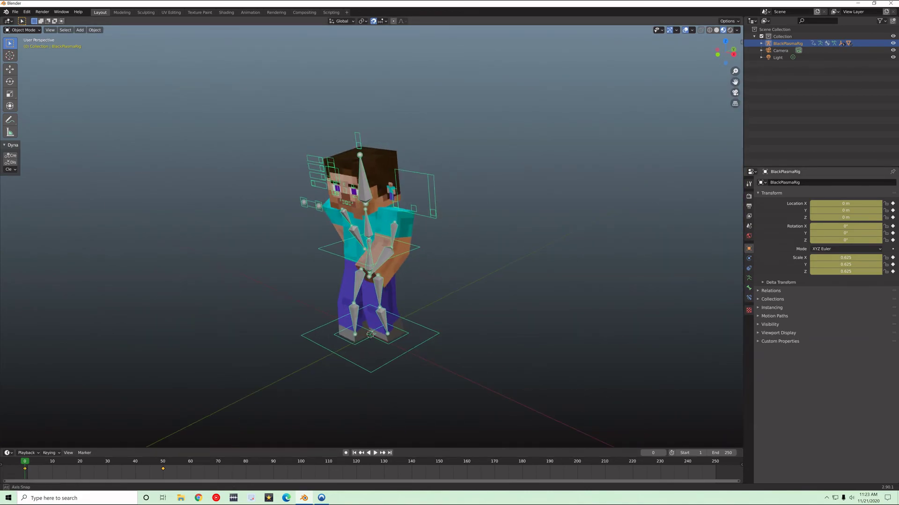
{"action": "key", "text": "ctrl+Tab"}
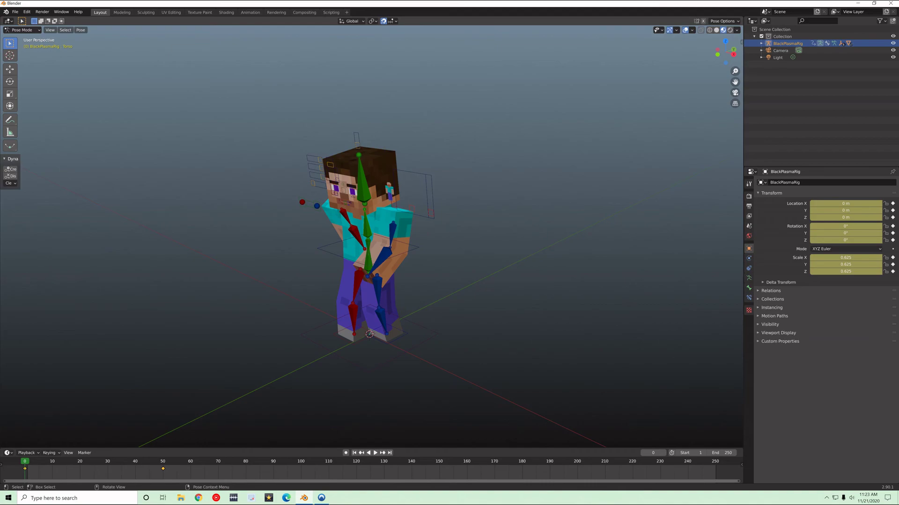
{"action": "left_click", "coordinate": [403, 354]}
{"action": "middle_click_drag", "start_coordinate": [370, 234], "coordinate": [468, 231]}
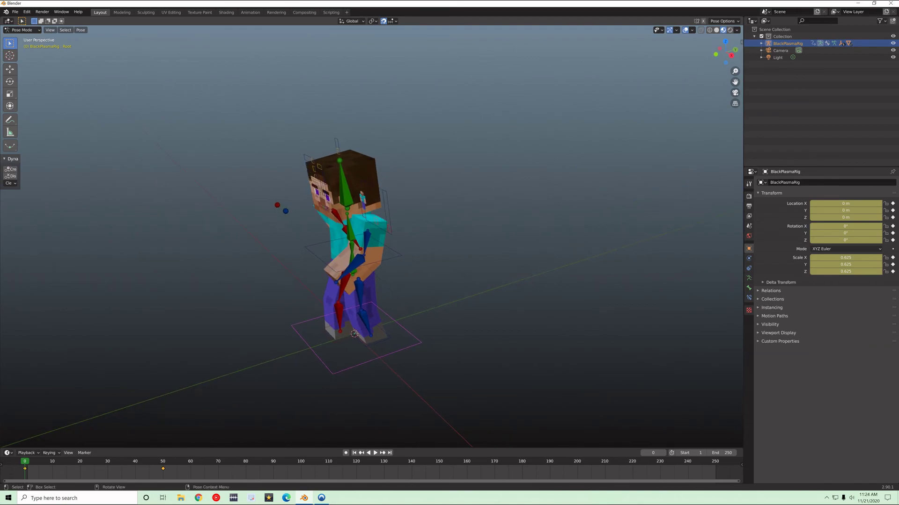
{"action": "middle_click_drag", "start_coordinate": [374, 234], "coordinate": [402, 244]}
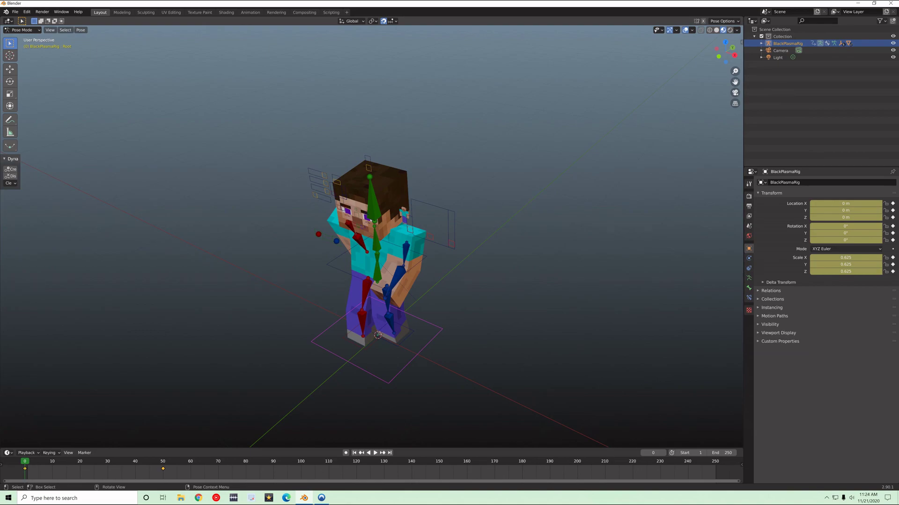
{"action": "scroll", "coordinate": [371, 236], "scroll_direction": "up", "scroll_amount": 2}
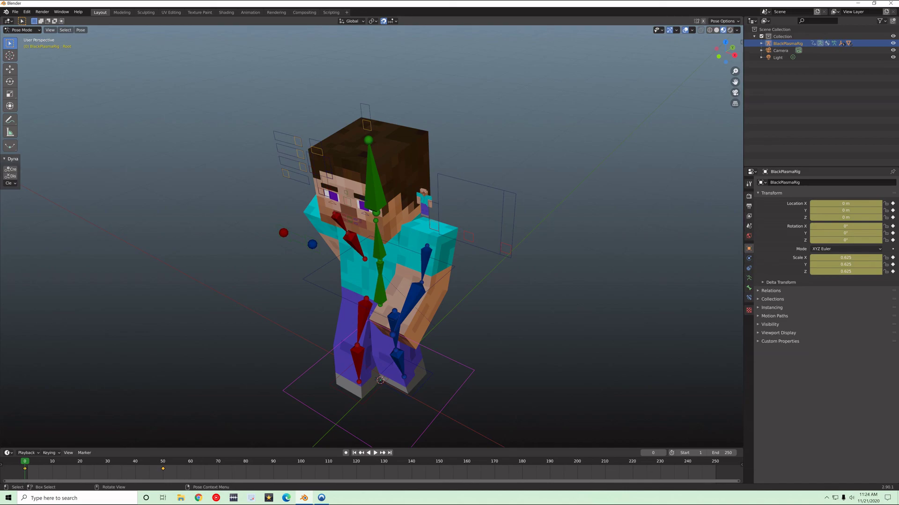
{"action": "scroll", "coordinate": [372, 237], "scroll_direction": "down", "scroll_amount": 2}
{"action": "scroll", "coordinate": [372, 236], "scroll_direction": "up", "scroll_amount": 1}
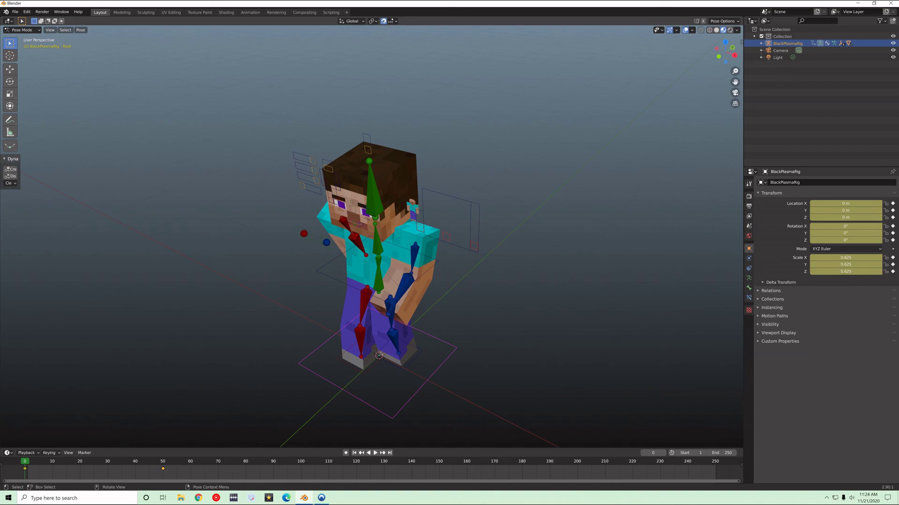
{"action": "middle_click_drag", "start_coordinate": [371, 237], "coordinate": [396, 236]}
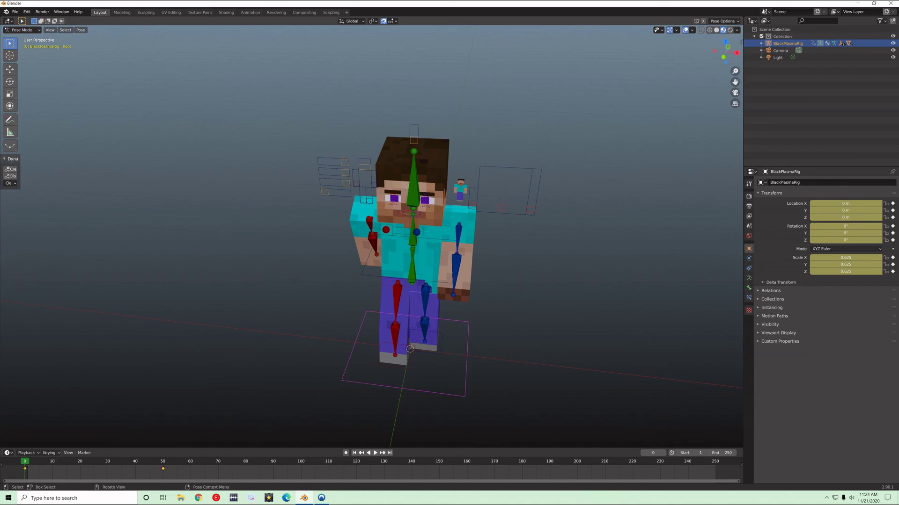
{"action": "middle_click_drag", "start_coordinate": [396, 236], "coordinate": [363, 223]}
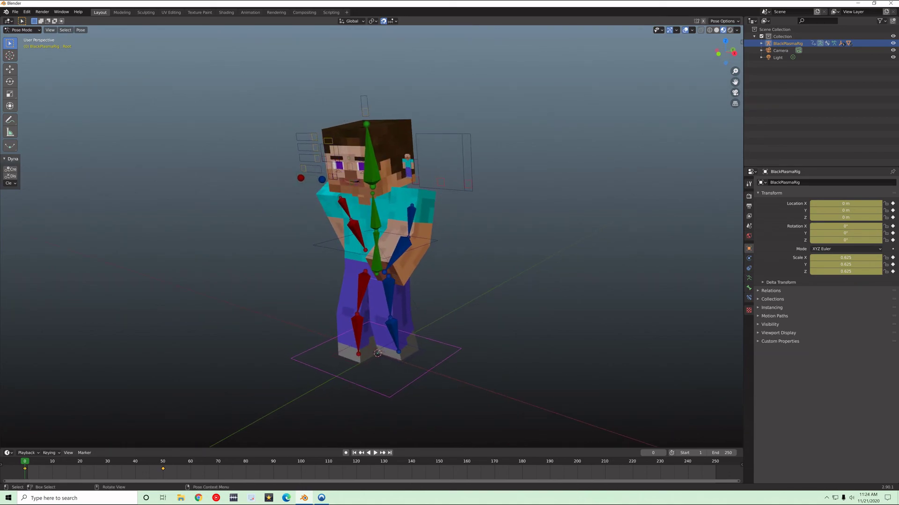